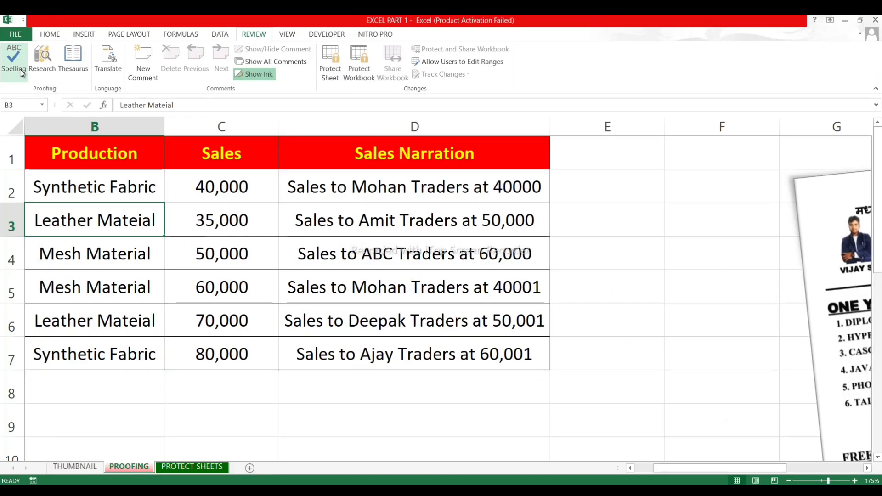
Step: Look over the sales table's Production, Sales and Sales Narration headers, its first record and the Sales Ref. No column
left_click(129, 154)
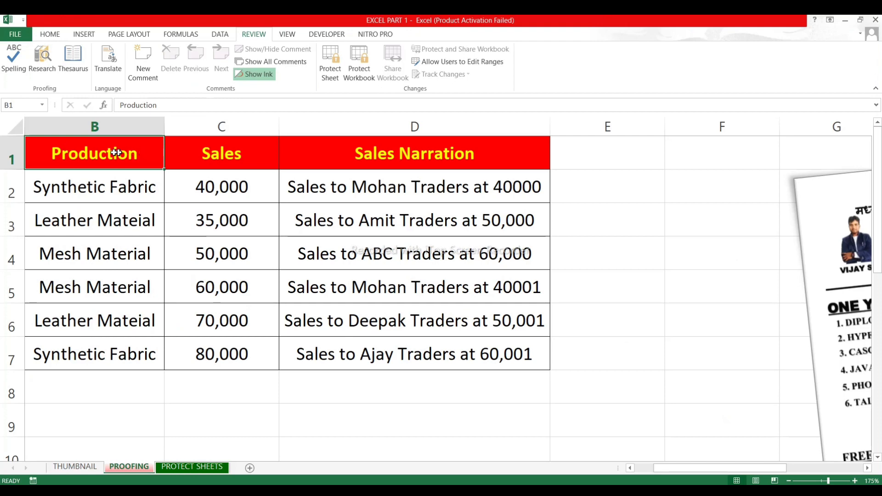
left_click(230, 154)
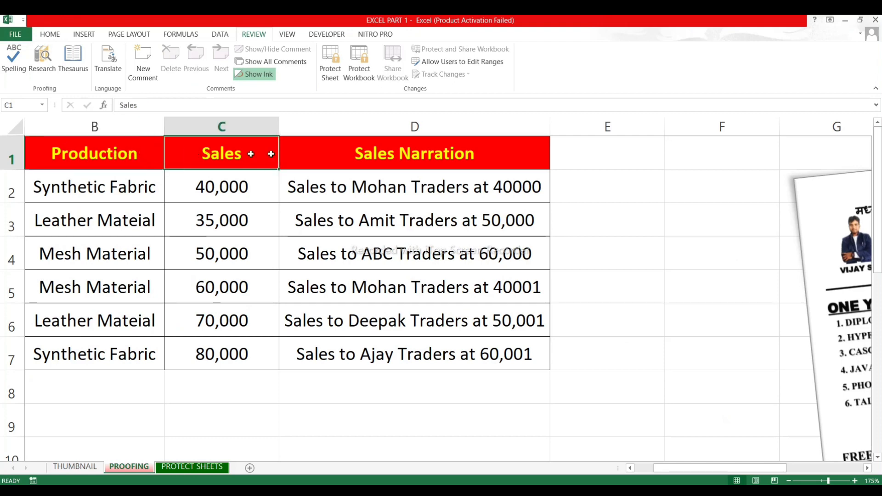
left_click(349, 156)
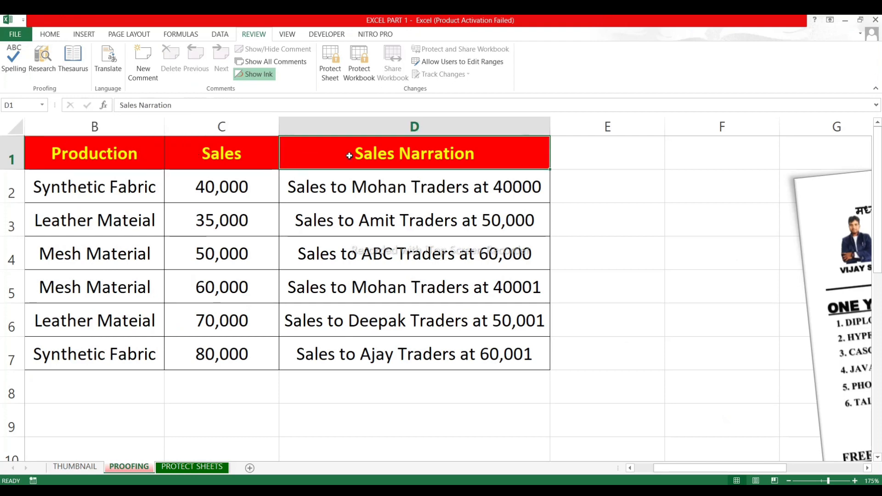
left_click(124, 190)
left_click(226, 189)
left_click(413, 188)
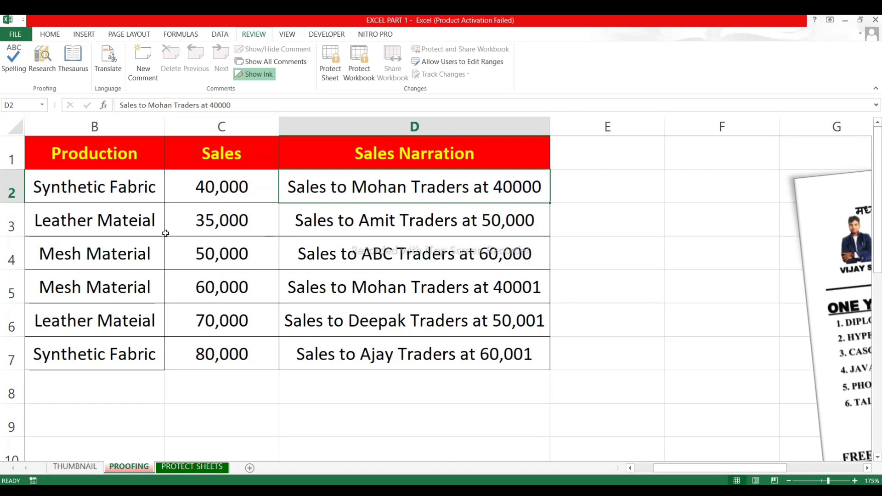
scroll(165, 232, "up", 3)
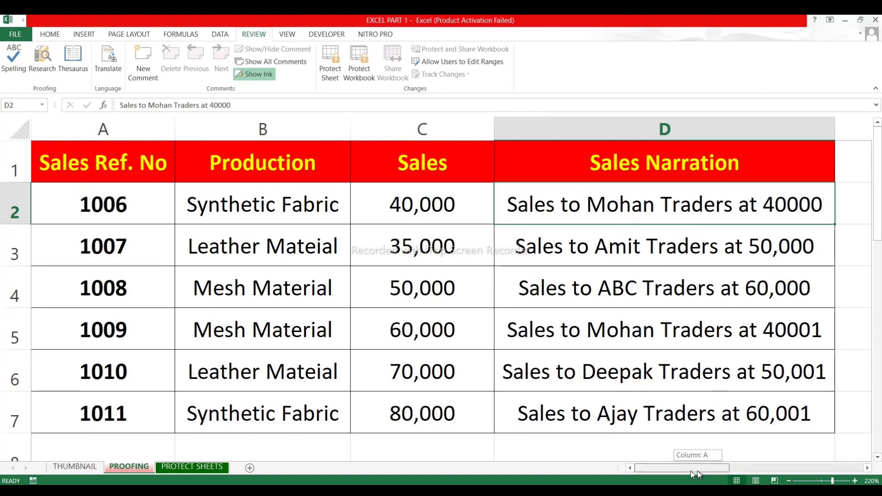
scroll(593, 372, "down", 3)
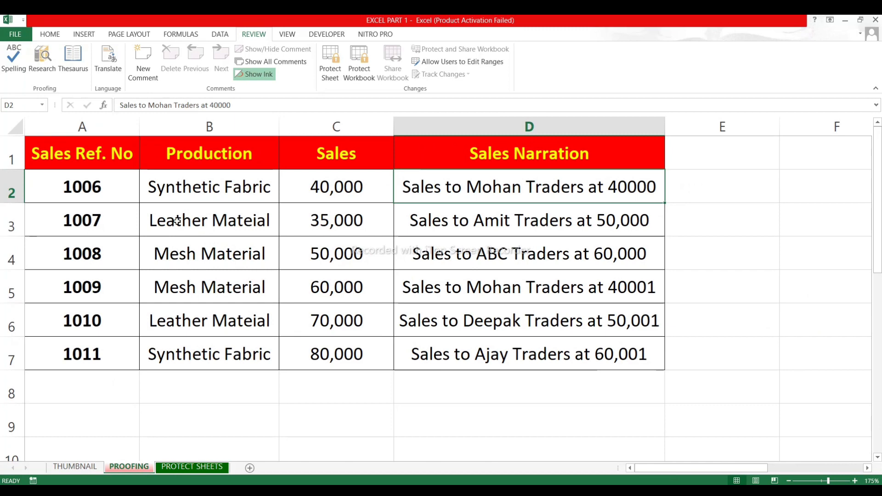
Step: Introduce spelling errors by changing B3 to "Lether Mateial", "Traders" in D3 to "Tradrs", and B4 to "Mesh Materal"
double_click(176, 225)
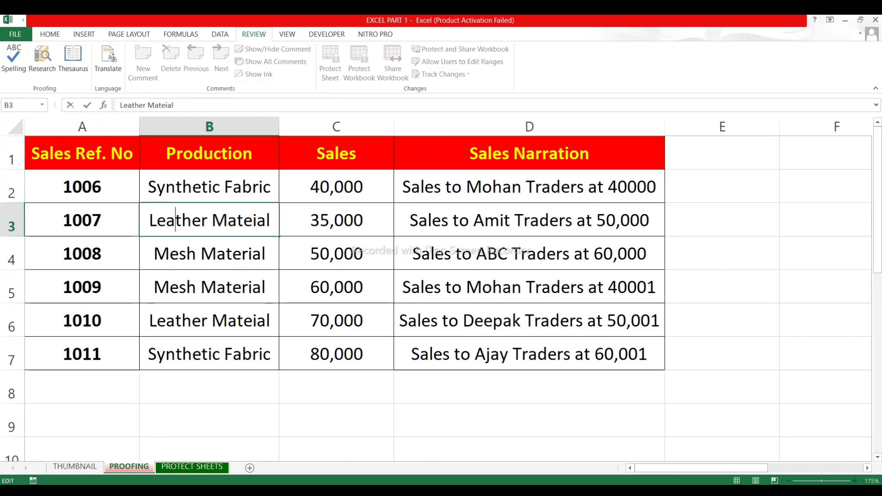
key("BackSpace")
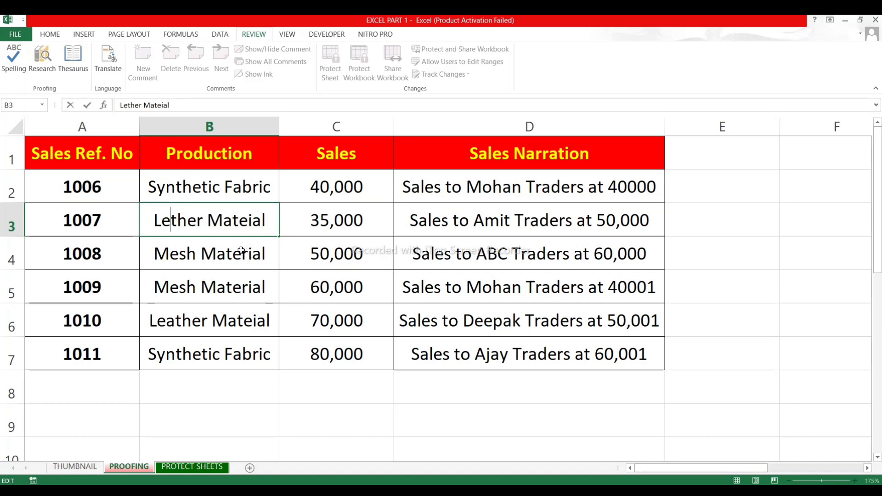
double_click(550, 220)
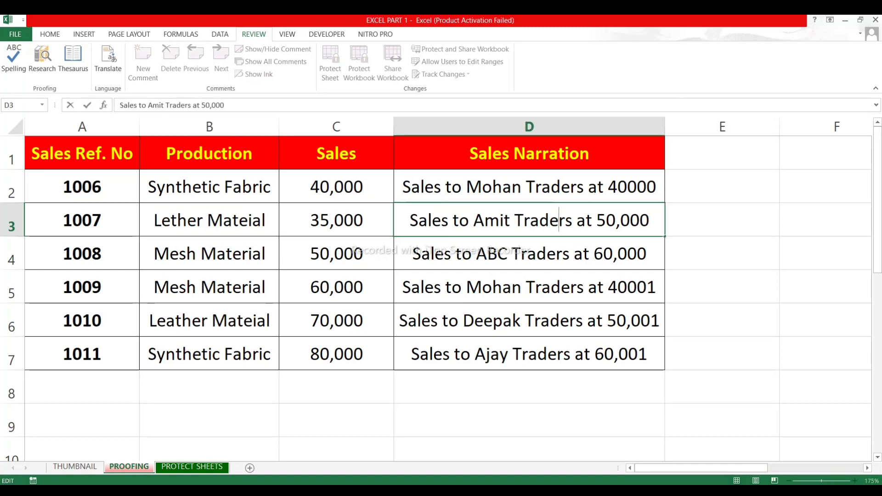
key("Delete")
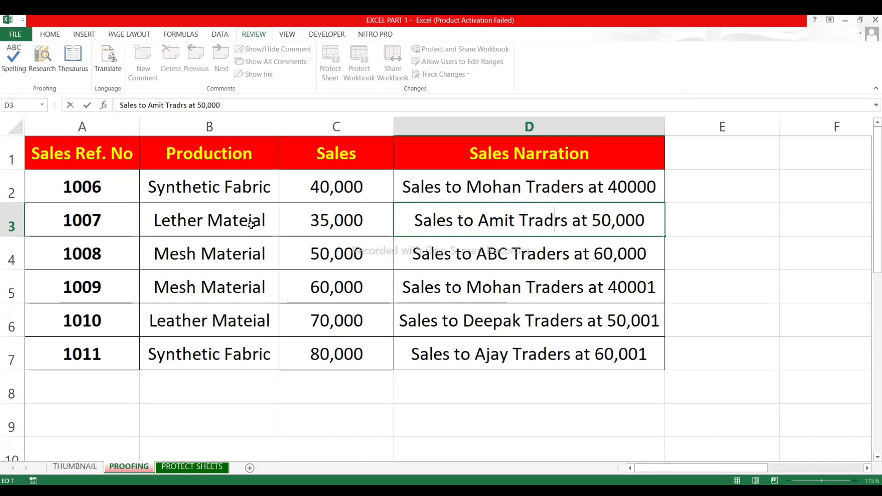
left_click(250, 255)
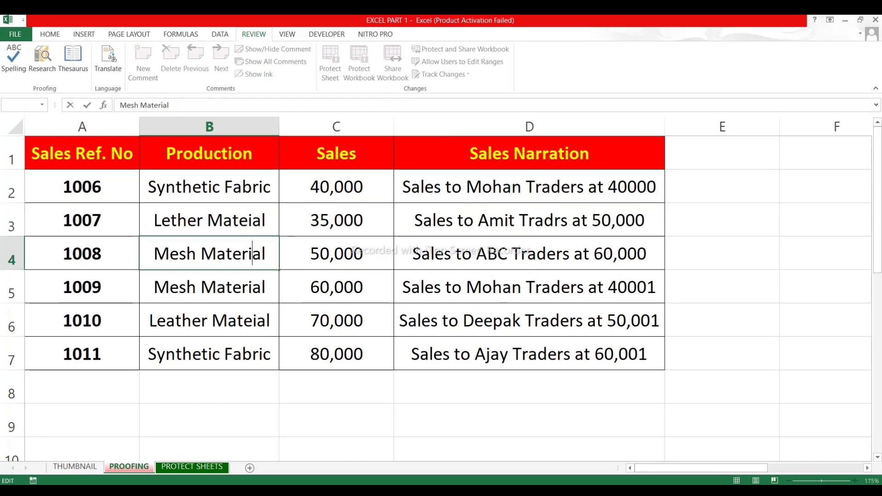
key("BackSpace")
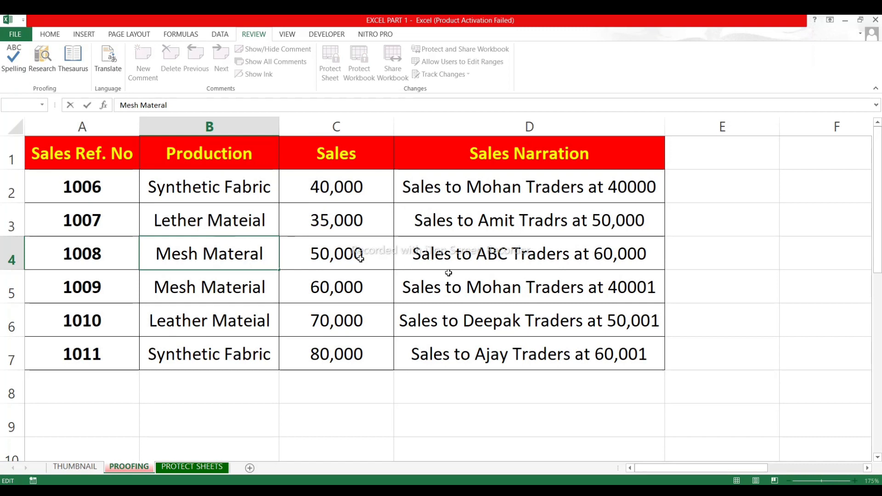
left_click(685, 252)
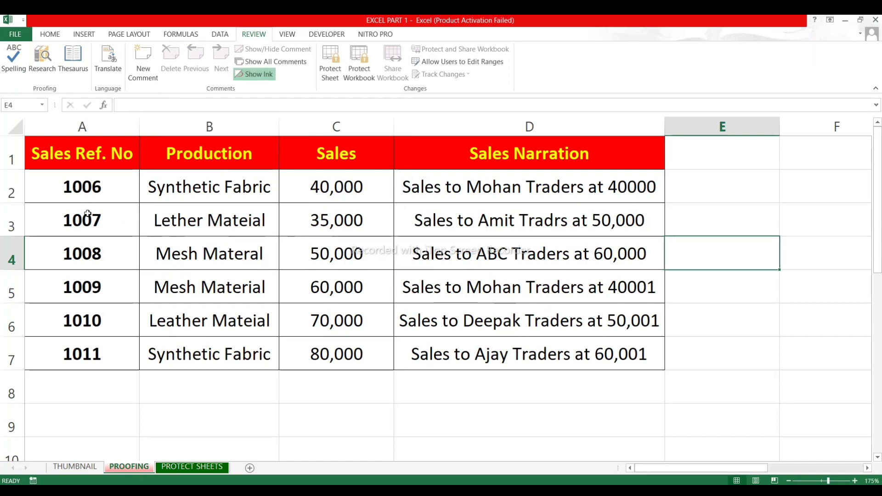
Step: Run a spelling check from B3, replacing "Lether" with "Leather" and "Mateial" with "Material" in that cell
left_click(189, 219)
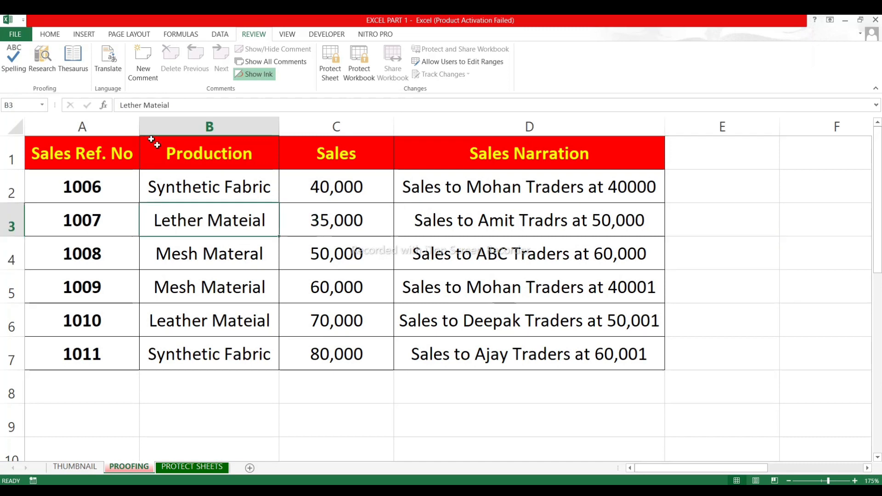
left_click(14, 58)
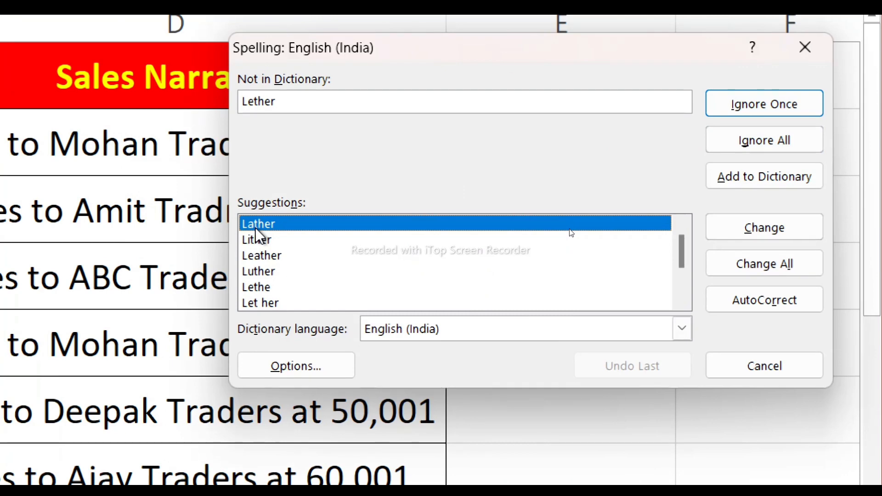
left_click(256, 258)
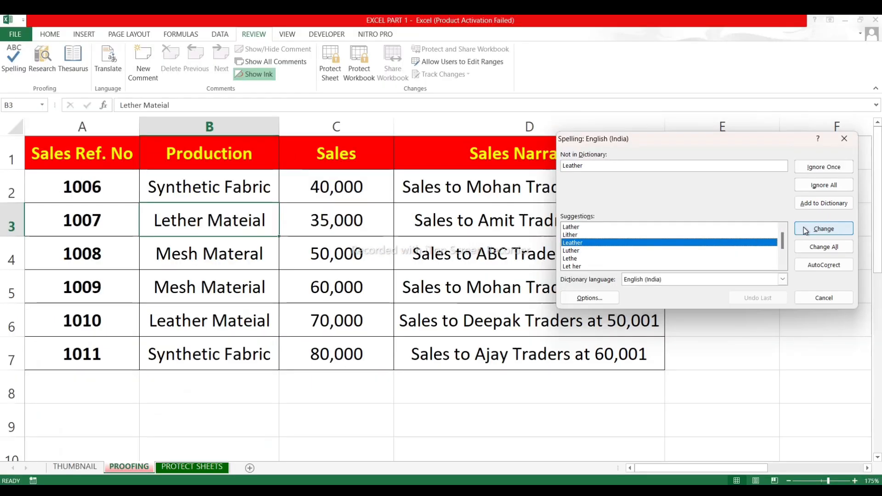
left_click(805, 230)
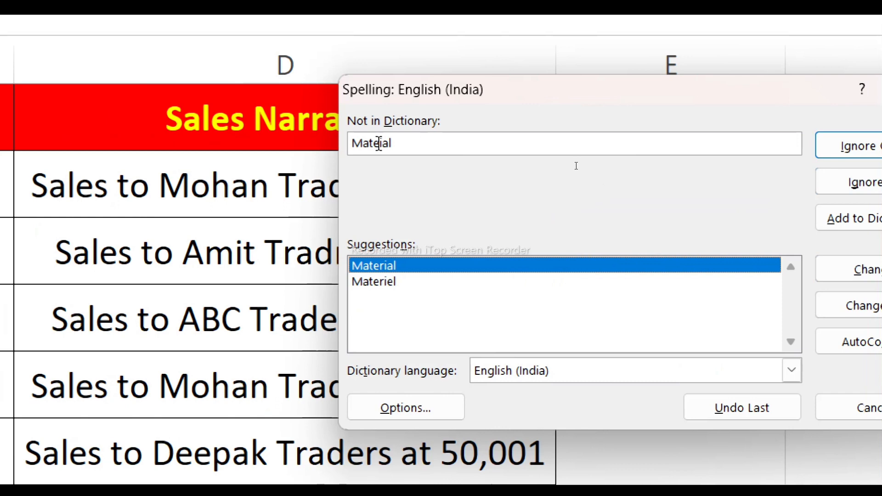
left_click(388, 265)
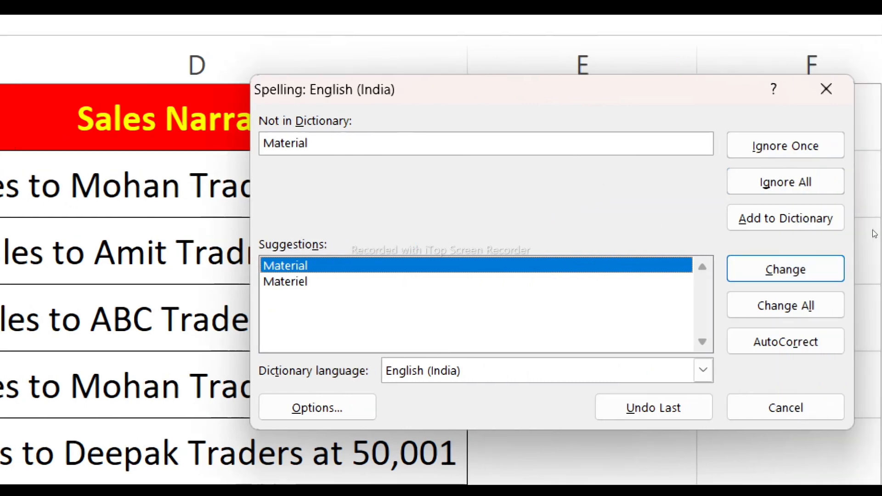
left_click(792, 270)
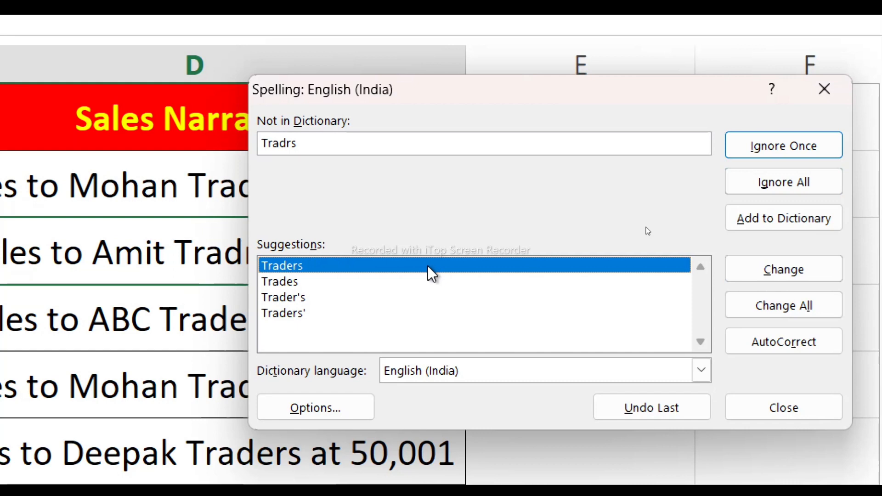
Step: Correct "Tradrs" to "Traders" and the misspellings in B4 and B6 to "Material", and finish the check from the sheet's beginning
left_click(801, 271)
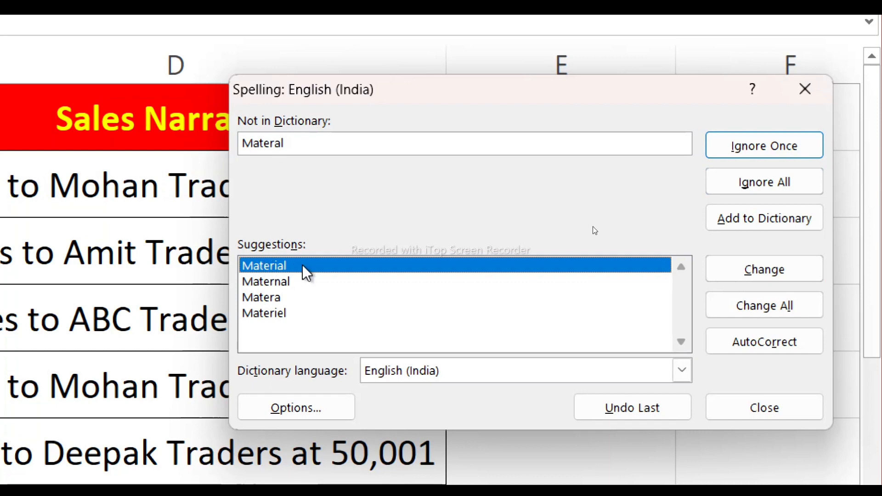
left_click(749, 270)
left_click(749, 270)
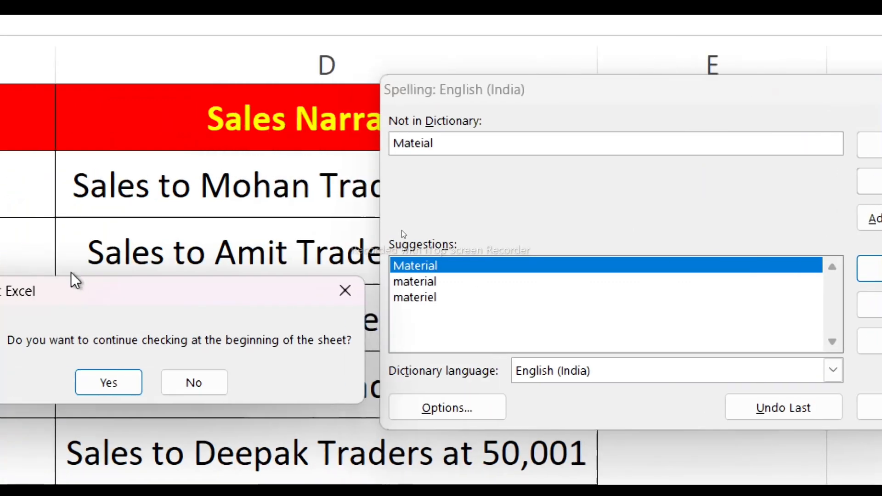
left_click(71, 374)
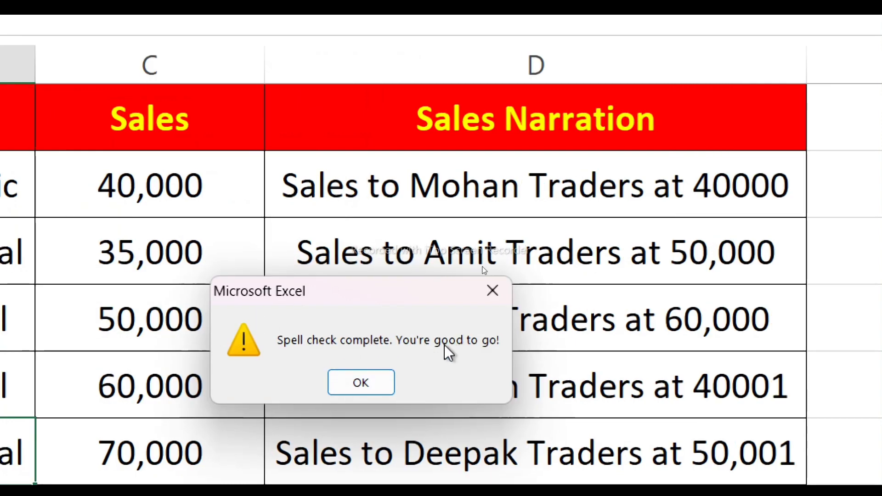
left_click(369, 384)
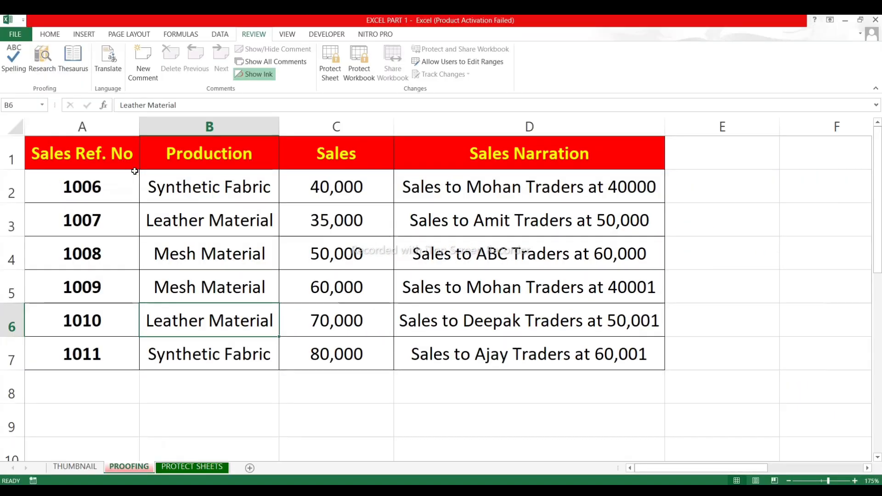
Step: Review the spell-checked entries in the Production and Sales Narration columns
left_click(98, 239)
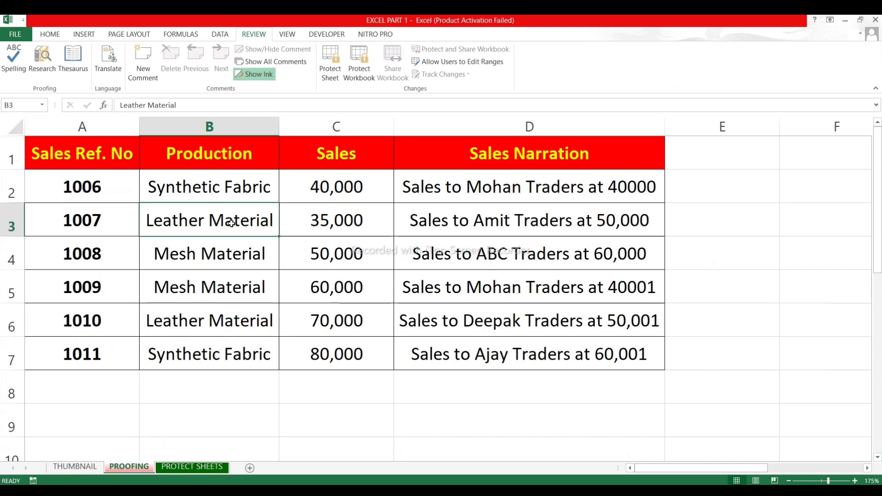
left_click(235, 252)
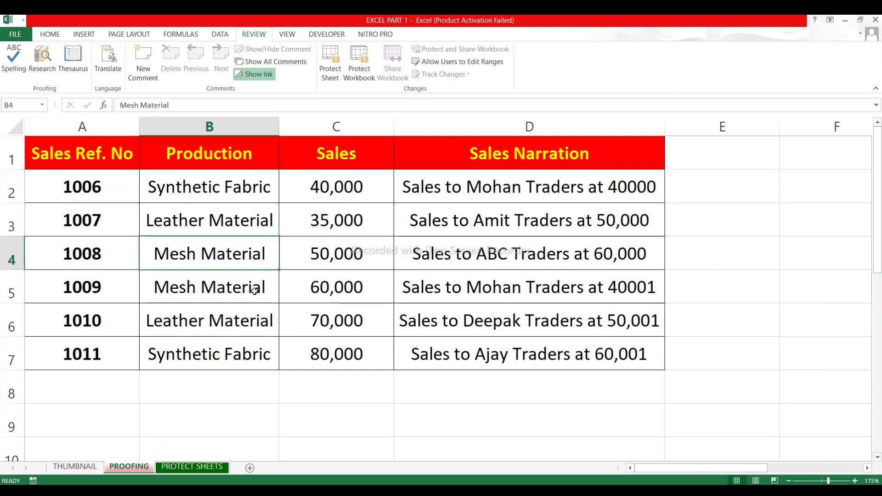
left_click(254, 290)
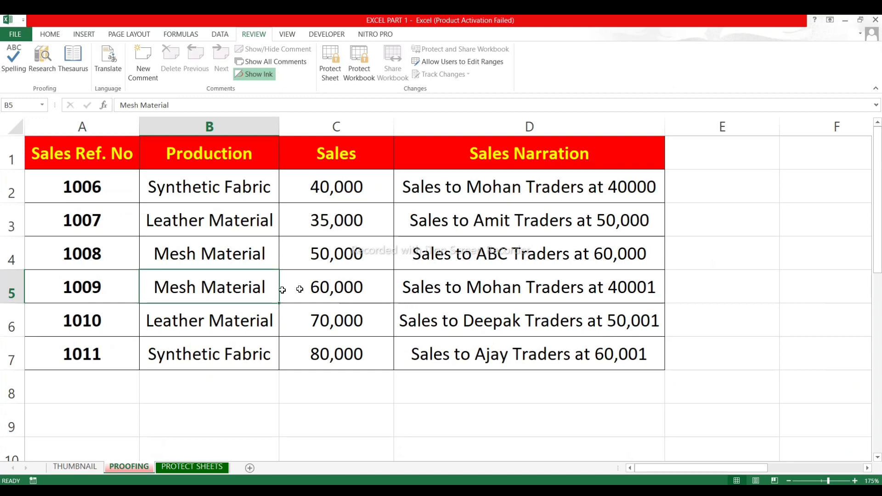
left_click(539, 229)
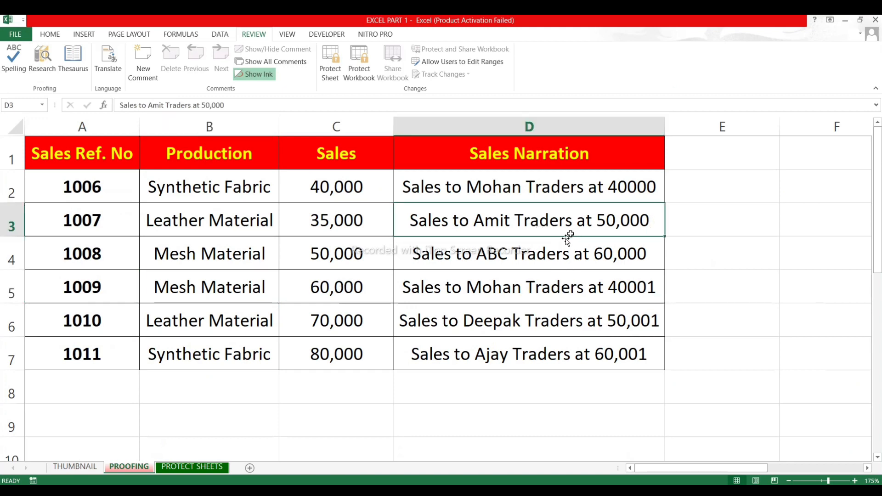
left_click(551, 256)
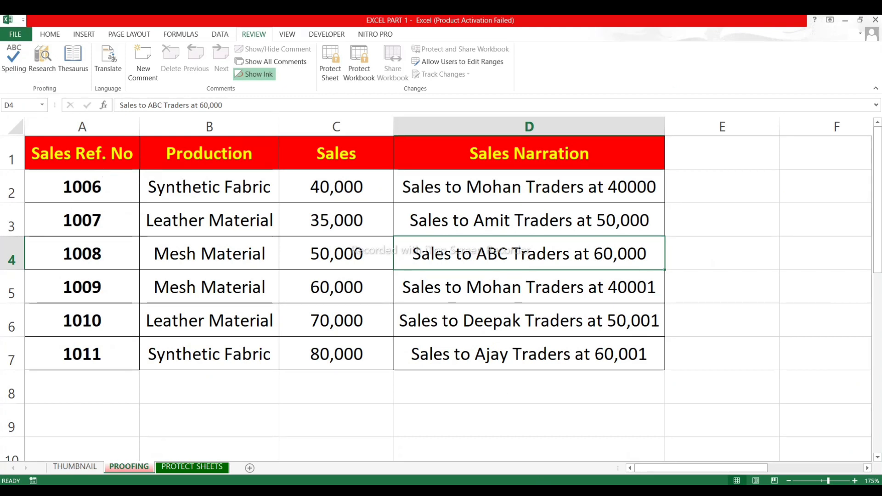
left_click(555, 492)
left_click(695, 480)
left_click(696, 480)
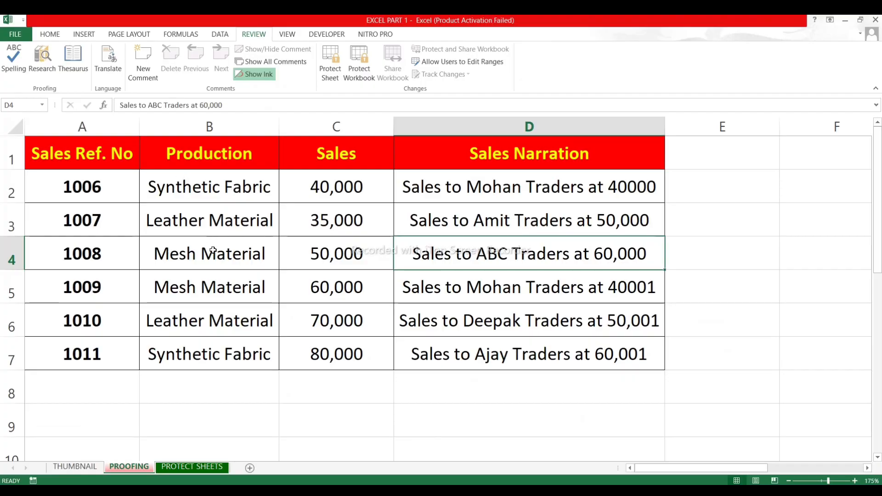
Step: Research B4's "Mesh Material" in All Reference Books and insert its English-to-Hindi translation "मेष सामग्री" into the cell
left_click(201, 256)
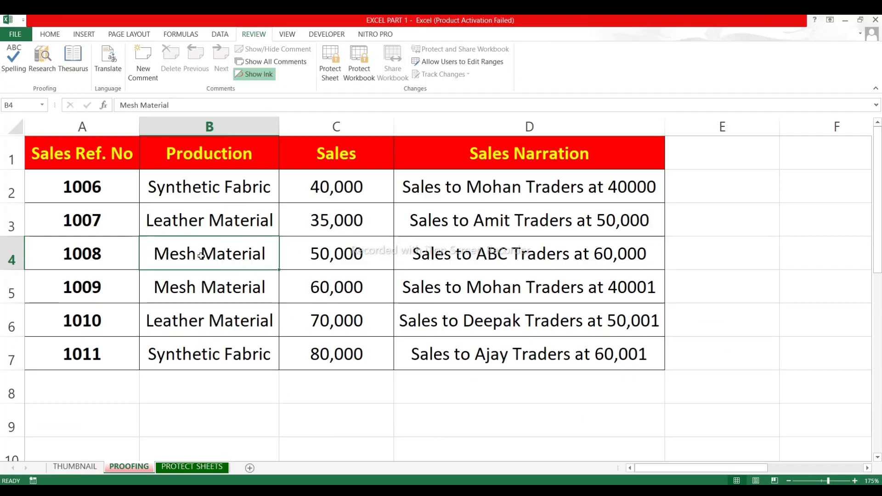
left_click(39, 64)
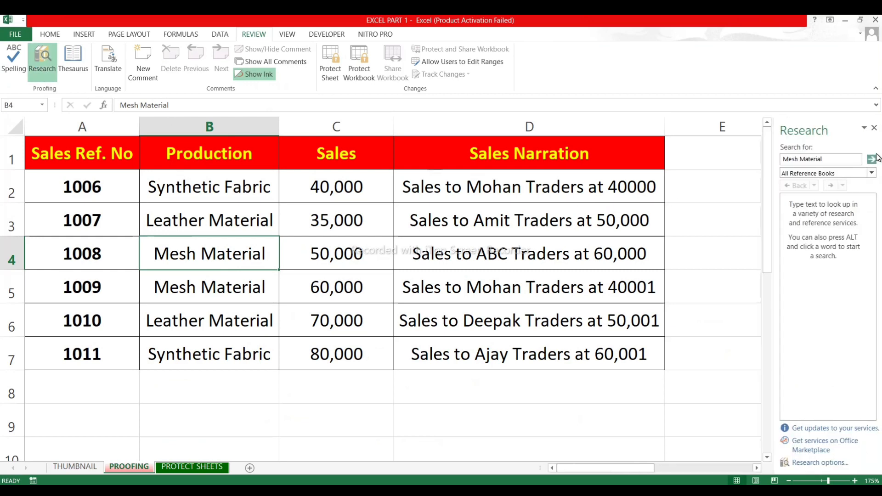
left_click_drag(773, 293, 591, 300)
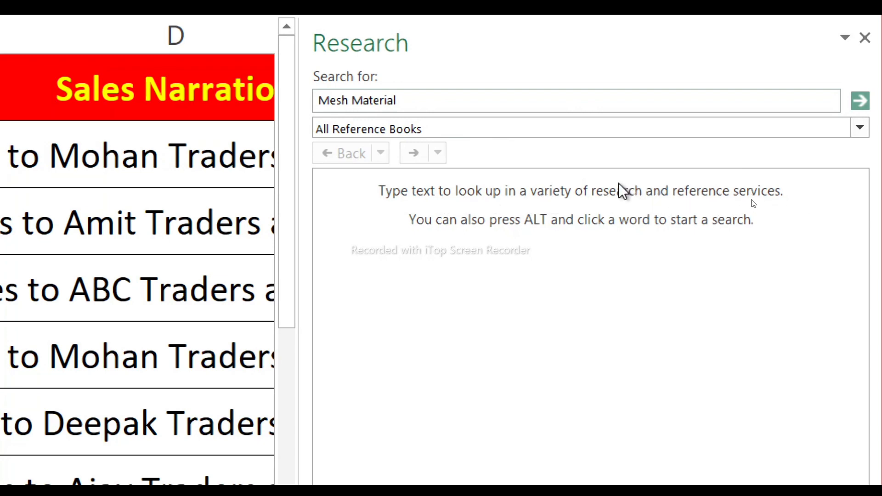
left_click(864, 102)
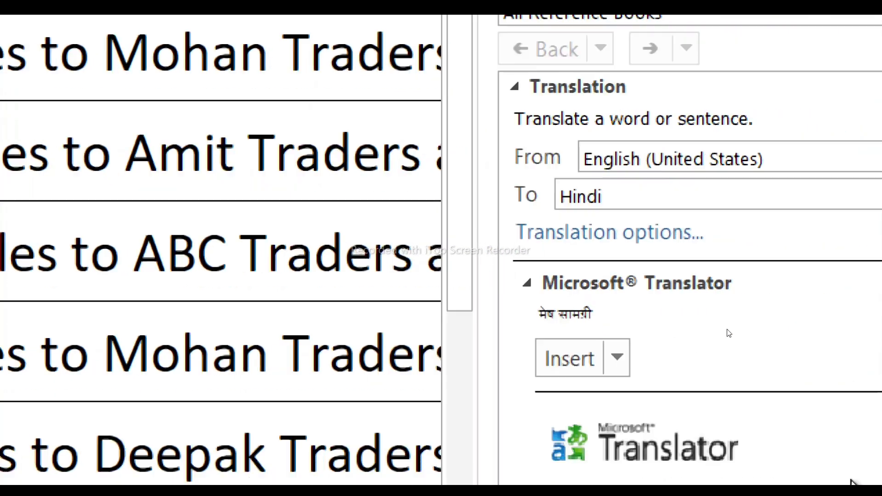
left_click(423, 358)
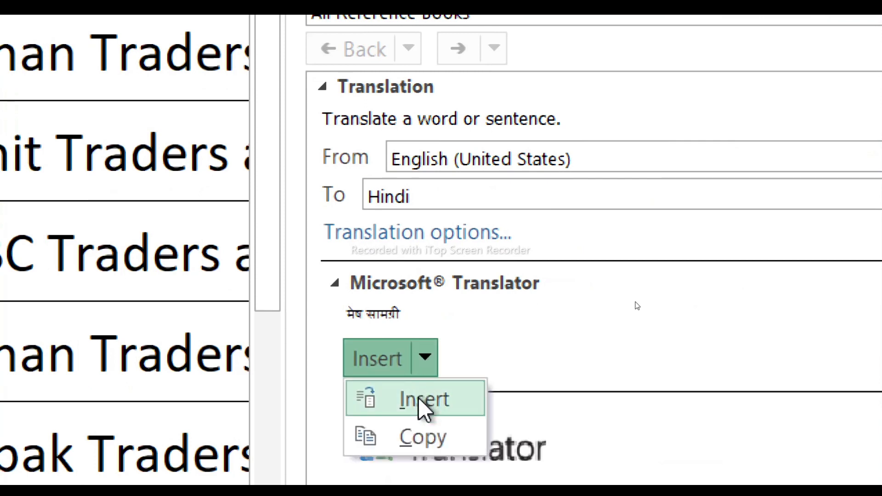
left_click(422, 407)
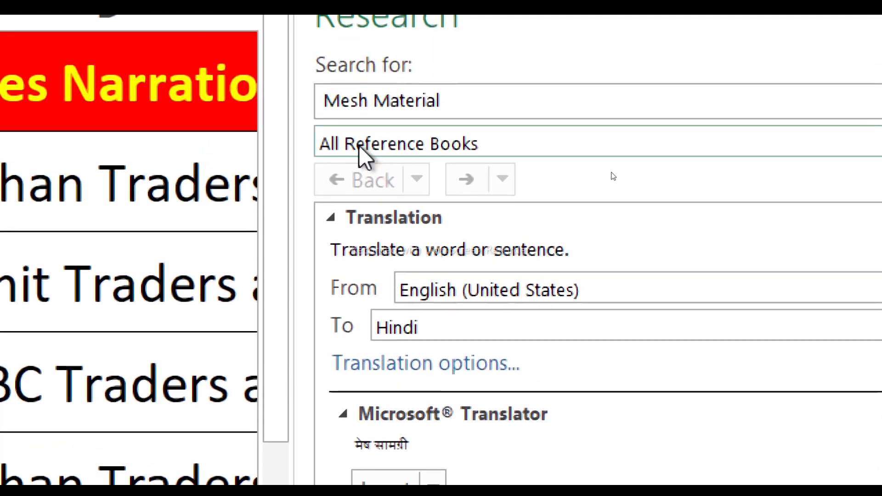
Step: Insert the Hindi translation of "Mesh Material" into B4 and close the Research pane
left_click(470, 98)
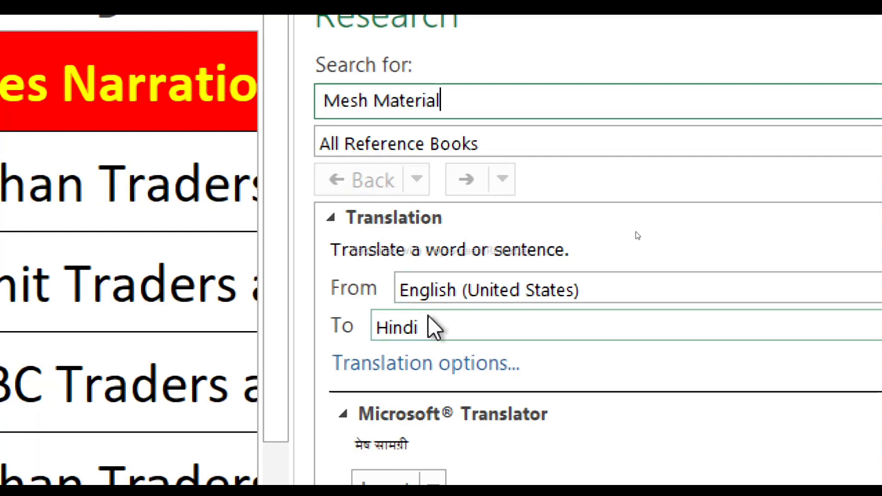
left_click(391, 471)
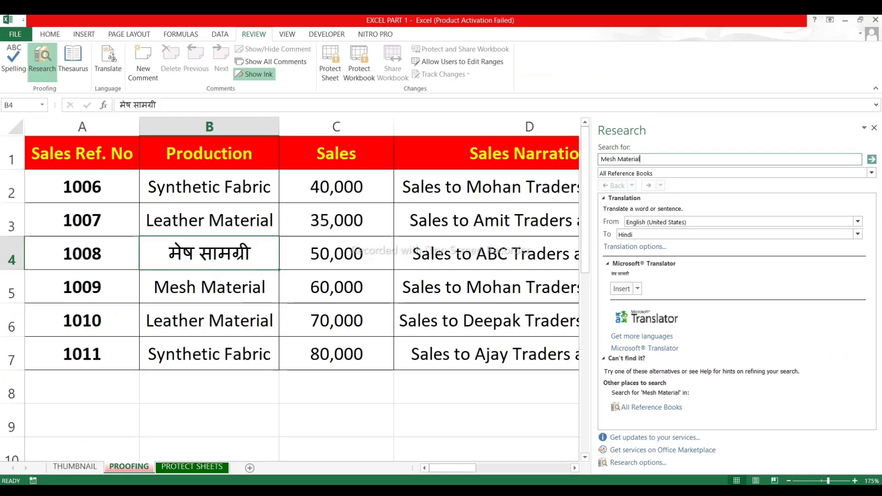
left_click(874, 129)
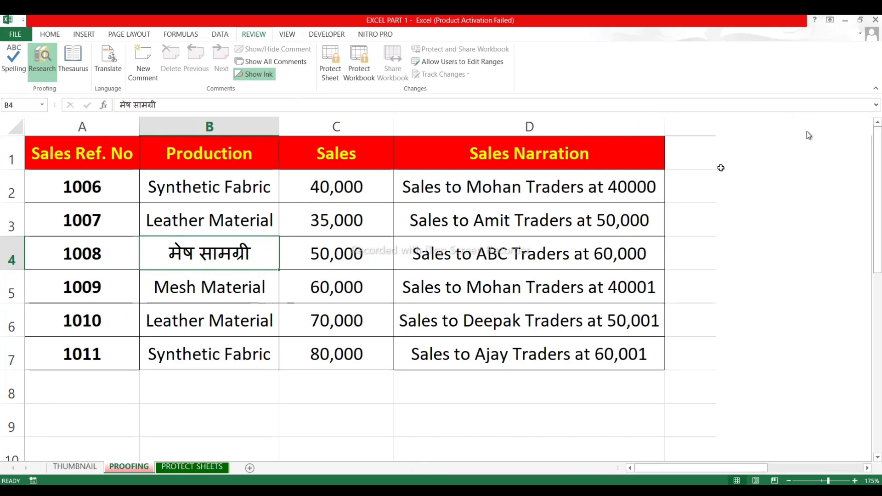
Step: Enter "money" in D8, look up its synonyms in the Thesaurus and widen the Thesaurus pane
left_click(191, 221)
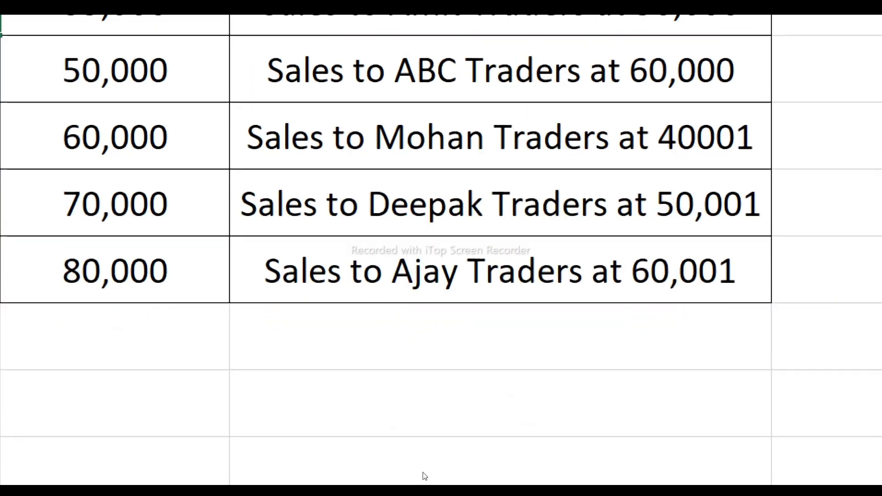
left_click(265, 357)
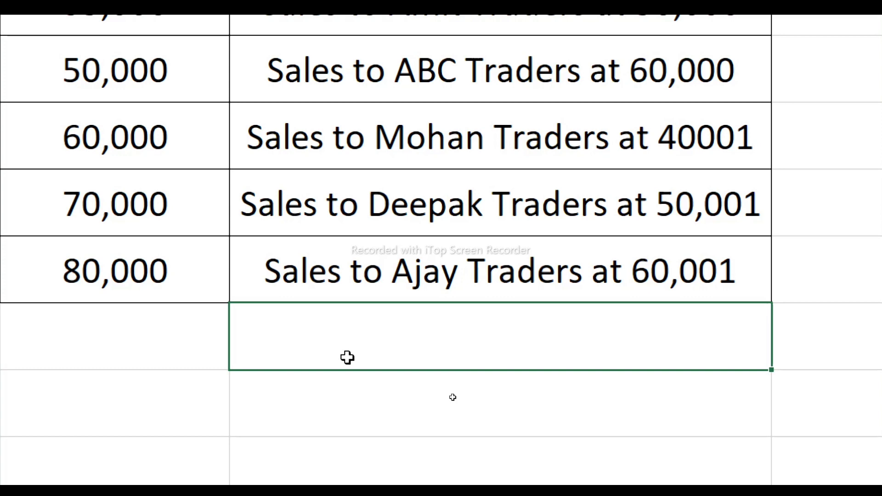
type("money")
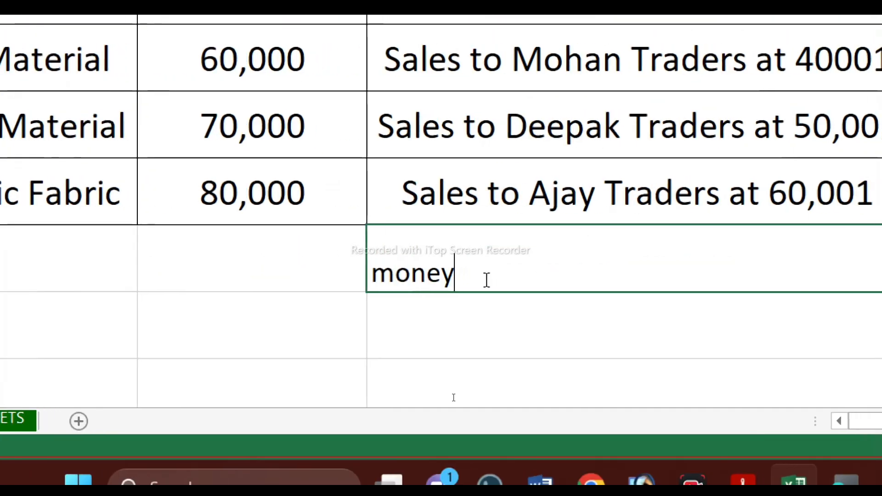
key("Return")
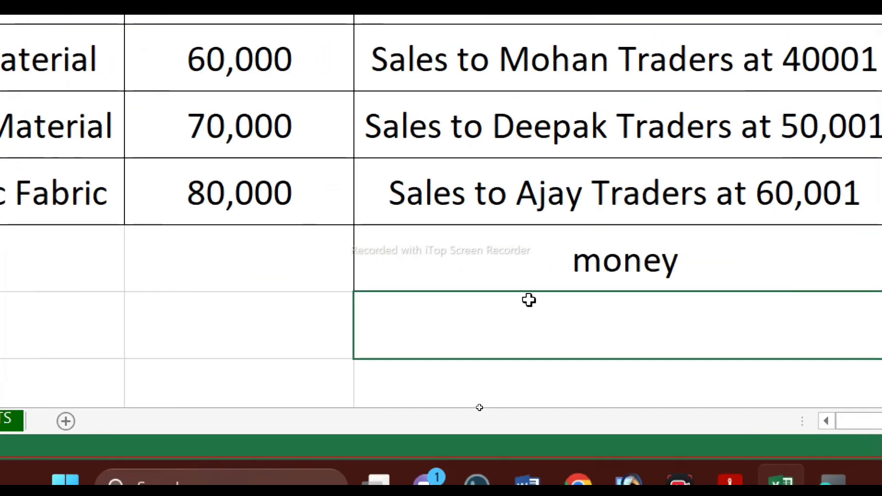
left_click(570, 265)
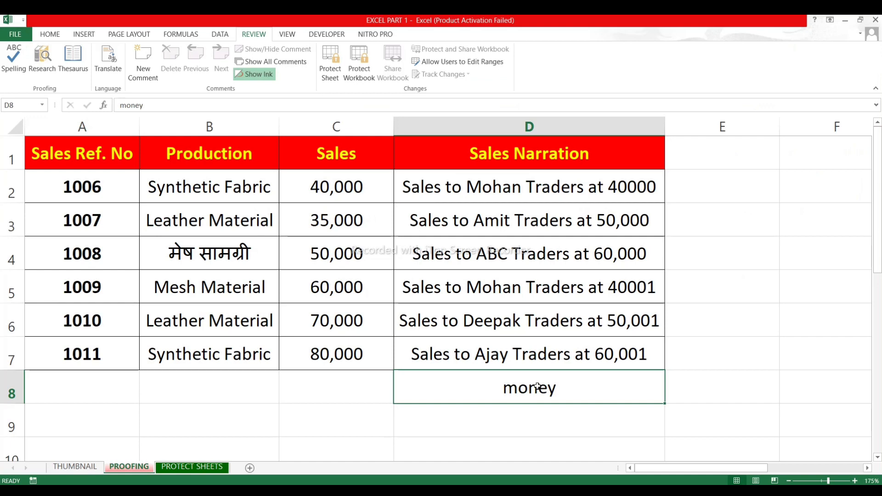
left_click(72, 59)
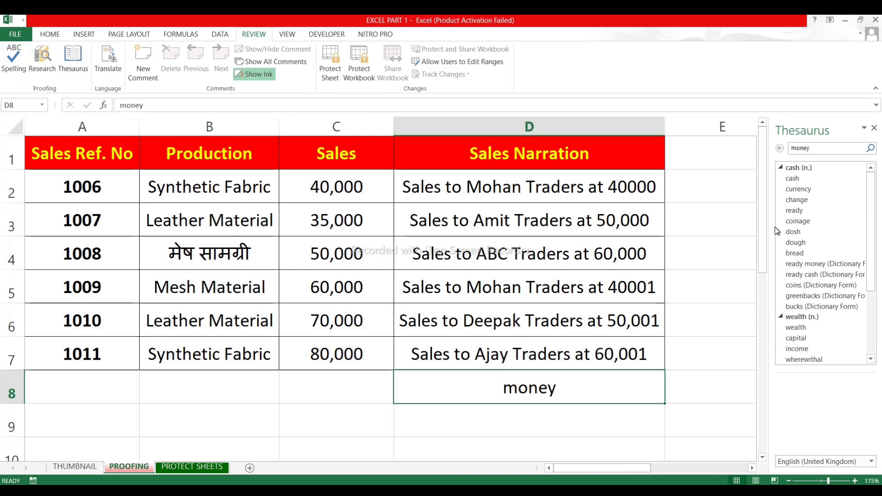
left_click_drag(768, 227, 604, 228)
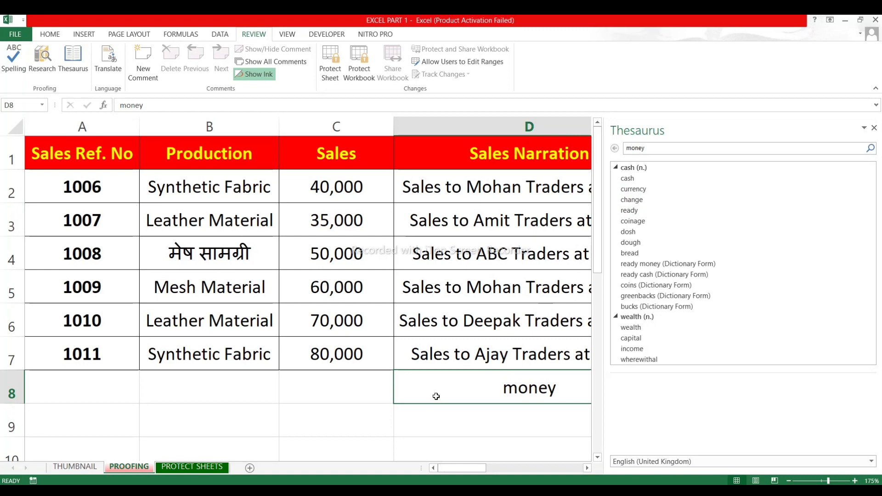
Step: Enter "computer" in C8 and look up that cell's word in the Thesaurus
left_click(325, 399)
type("co")
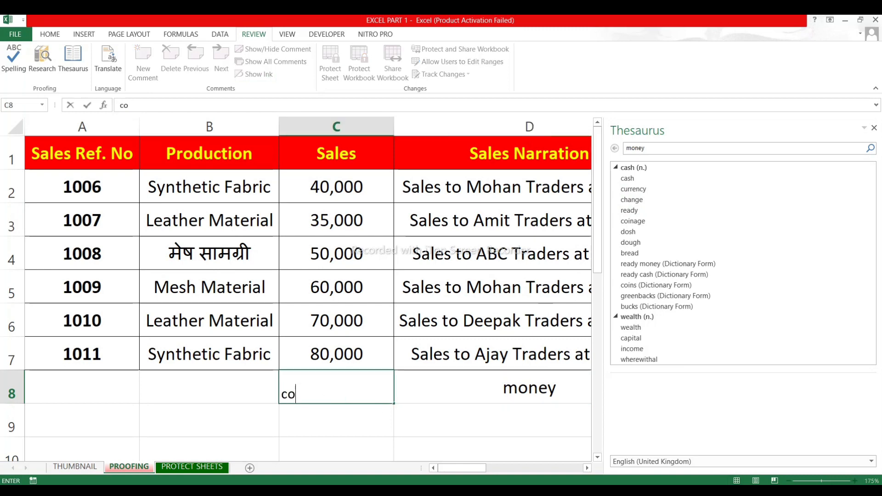
type("mputer")
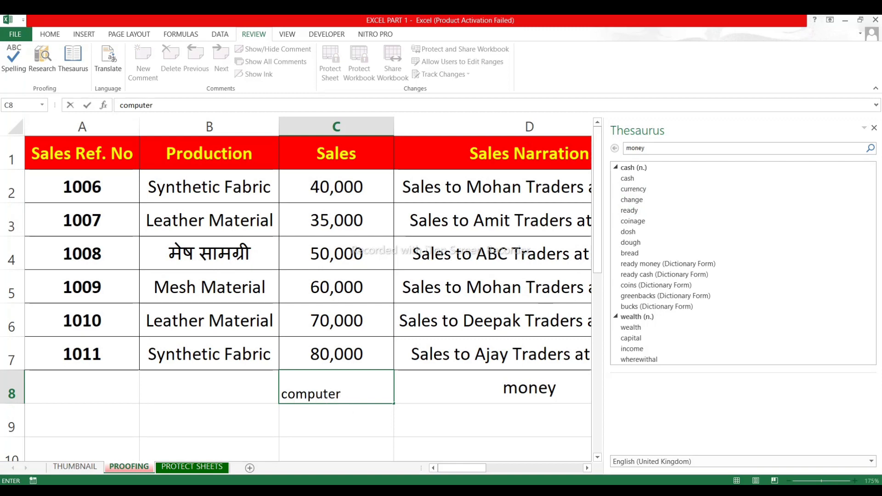
key("Return")
left_click(335, 396)
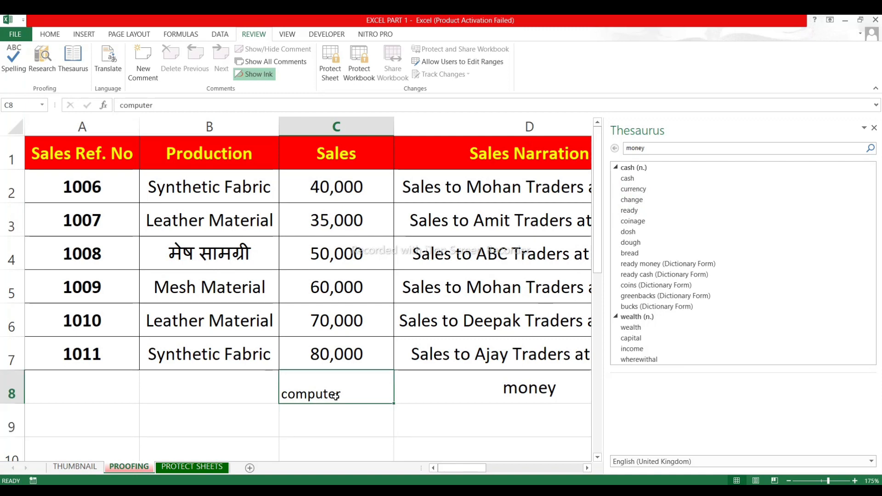
left_click(874, 127)
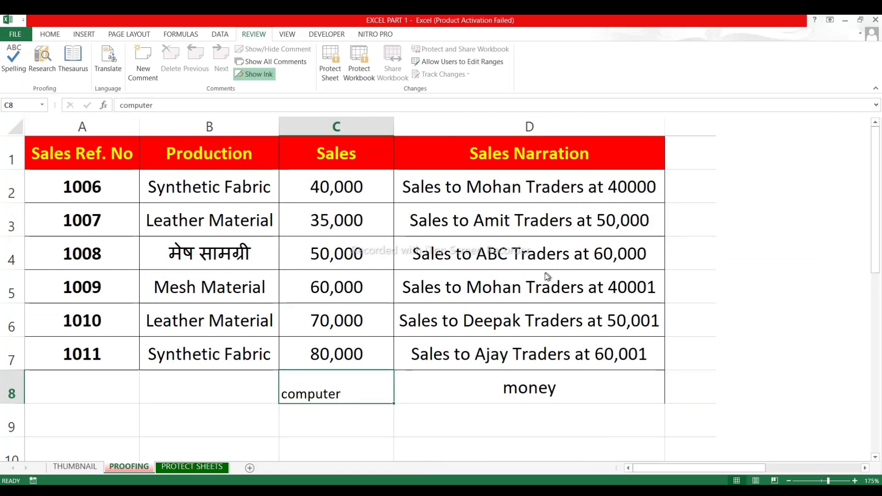
left_click(76, 65)
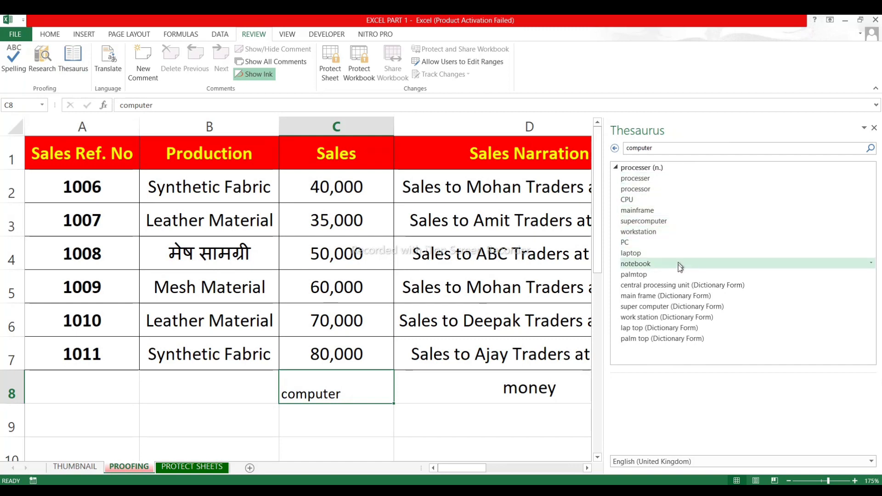
Step: Look up the synonyms "processor" and "supercomputer" in the Thesaurus and close the pane
left_click(655, 191)
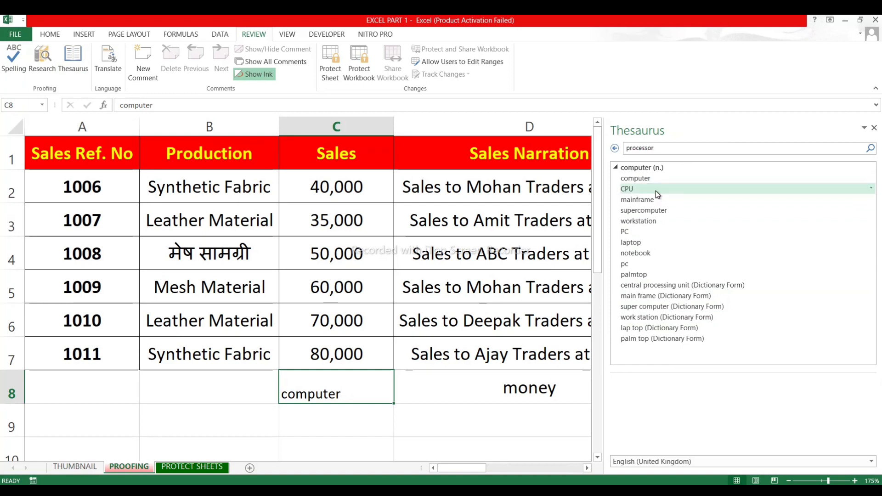
left_click(631, 211)
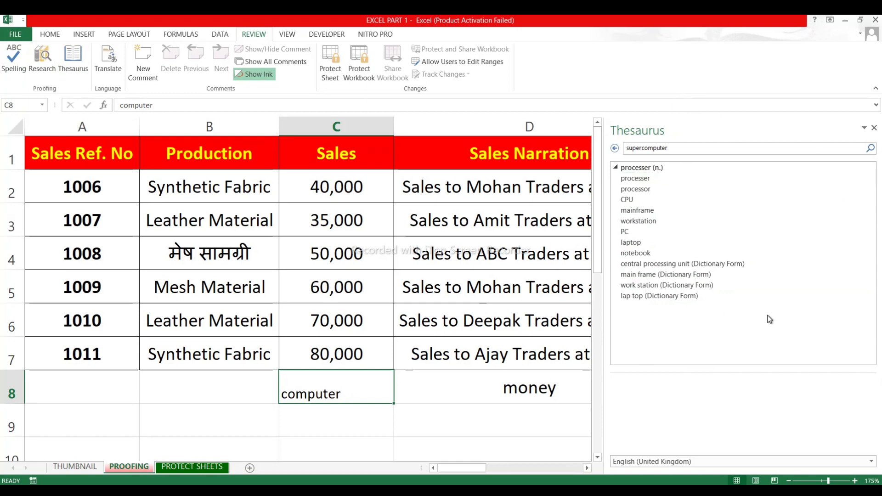
scroll(771, 312, "down", 3)
scroll(770, 313, "up", 3)
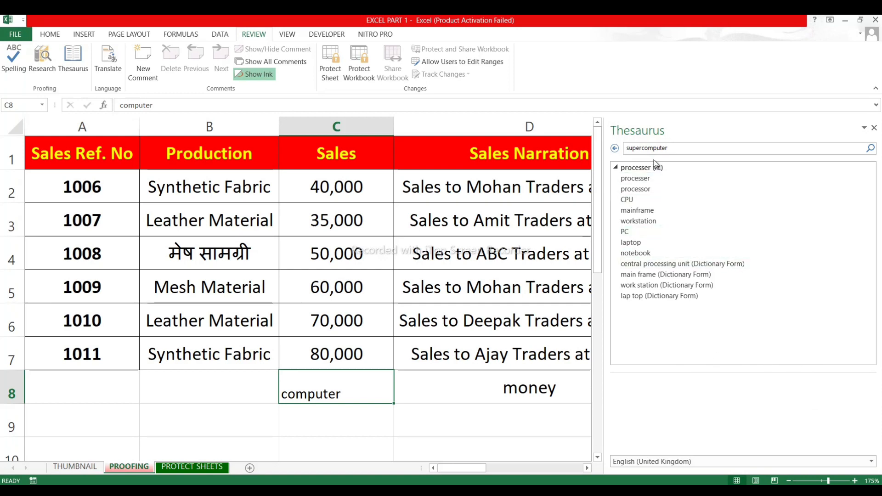
left_click(874, 127)
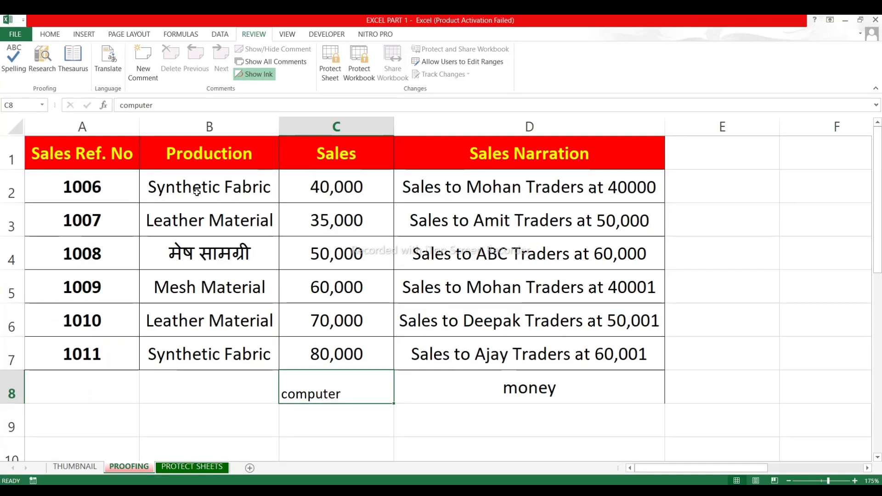
Step: View the English-to-Hindi translation of "Synthetic Fabric" in B2 and close the Research pane
left_click(347, 312)
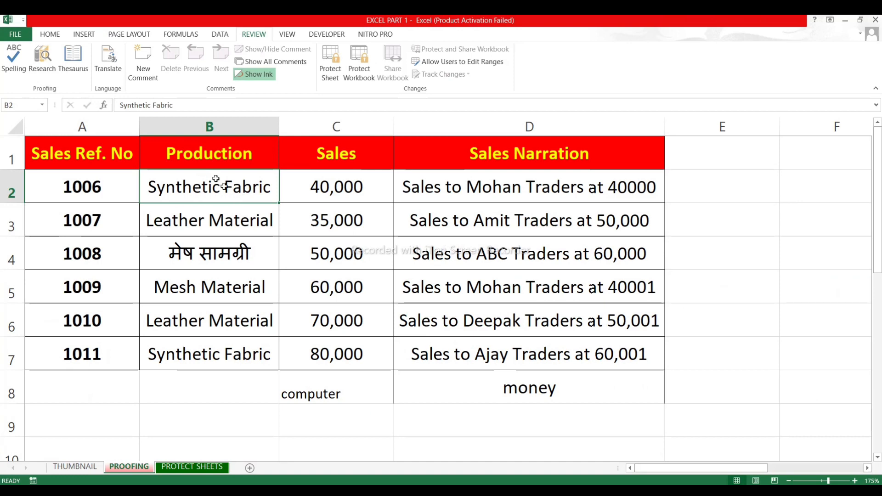
left_click(108, 59)
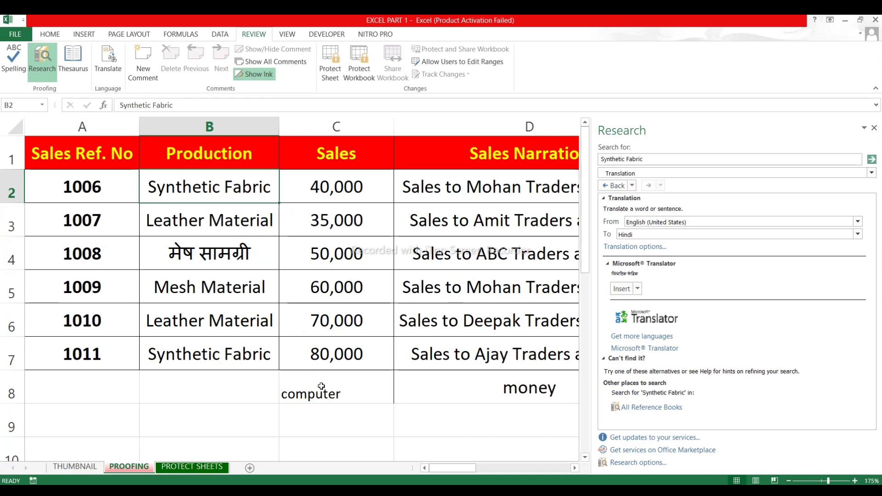
left_click(313, 397)
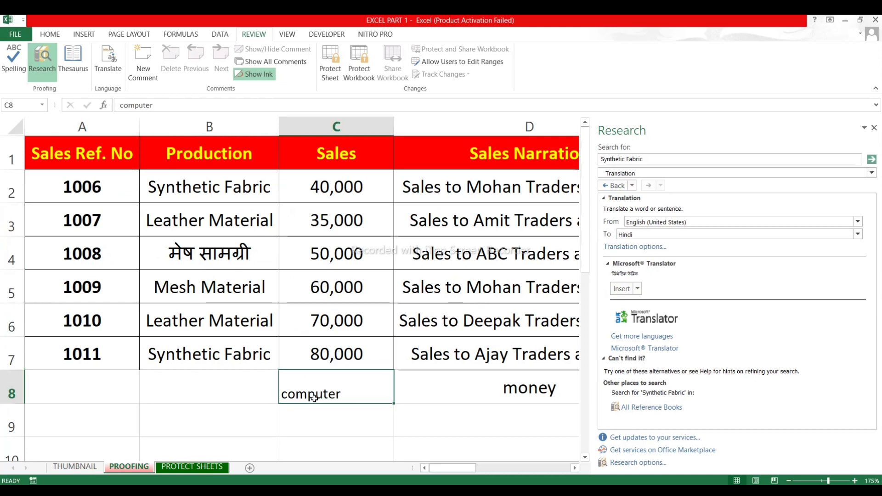
left_click(874, 128)
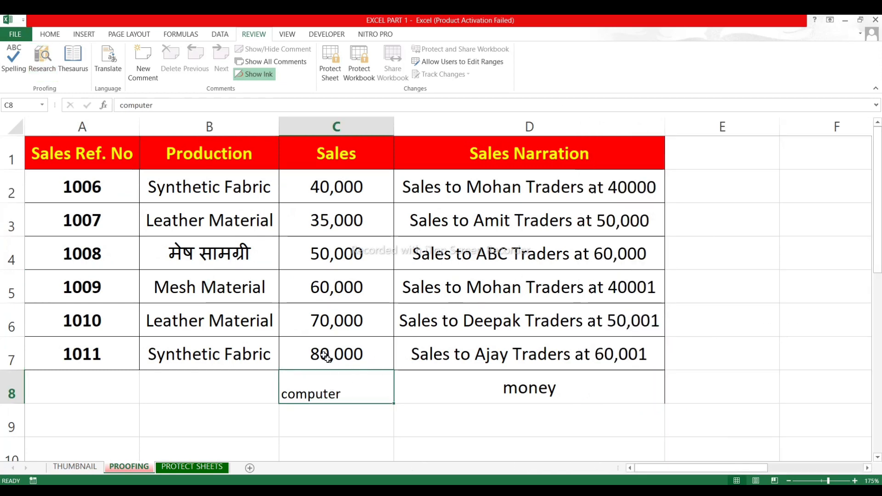
Step: Enter "book" in B8, below the Production entries
left_click(234, 393)
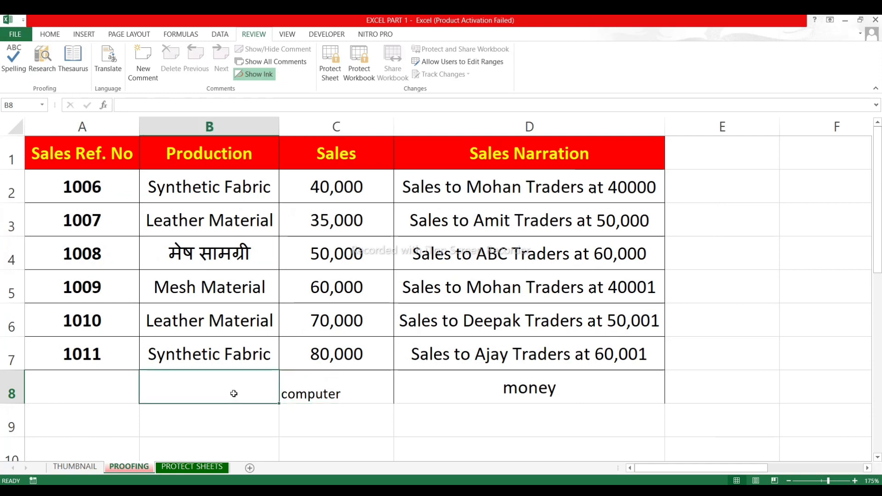
type("book")
left_click(303, 432)
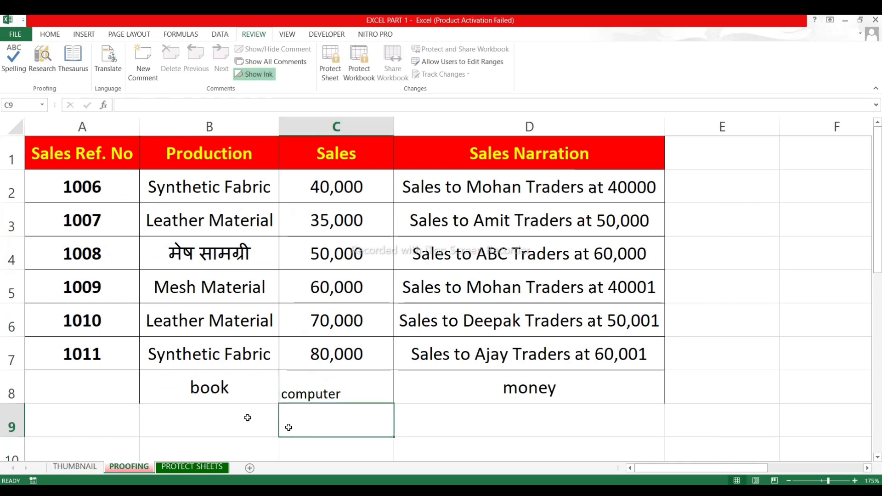
Step: Translate B8's "book" from English to Hindi, insert "किताब" into the cell and close the Research pane
left_click(199, 388)
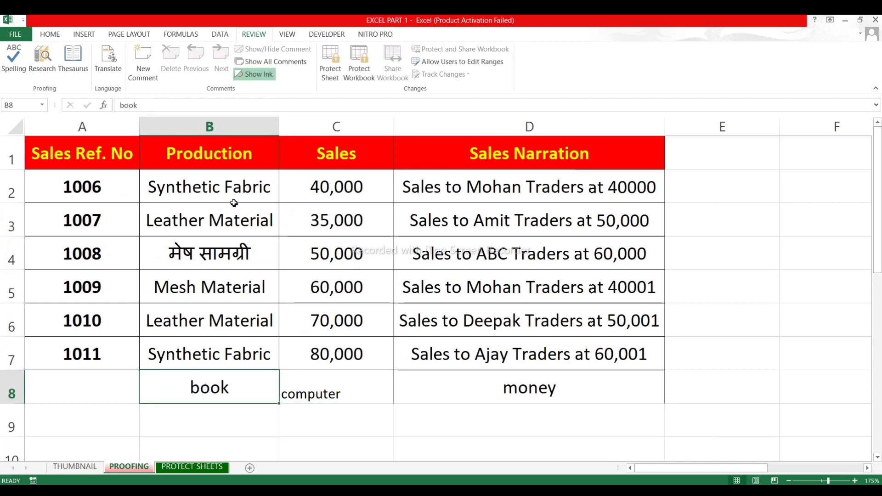
left_click(104, 59)
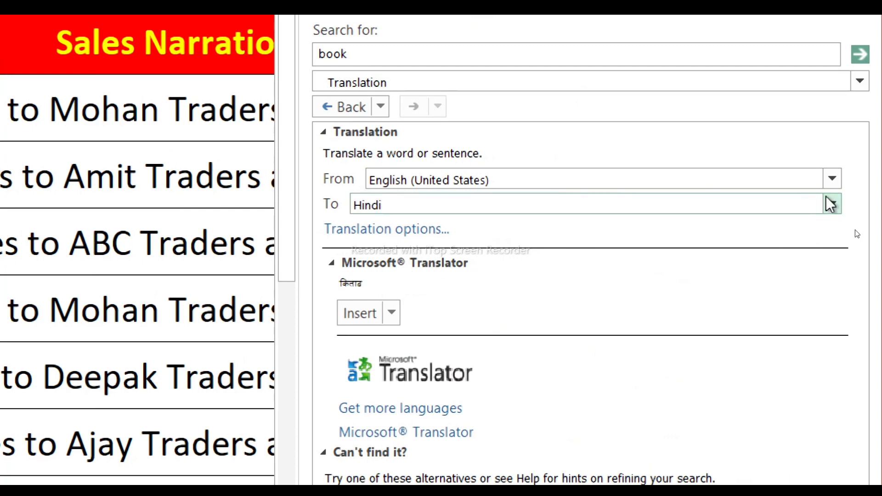
left_click(360, 312)
left_click(360, 313)
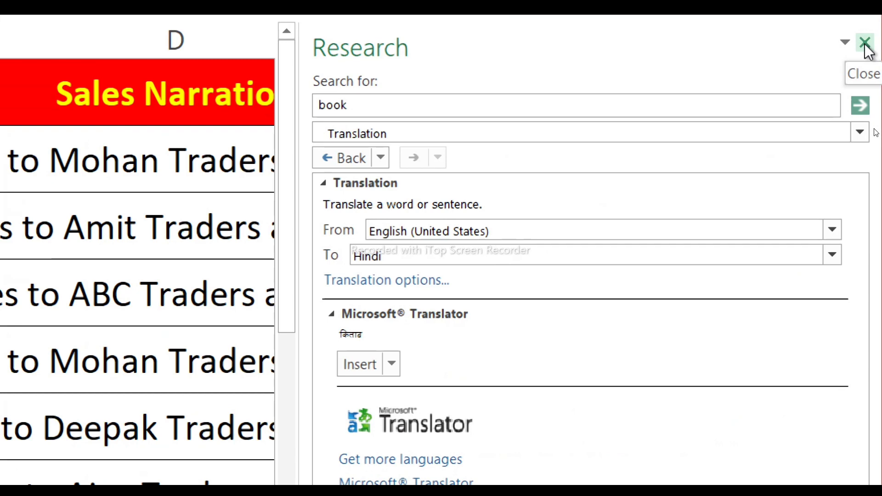
left_click(865, 44)
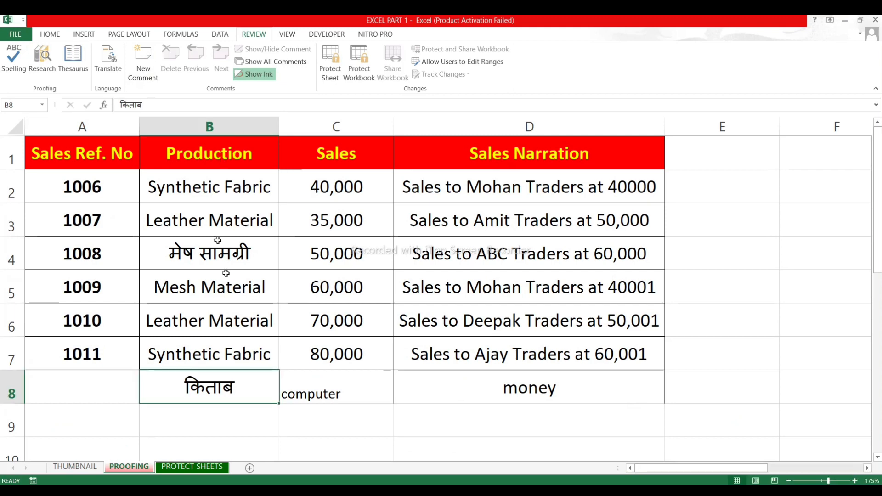
Step: On the PROTECT SHEETS sheet, add a comment to "Uttar Pradesh" in C2 and enlarge its box to reach column F and row 5
left_click(193, 468)
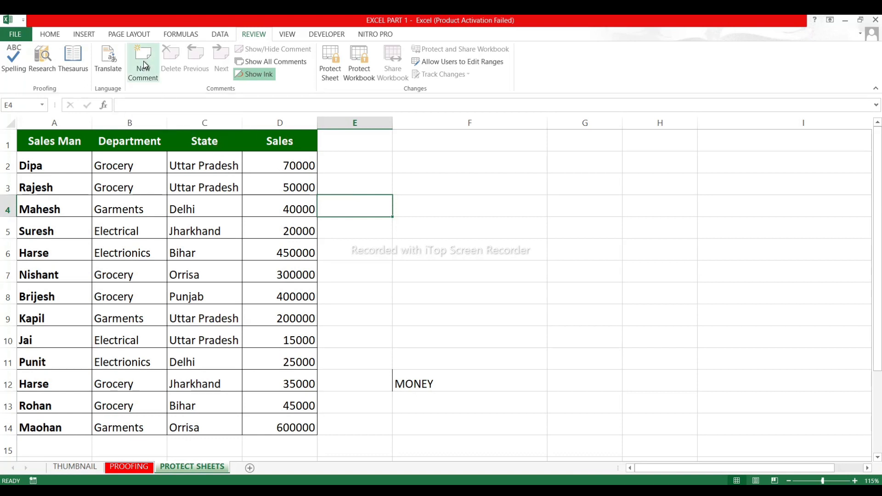
left_click(208, 166)
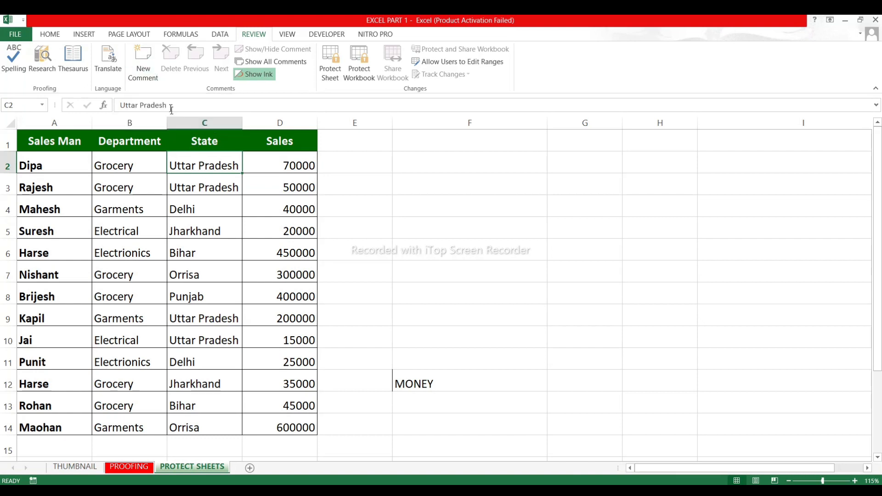
left_click(143, 73)
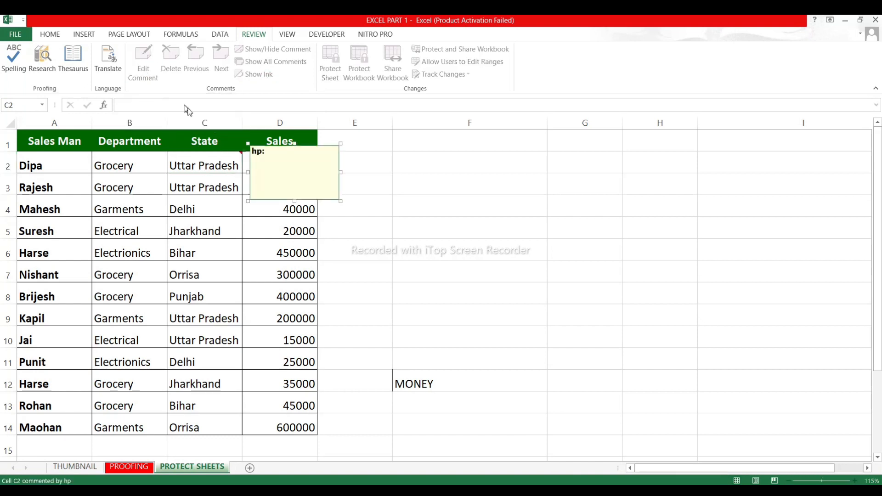
left_click(341, 200)
left_click_drag(347, 203, 547, 238)
left_click(266, 151)
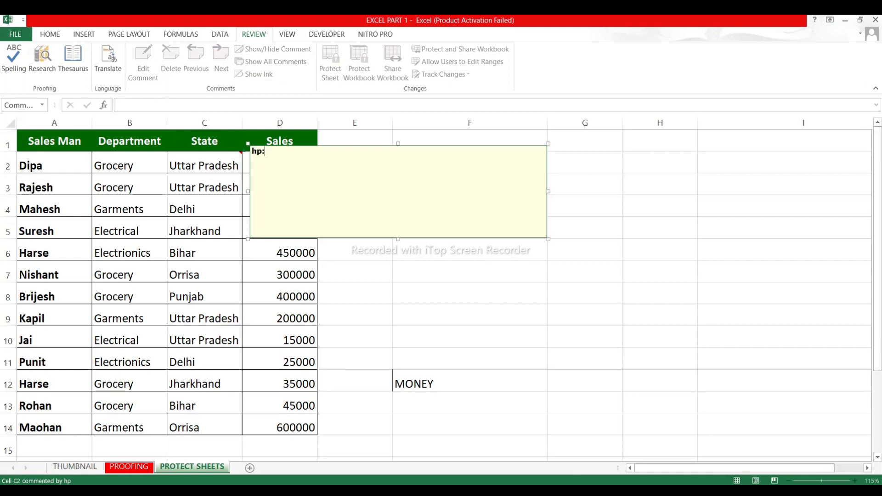
Step: Replace the author label in C2's comment with a note ending in "state of india" and finish editing the comment
key("BackSpace")
key("BackSpace")
type("it is capital")
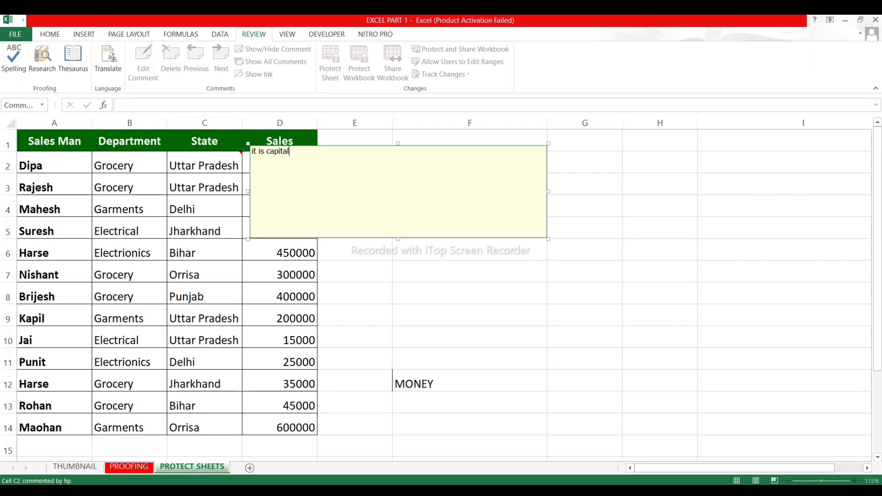
type("utter")
key("BackSpace")
key("BackSpace")
key("BackSpace")
key("BackSpace")
key("BackSpace")
key("BackSpace")
key("BackSpace")
key("BackSpace")
key("BackSpace")
type("state")
key("BackSpace")
key("BackSpace")
key("BackSpace")
key("BackSpace")
type("t")
type("is stte")
key("BackSpace")
key("BackSpace")
key("BackSpace")
key("BackSpace")
type("state of india")
left_click(407, 261)
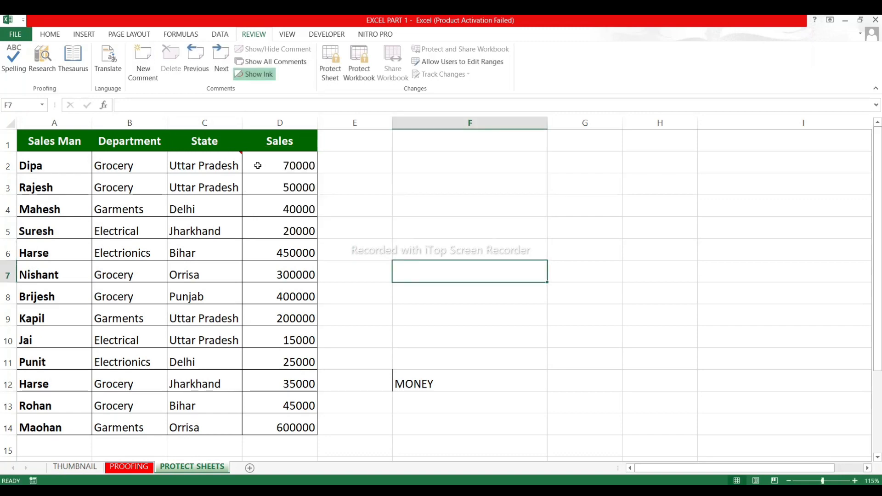
Step: Add a comment to "Garments" in B4 and clear its default author label
mouse_move(227, 166)
left_click(216, 207)
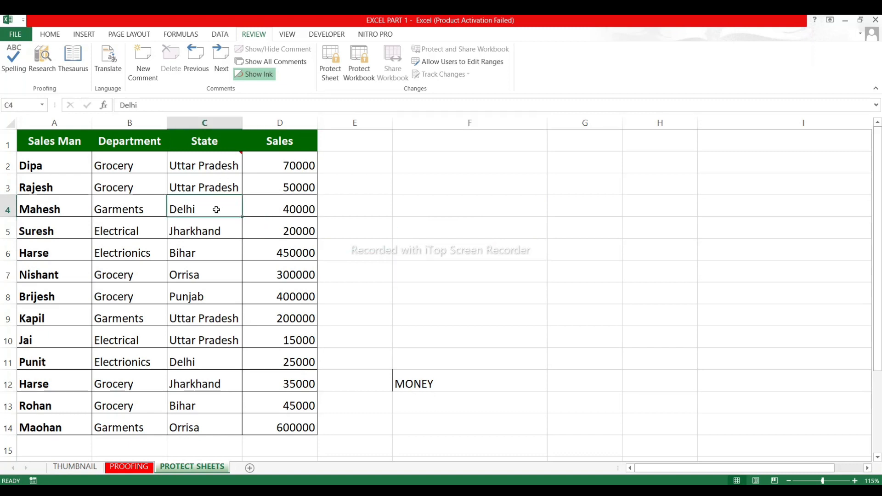
left_click(148, 212)
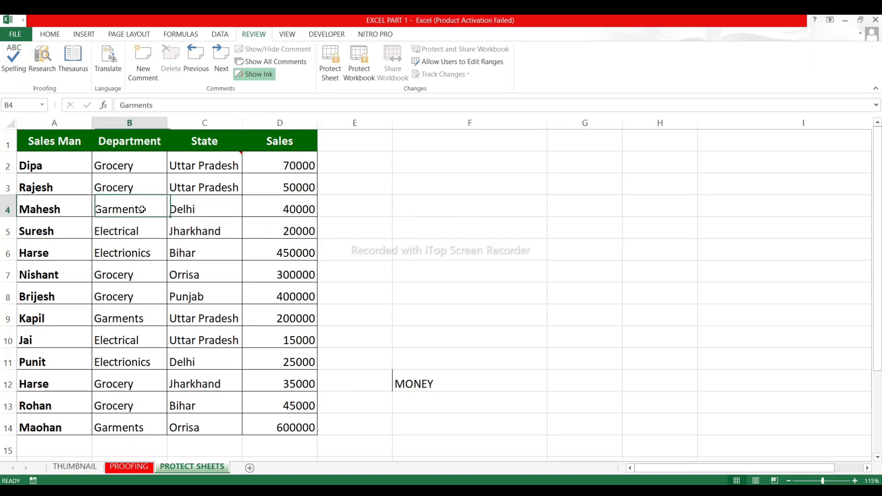
left_click(144, 76)
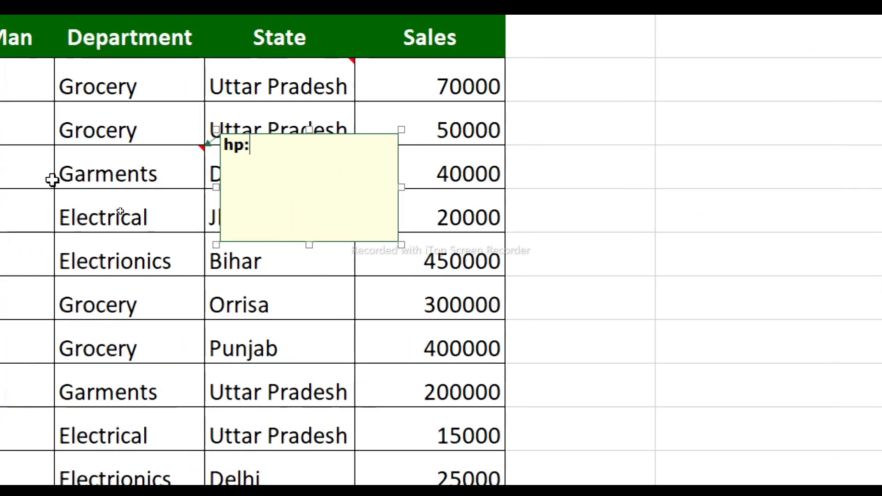
key("BackSpace")
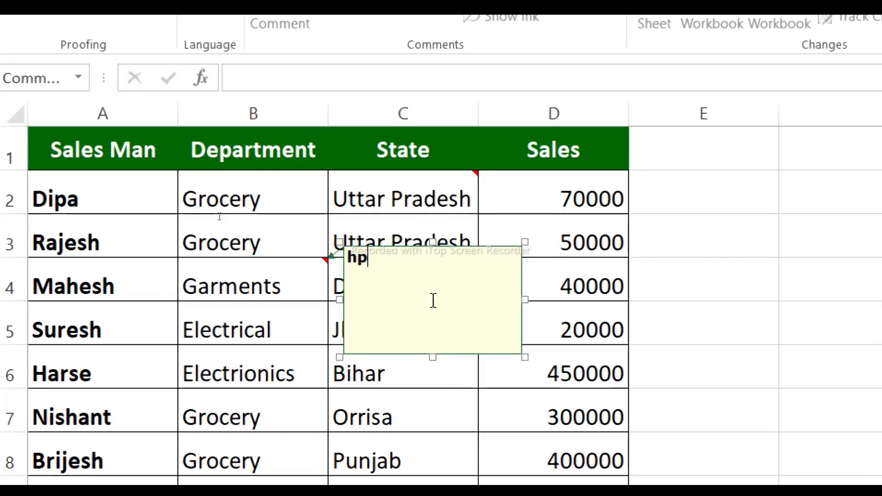
key("BackSpace")
key("BackSpace")
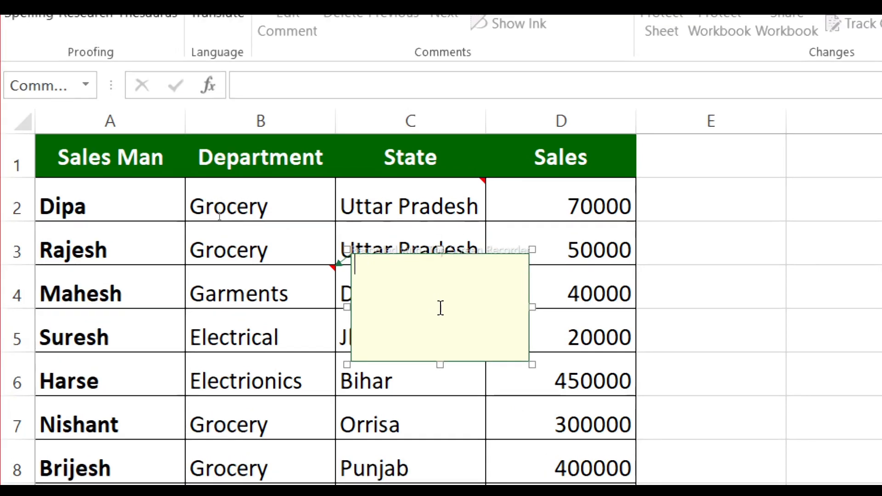
Step: Enter "this fdjhfjh jkkjffkjfkj", "kkjfgjkfdgnkfjn" and "nkjgnjgk" on separate lines in B4's comment and finish editing it
type("this fdjhfjh jk")
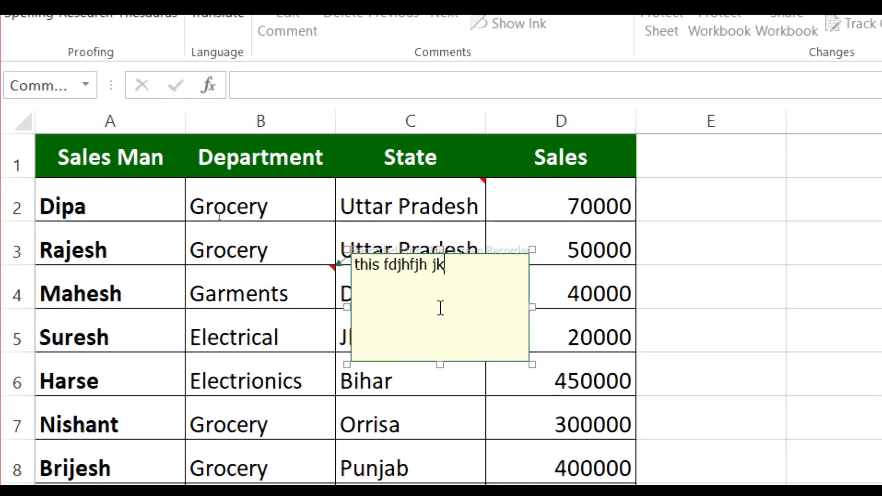
type("kjffkjfkj")
key("Return")
type("kkjfgjkfdgnkfjn")
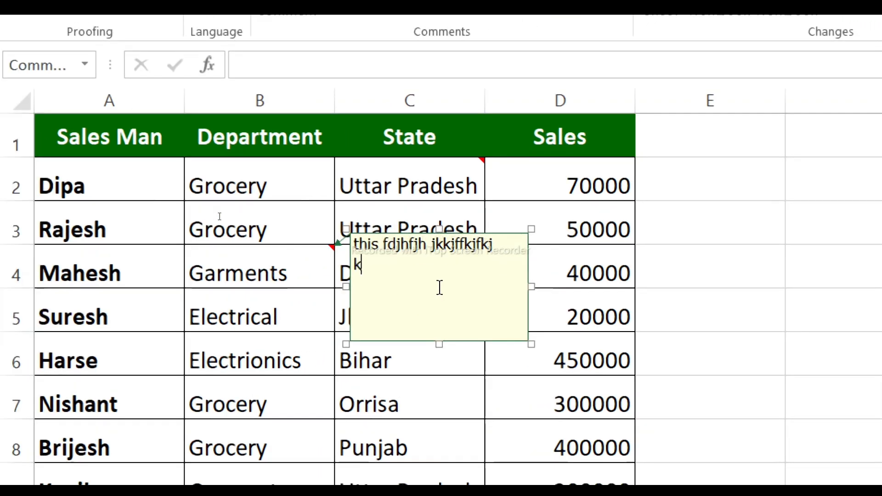
key("Return")
type("nkjgnjgk")
key("Return")
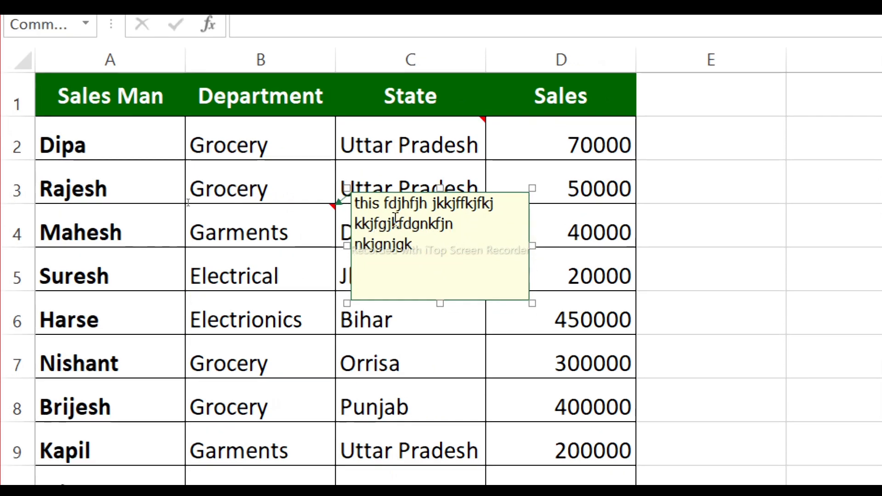
left_click(680, 244)
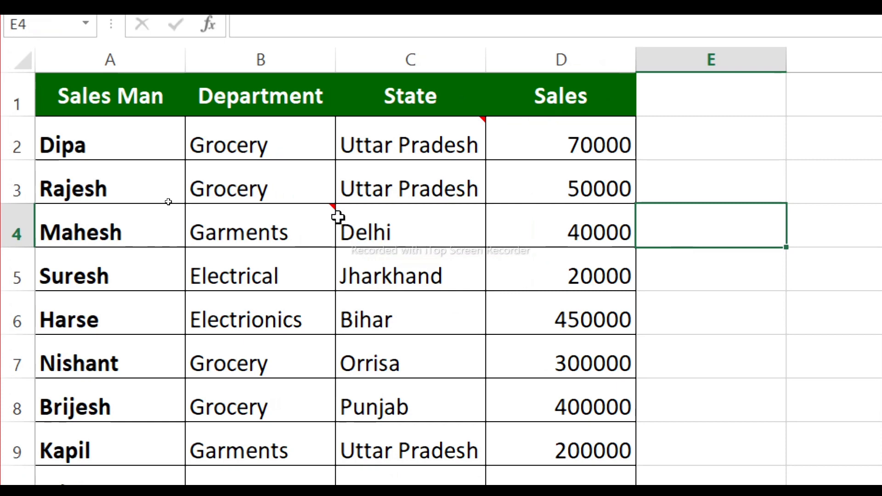
Step: Display the comments attached to C2 and B4 to read their text
mouse_move(479, 127)
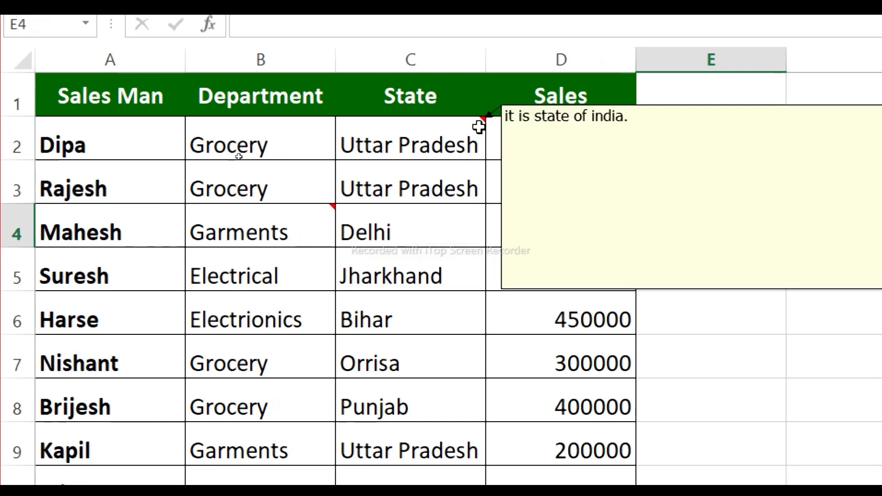
mouse_move(317, 220)
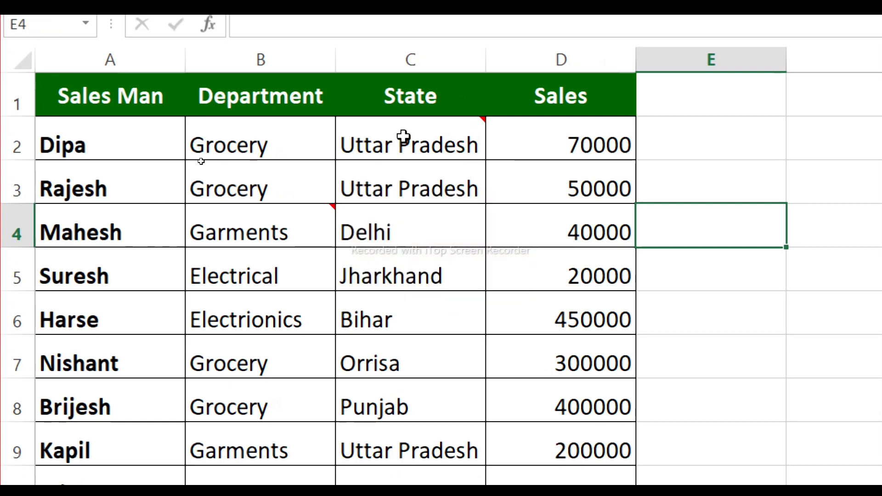
mouse_move(404, 136)
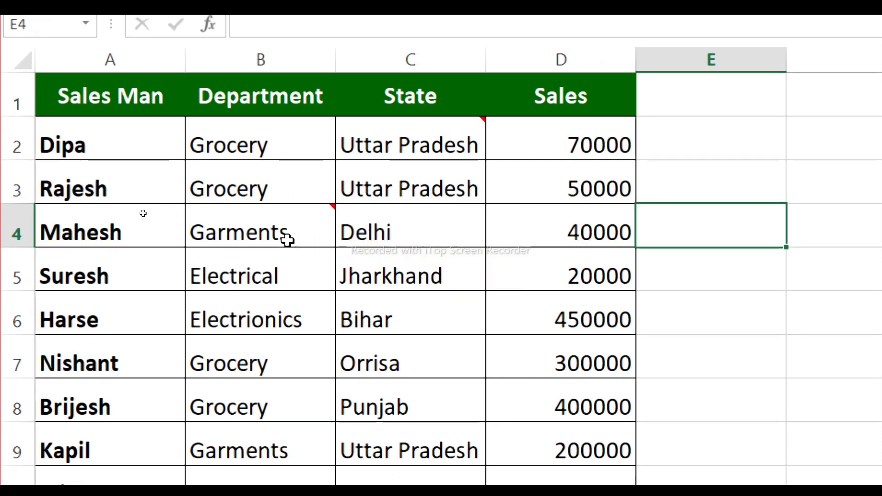
mouse_move(287, 236)
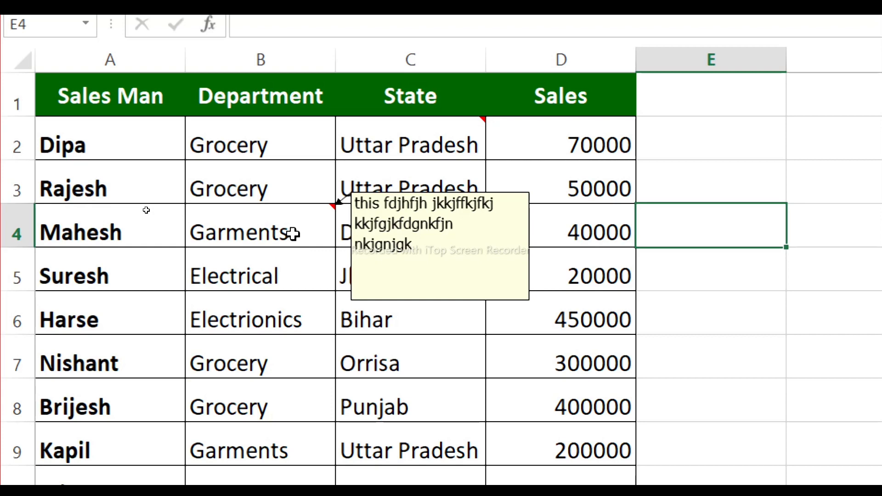
mouse_move(269, 220)
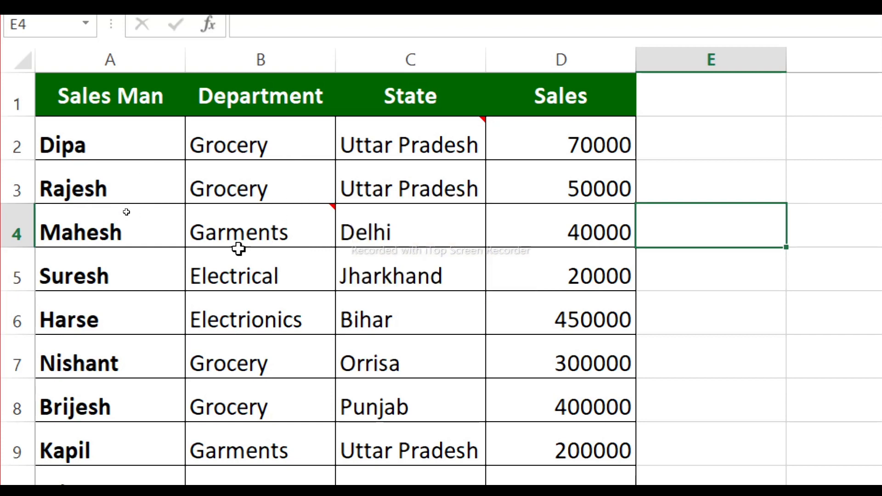
mouse_move(375, 146)
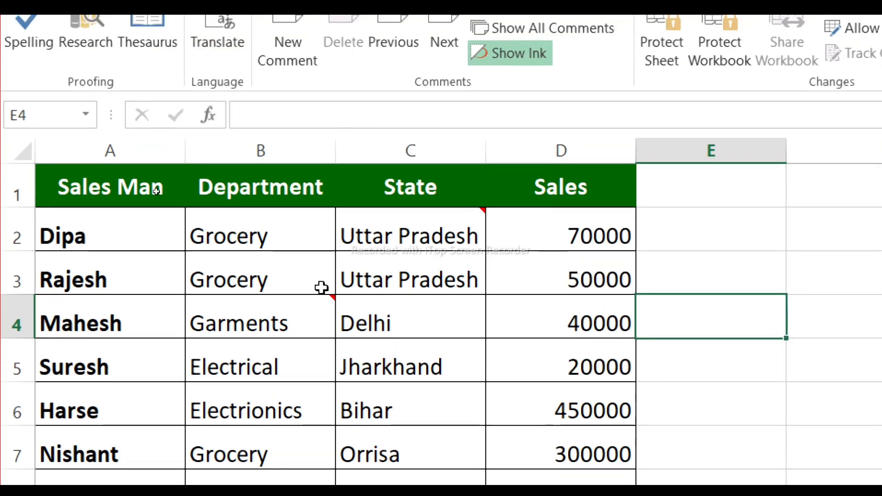
Step: Select B4 and go back to the previous comment, on C2
left_click(301, 286)
left_click(291, 321)
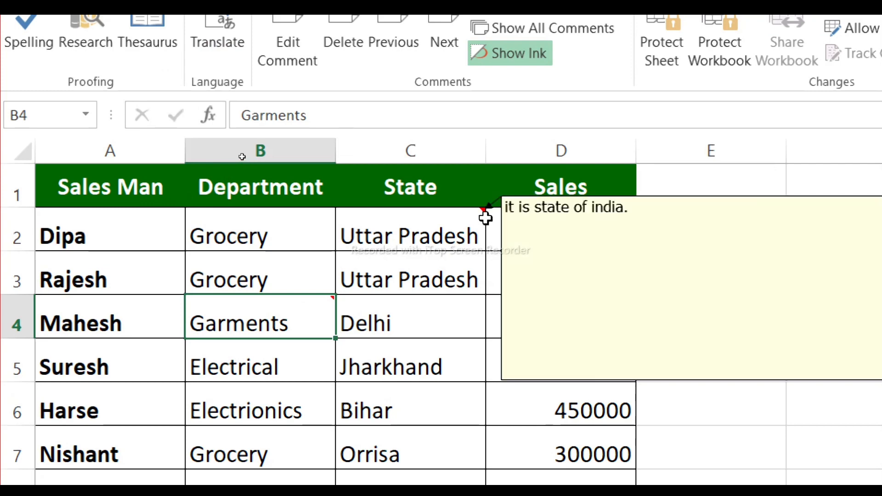
mouse_move(293, 320)
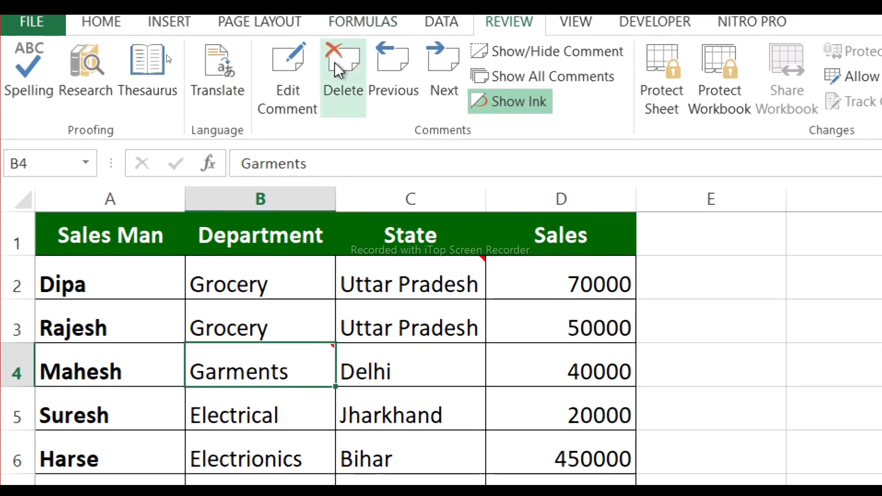
left_click(389, 73)
left_click(390, 73)
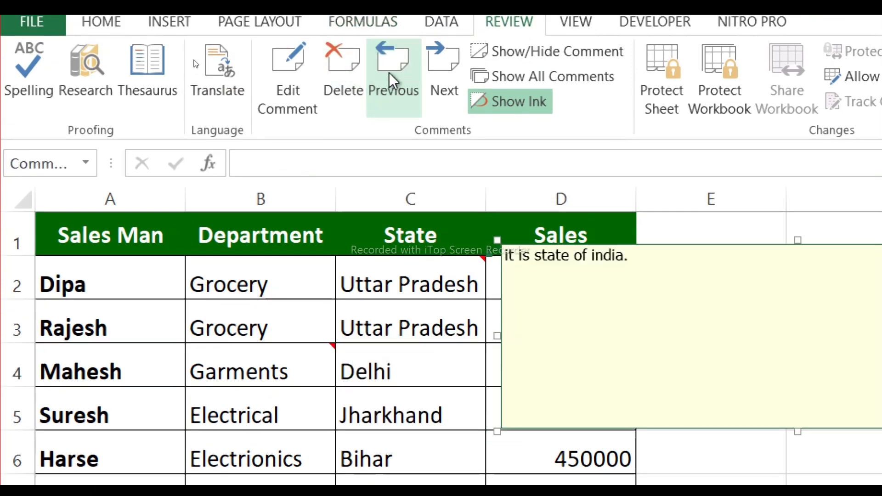
Step: Add a comment to "Bihar" in C6 and clear its default author label
left_click(360, 458)
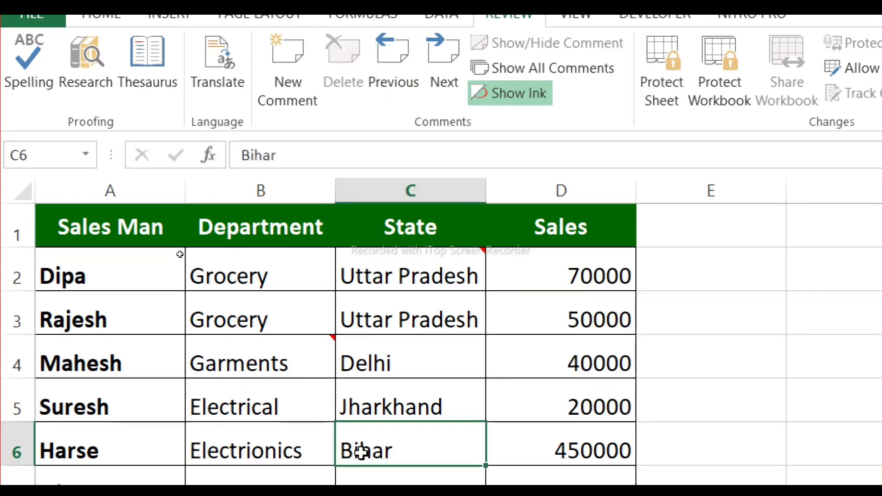
left_click(289, 99)
left_click(536, 426)
key("BackSpace")
key("BackSpace")
key("BackSpace")
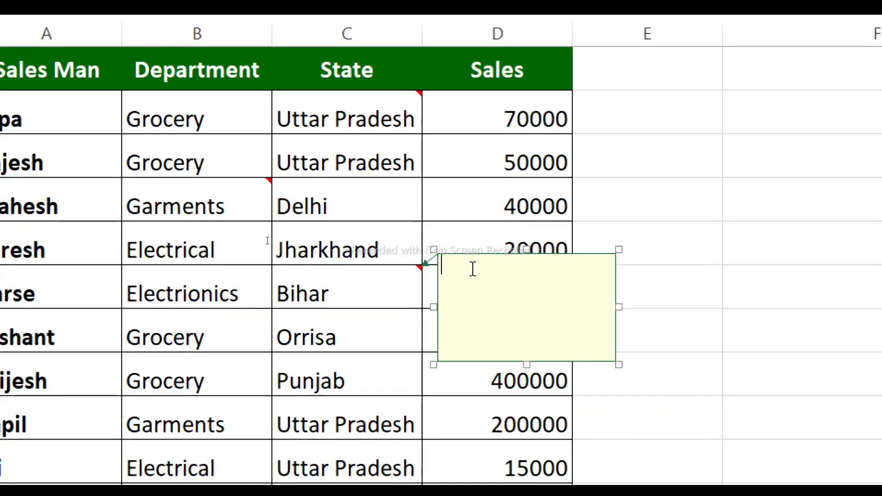
Step: Enter "hjfjggkjfhj", "lkfghfkjghfgkj", "gnlfkgfgkjf" and "vklnjkfnf" on separate lines in C6's comment and finish editing it
type("hjfjgjkjfhj")
key("Return")
type("lkfghfkjghfgkj")
key("Return")
type("gnlfkgfgkjf")
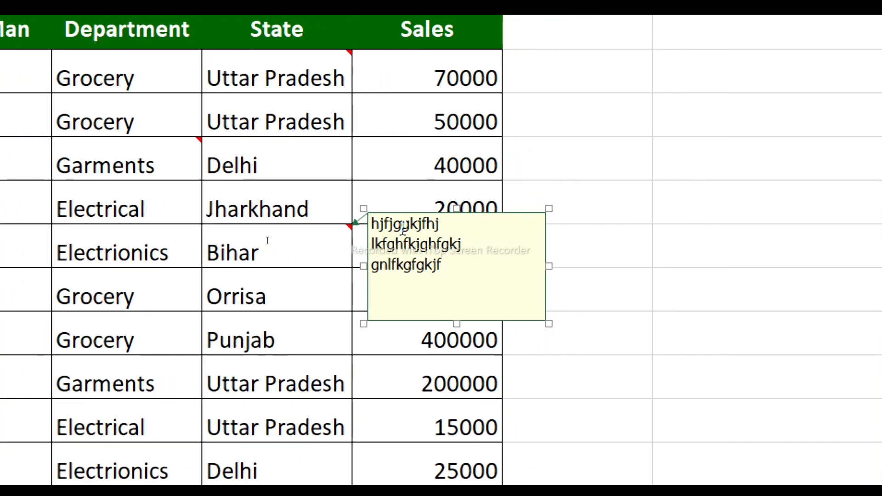
key("Return")
type("vklnjkfnf")
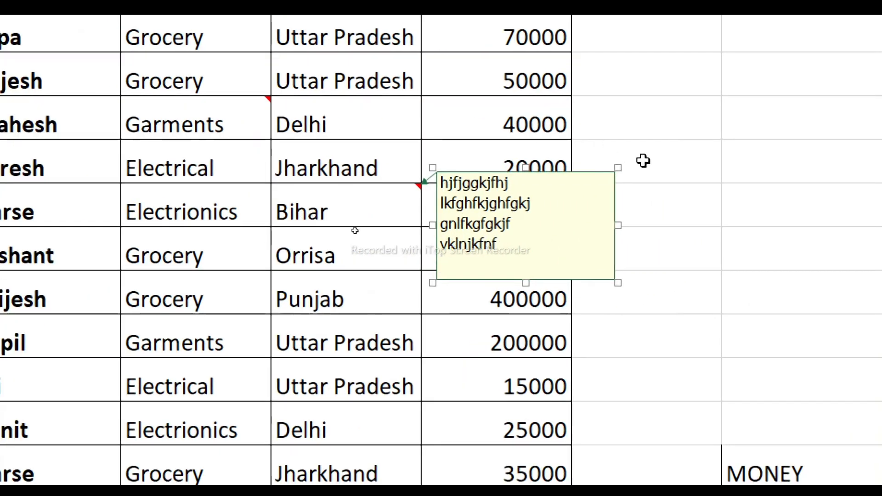
left_click(656, 218)
Step: Step backward through the comments starting at C2, agreeing to continue from the workbook's other end to C6's comment
left_click(380, 213)
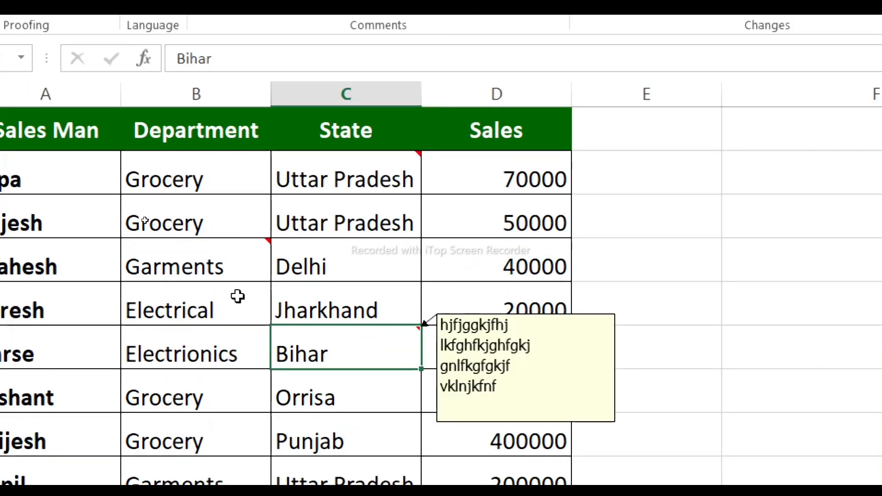
left_click(217, 264)
left_click(351, 176)
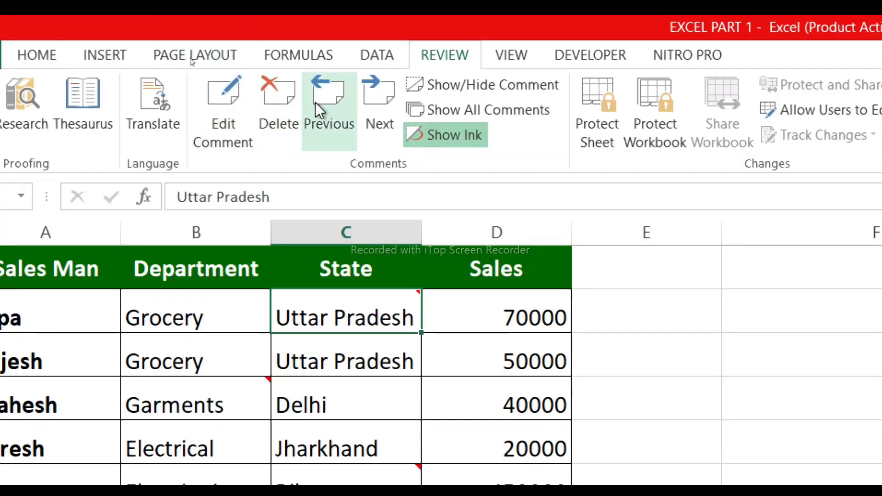
left_click(329, 105)
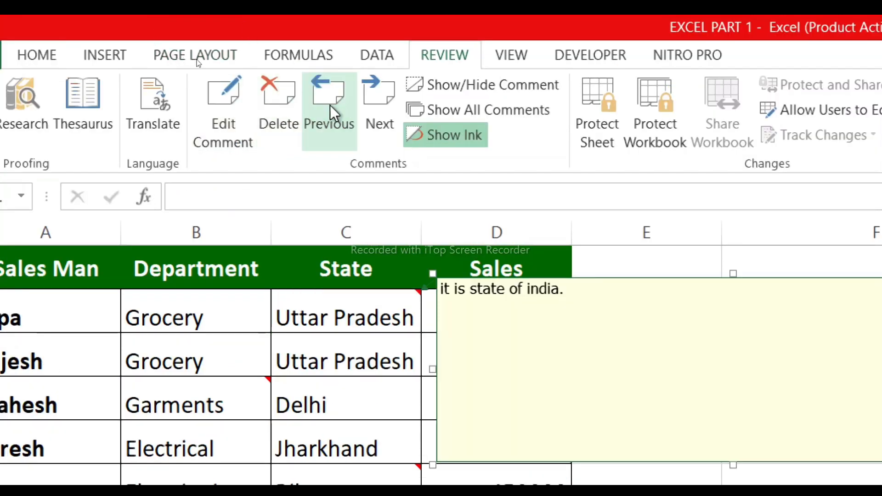
left_click(330, 105)
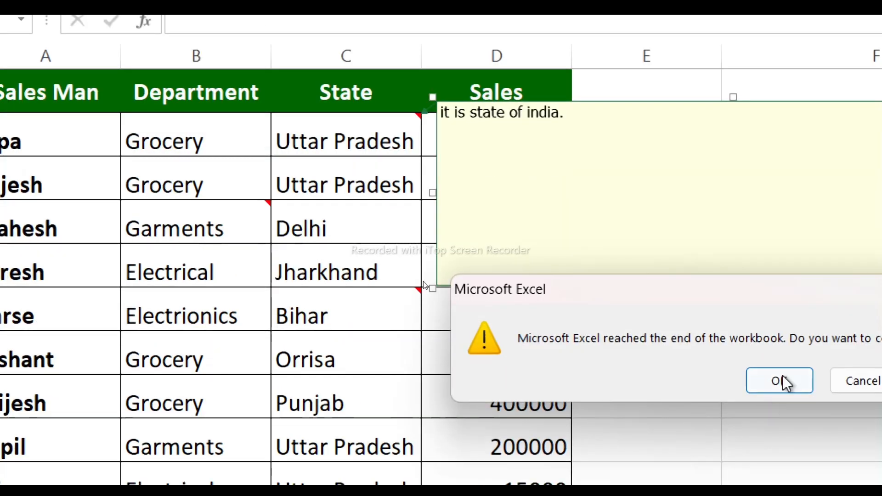
left_click(779, 380)
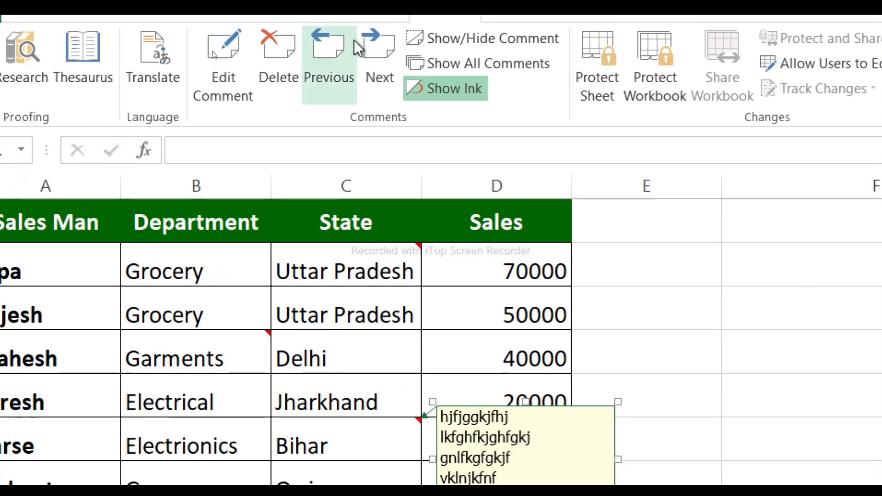
Step: Advance past the last comment, agreeing to continue, and step forward from C2's comment through B4's to C6's
left_click(382, 60)
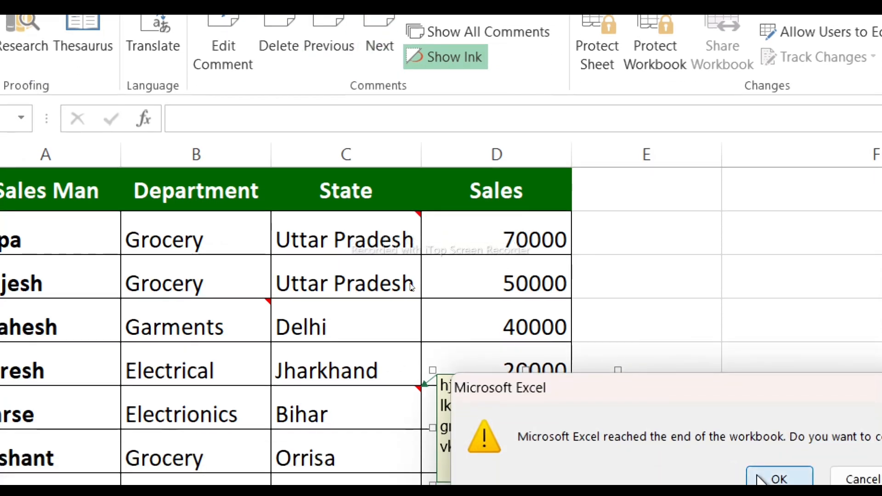
left_click(777, 477)
left_click(377, 228)
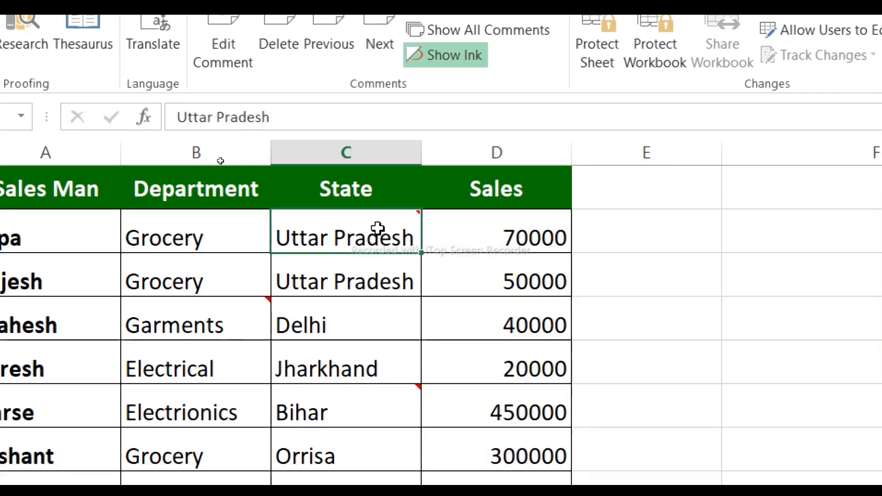
left_click(370, 24)
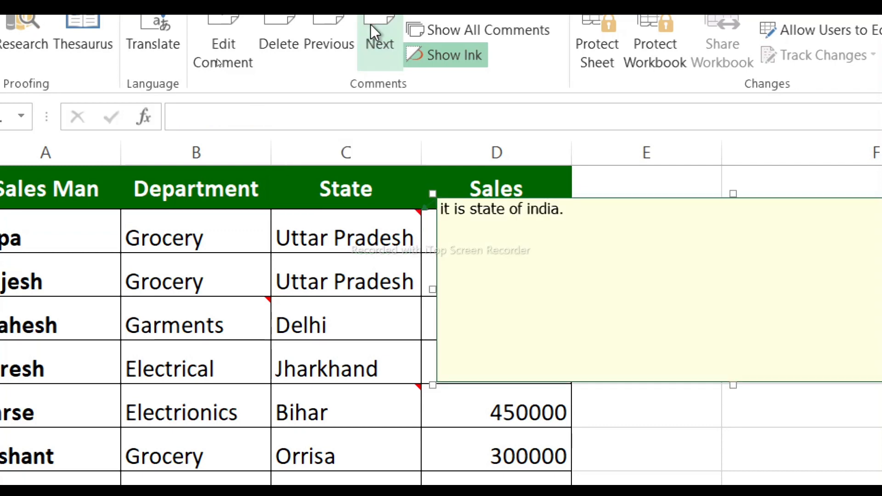
left_click(370, 24)
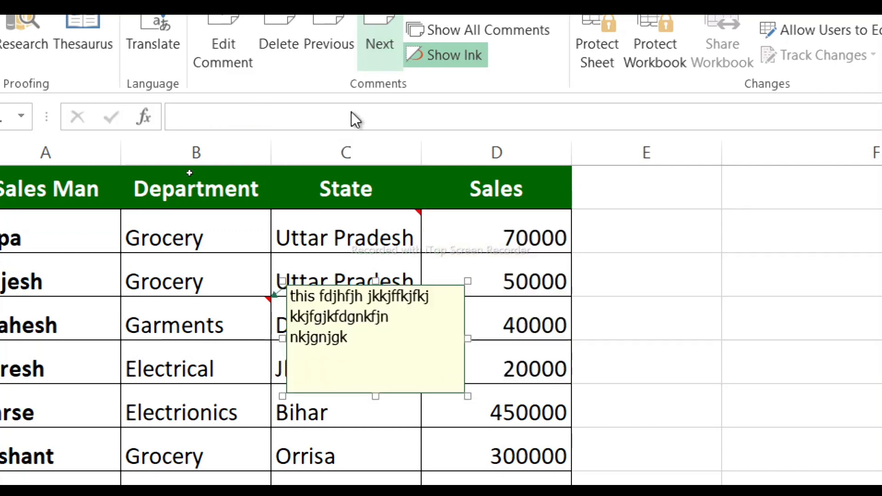
left_click(384, 21)
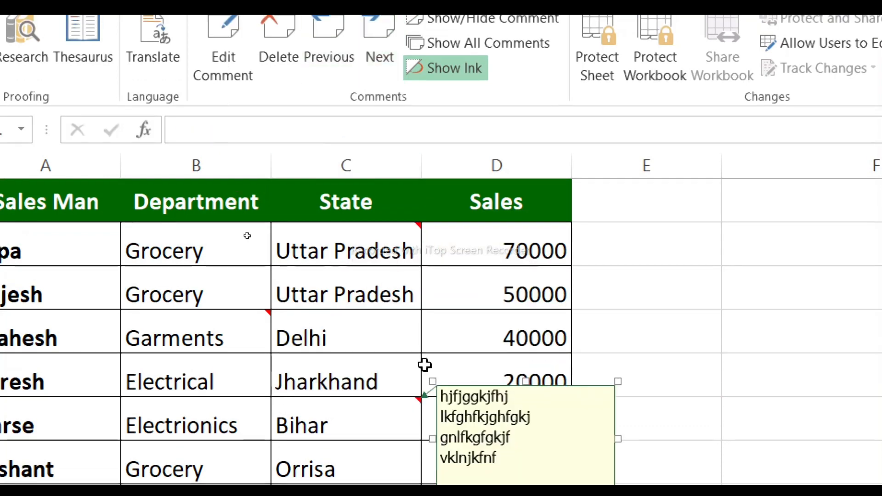
Step: Step back to the comment on "Uttar Pradesh" in C2 and delete it
left_click(336, 40)
left_click(335, 39)
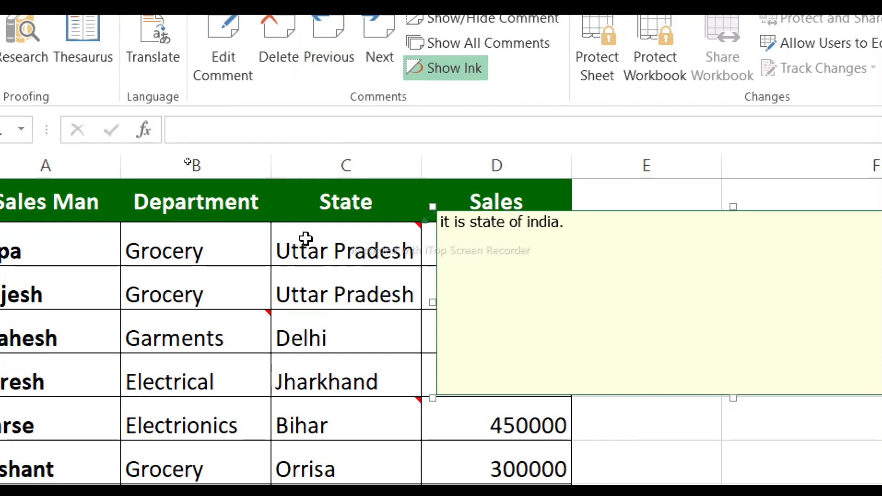
left_click(315, 247)
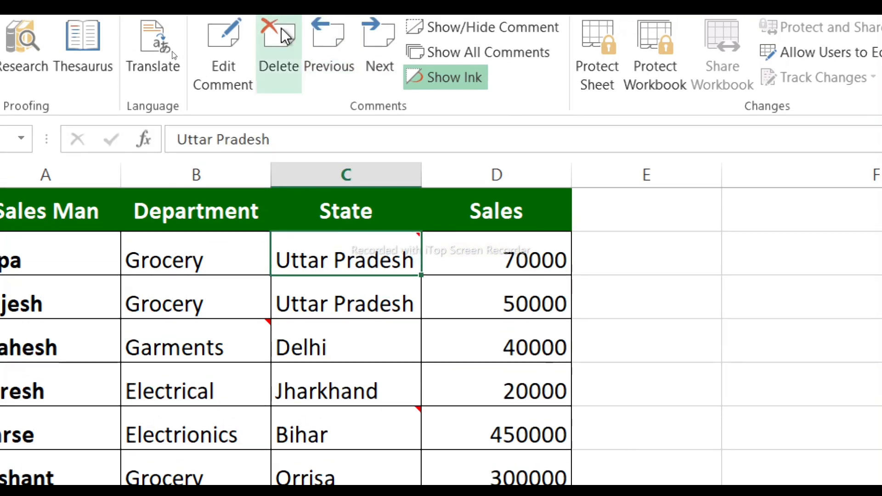
left_click(282, 33)
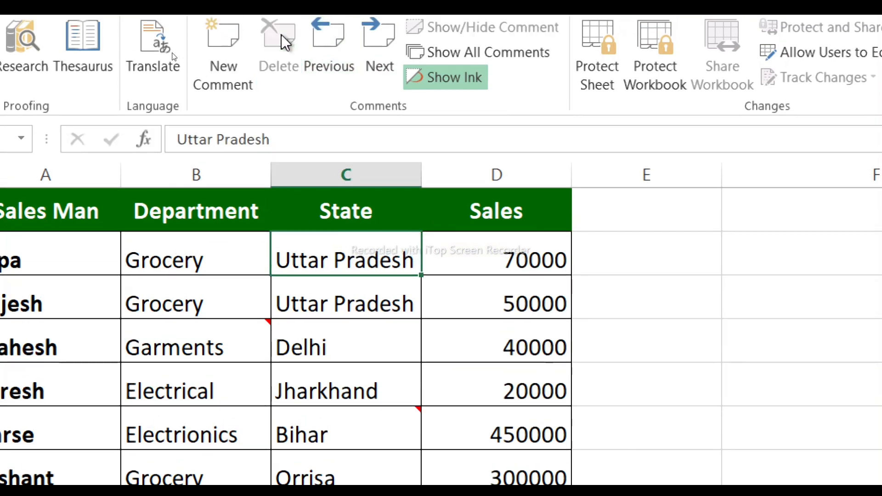
Step: Delete the comment on "Garments" in B4 and the comment on "Bihar" in C6
left_click(228, 346)
left_click(277, 55)
left_click(362, 367)
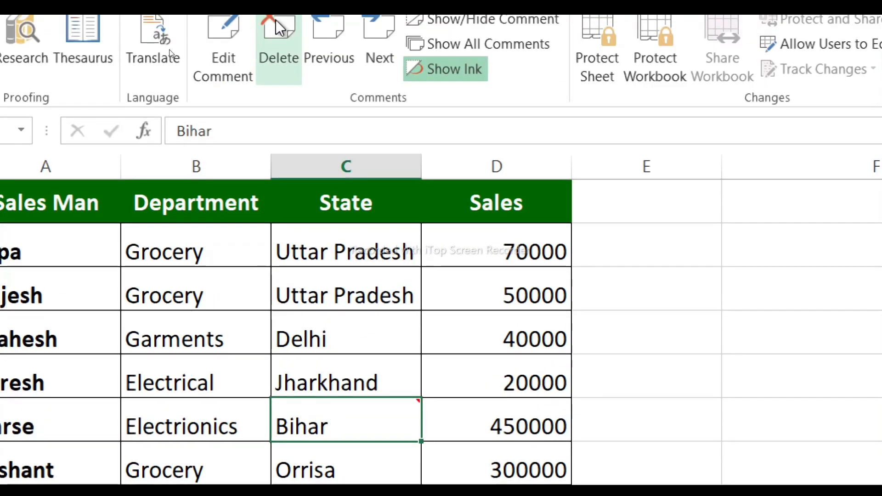
left_click(275, 20)
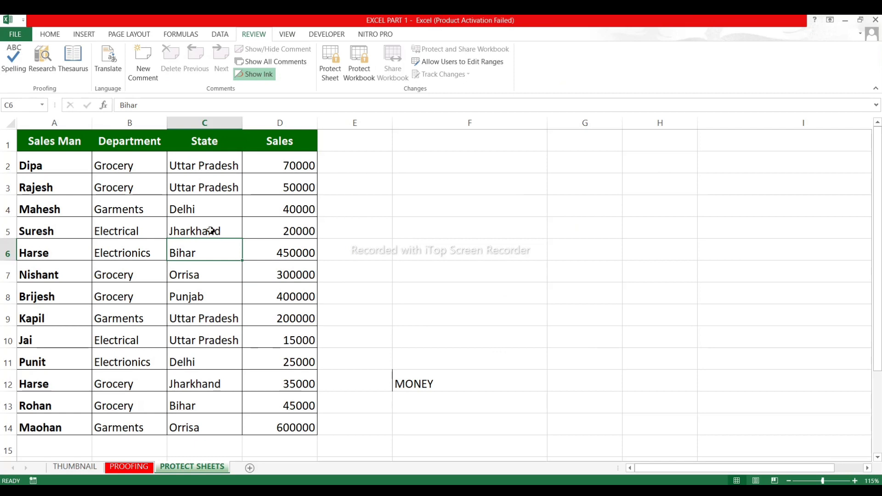
Step: Undo the last three comment deletions, restoring the comments on C6, B4 and C2
key("ctrl+z")
key("ctrl+z")
key("ctrl+z")
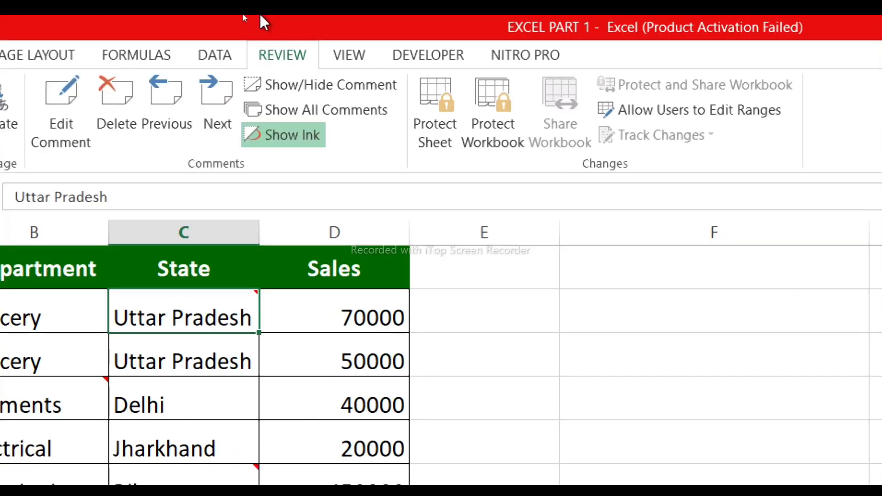
Step: Toggle the display of C2's comment on and off several times, leaving it shown on the sheet
left_click(321, 84)
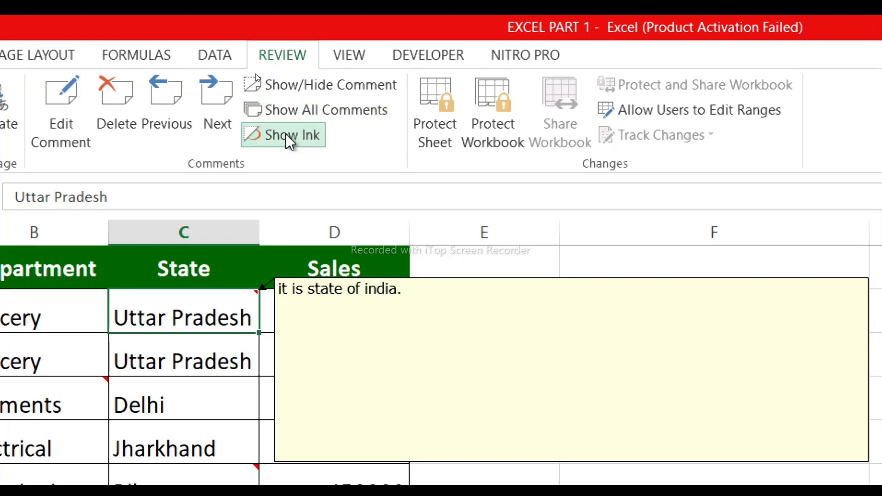
left_click(294, 89)
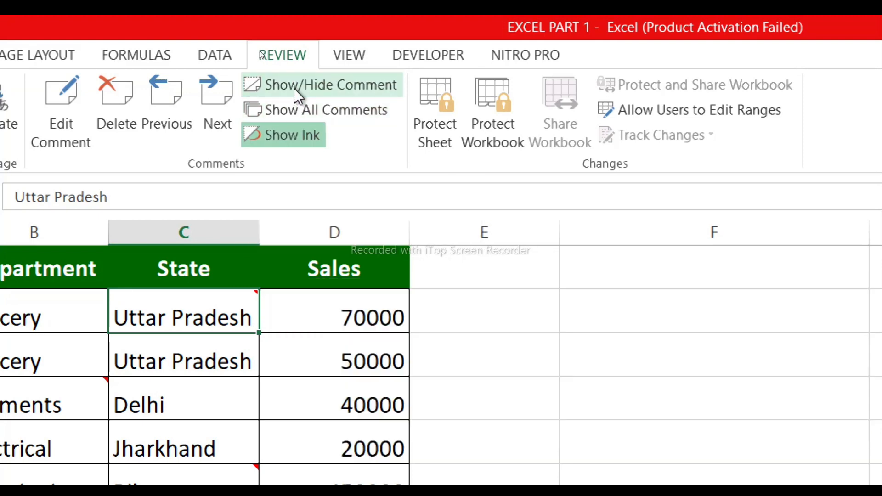
left_click(294, 88)
left_click(294, 88)
left_click(294, 88)
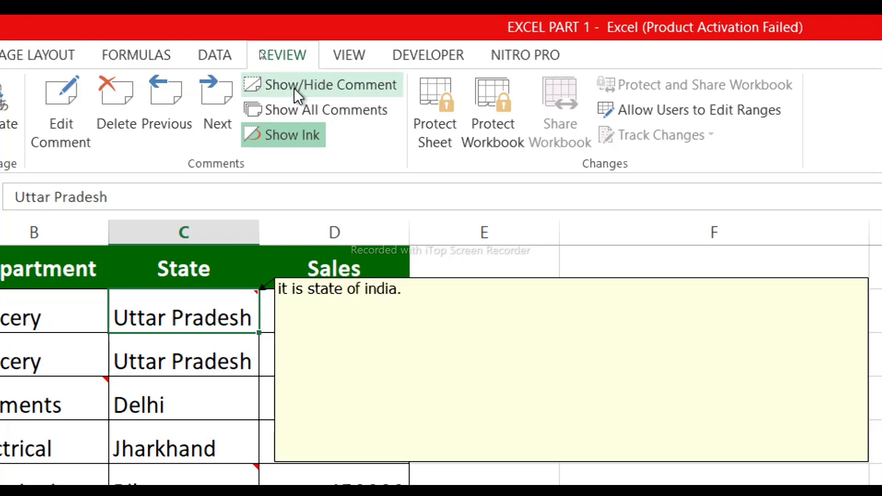
Step: Display the comments of B4 and C6 permanently on the sheet as well
left_click(89, 393)
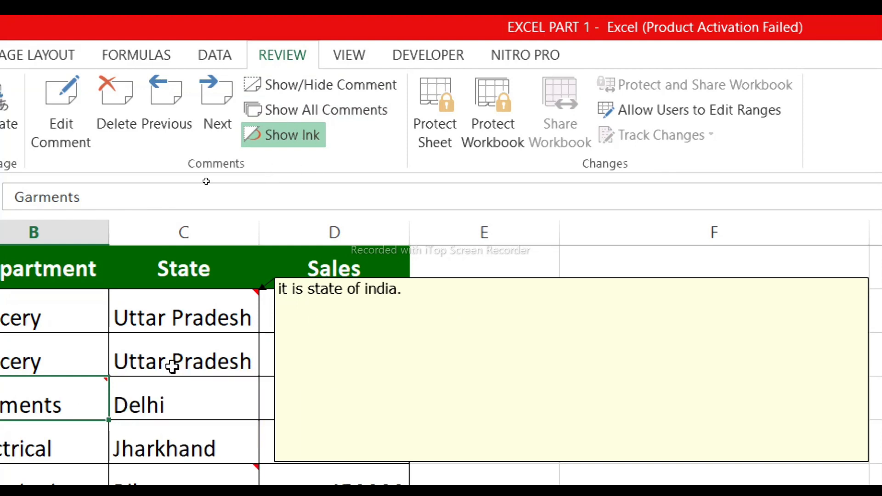
left_click(291, 85)
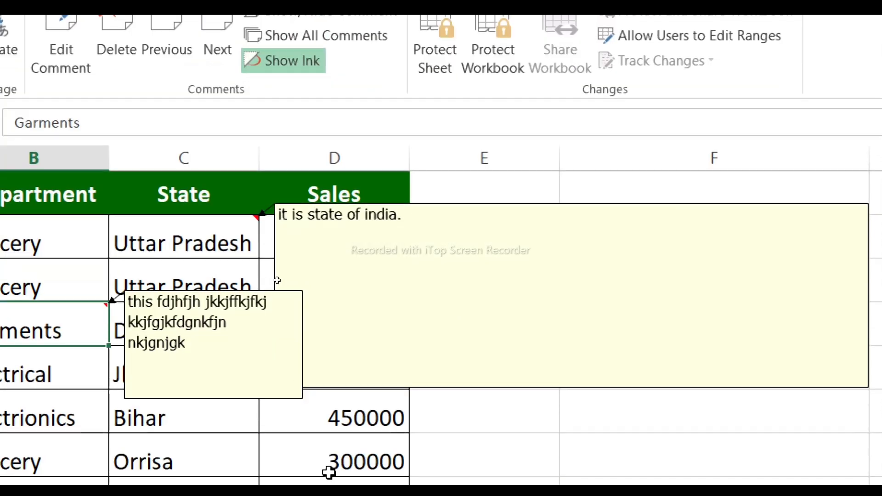
left_click(175, 440)
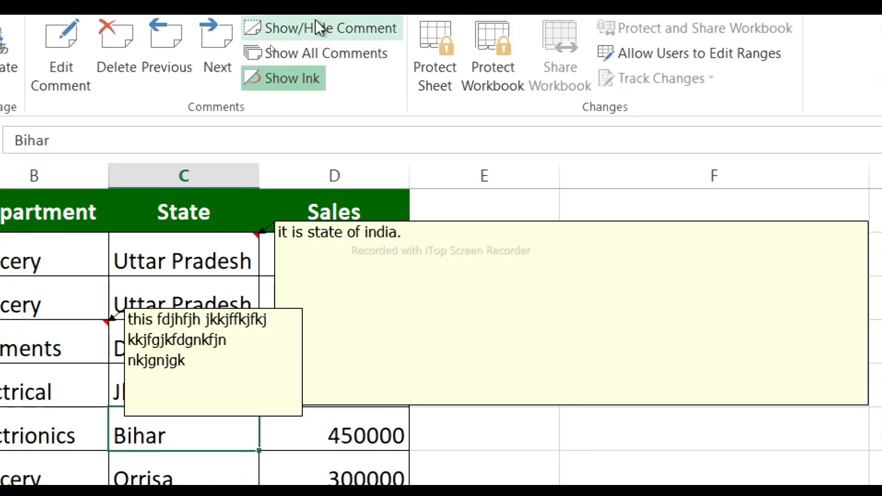
left_click(317, 26)
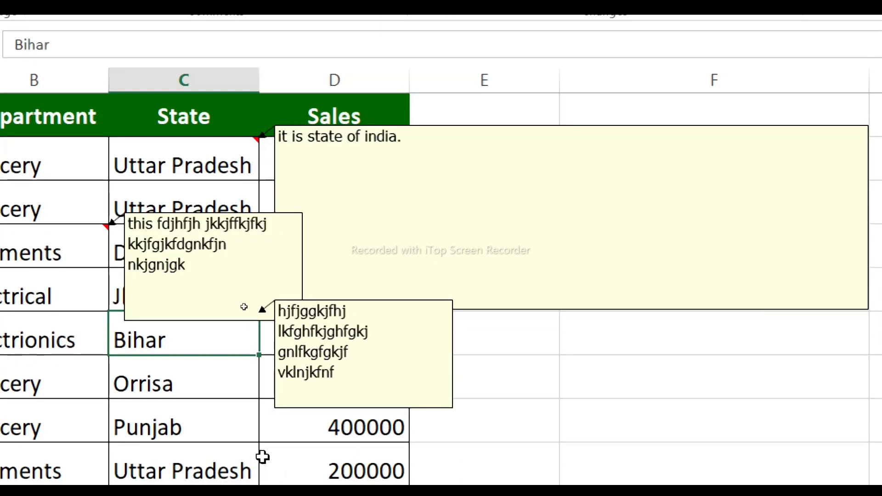
Step: Undo repeatedly to take back the comment texts and remove the comments from C6, B4 and C2
key("ctrl+z")
key("ctrl+z")
key("ctrl+z")
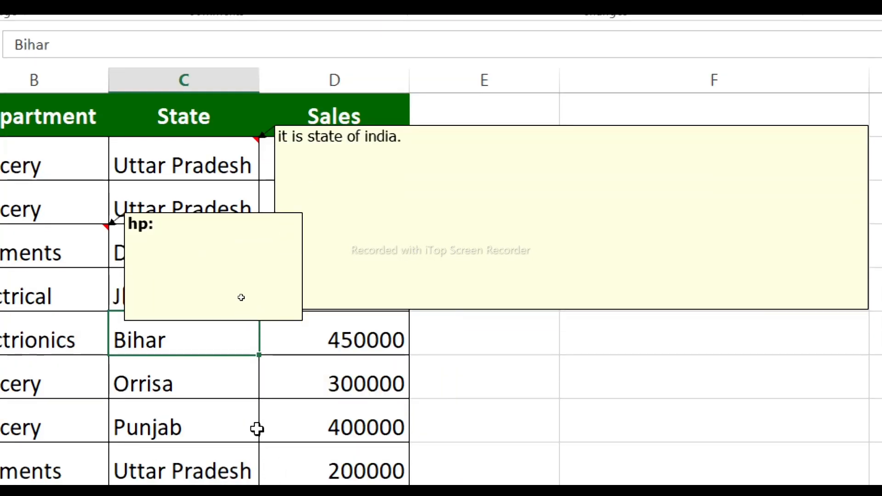
key("ctrl+z")
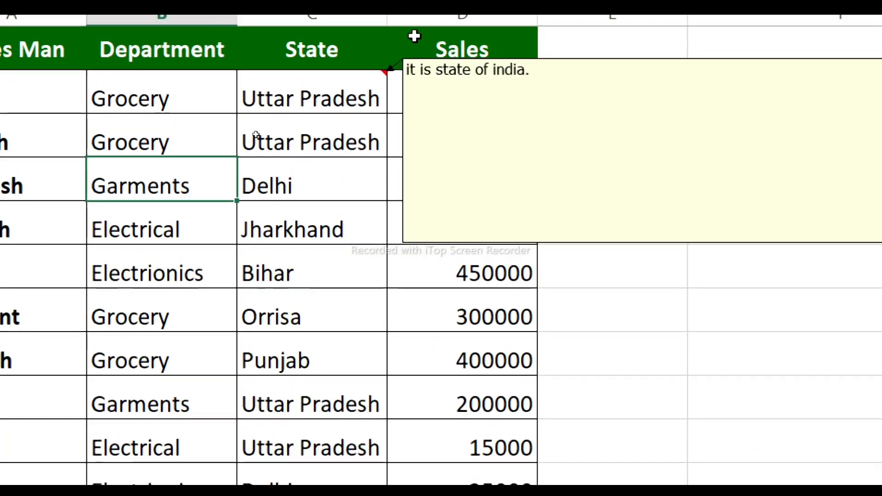
key("ctrl+z")
key("ctrl+z")
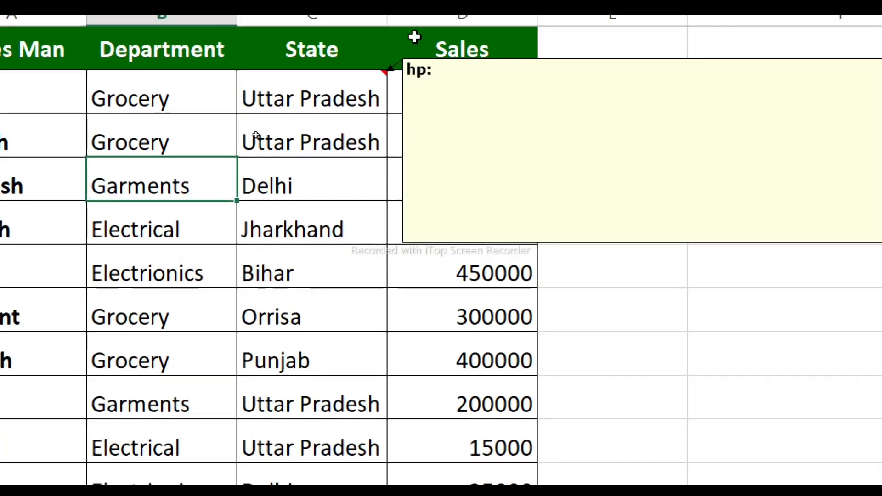
key("ctrl+z")
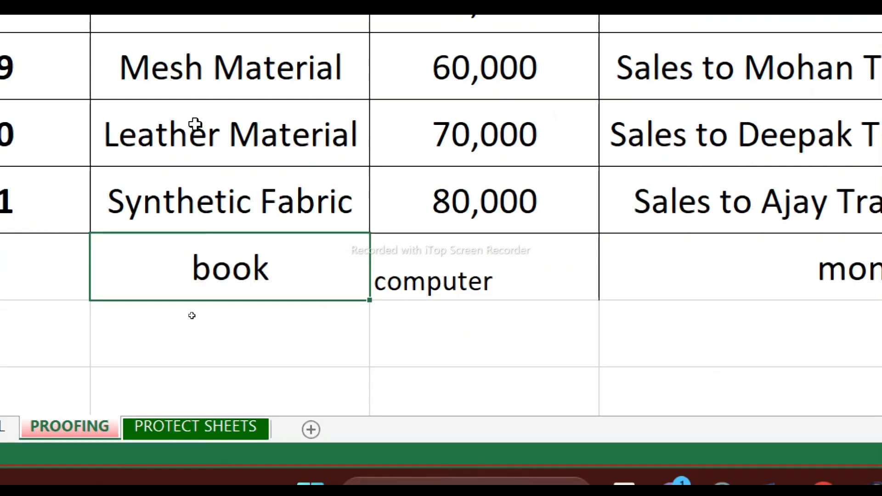
Step: Switch between the PROOFING and PROTECT SHEETS worksheets, ending on PROTECT SHEETS
scroll(213, 228, "up", 1)
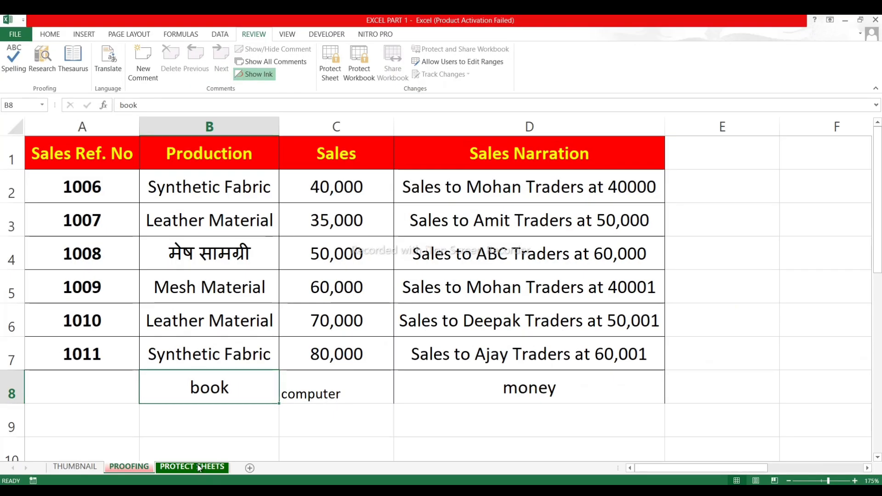
left_click(198, 468)
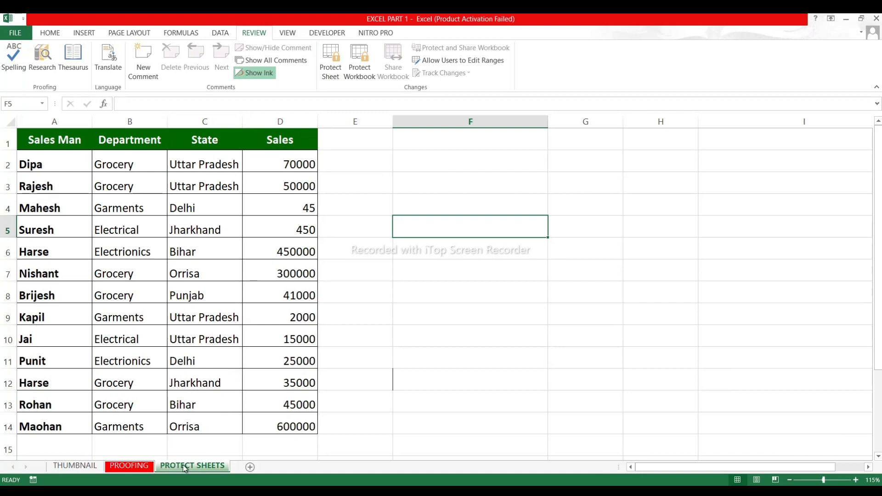
left_click(123, 467)
left_click(181, 467)
left_click(140, 465)
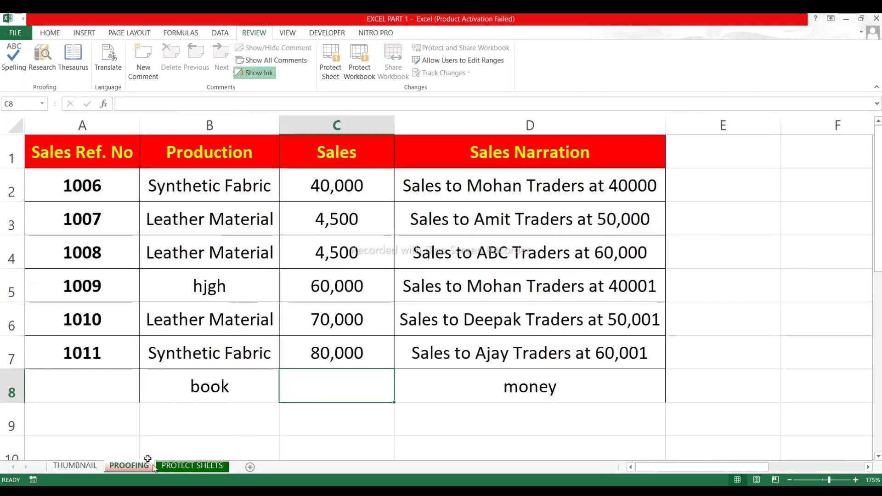
left_click(191, 466)
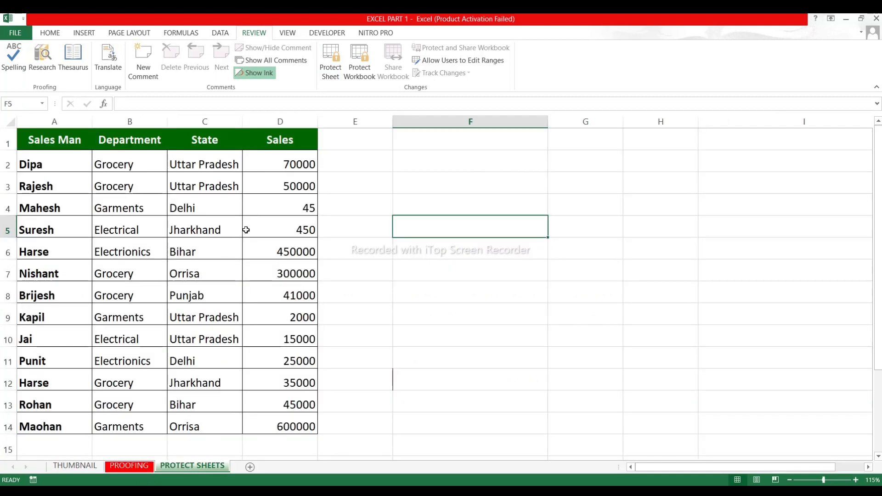
Step: Protect the PROTECT SHEETS worksheet with a password, allowing only selection of locked and unlocked cells, and re-enter the password
left_click(330, 61)
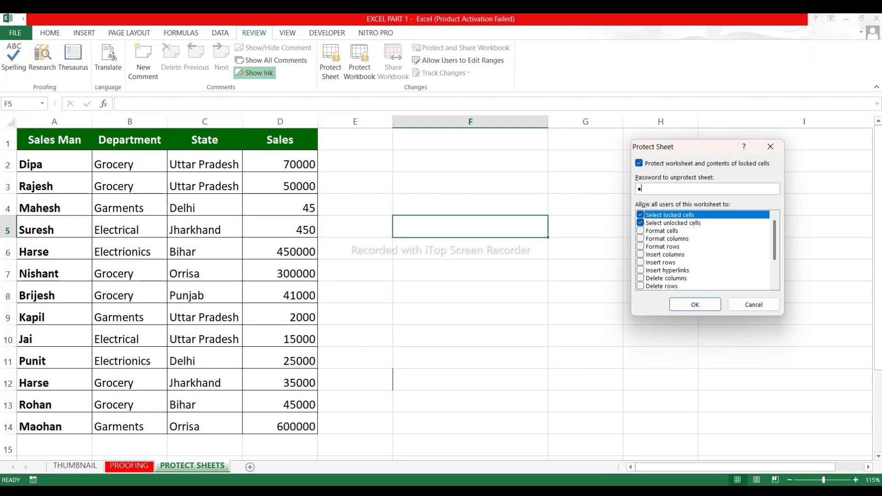
left_click(693, 305)
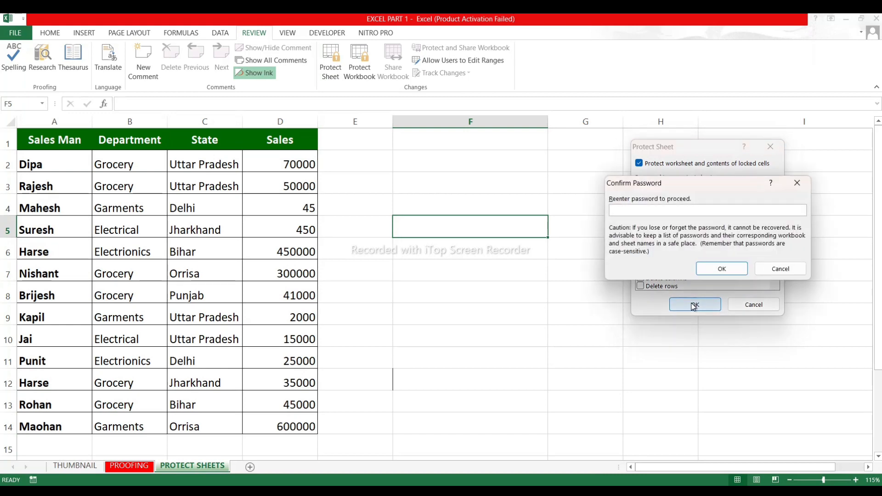
left_click(729, 270)
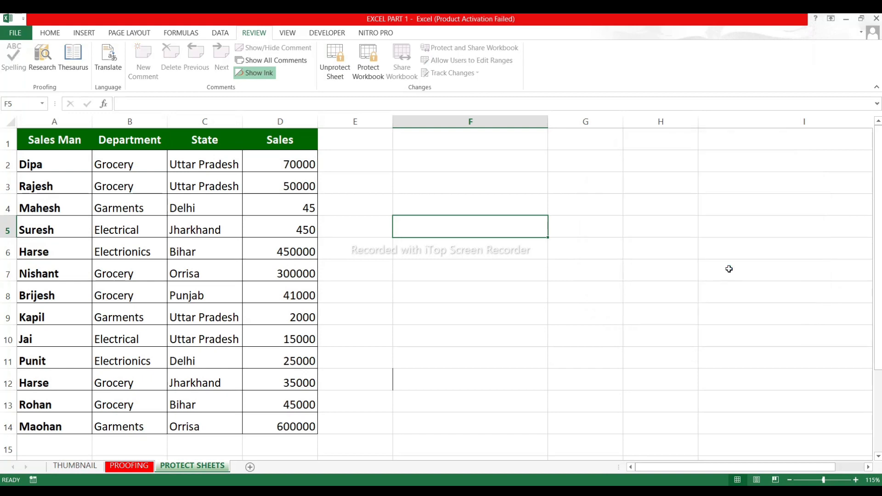
Step: Try to edit cells D3, D7 and B6 on the protected sheet, dismissing each warning
left_click(301, 196)
left_click(301, 188)
double_click(301, 189)
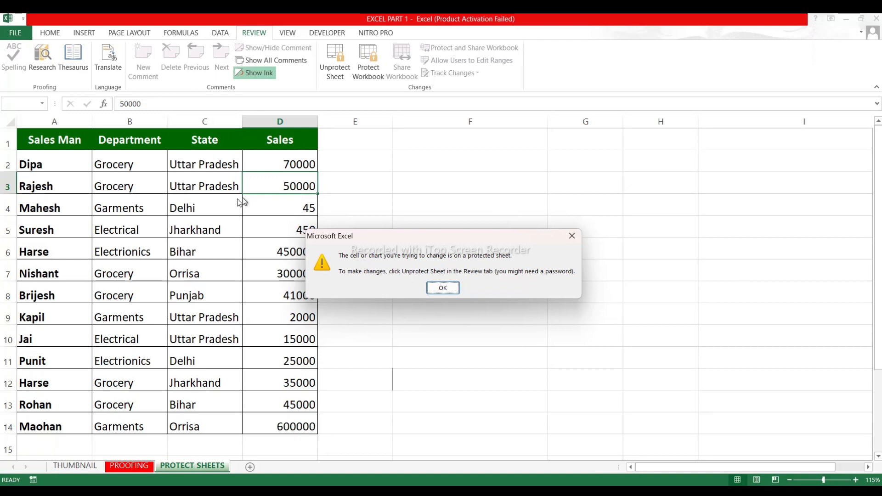
left_click(444, 288)
left_click(264, 278)
double_click(264, 281)
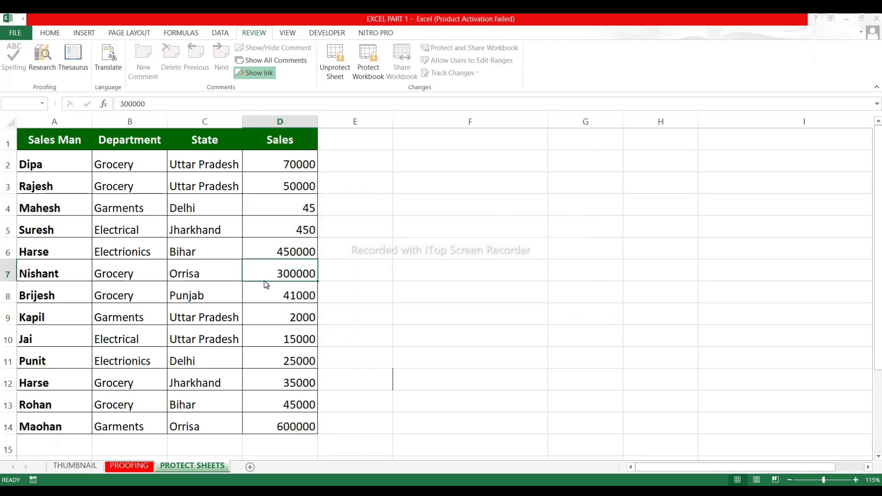
left_click(434, 292)
left_click(123, 250)
double_click(124, 250)
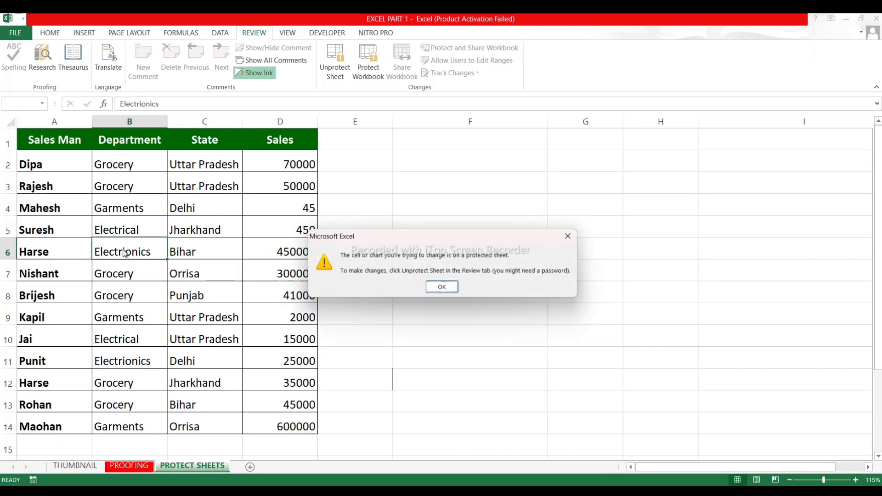
left_click(451, 289)
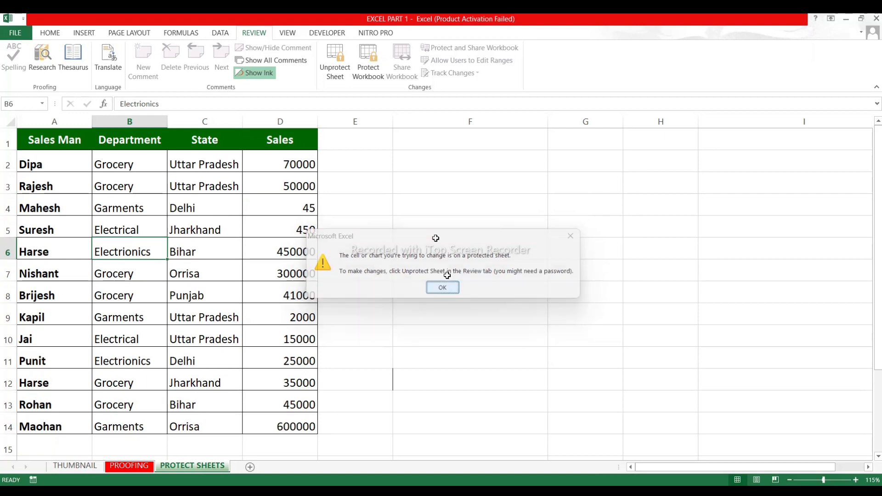
Step: Unprotect the worksheet by entering the sheet password
left_click(337, 72)
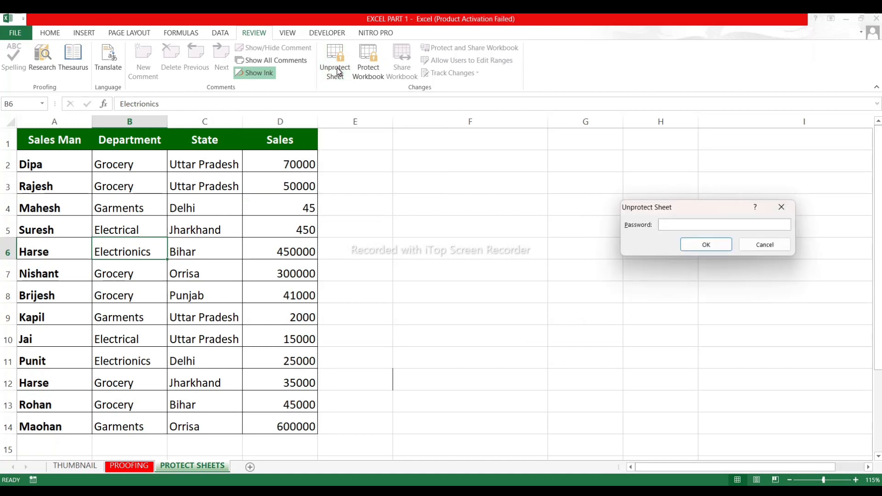
type("1")
left_click(683, 246)
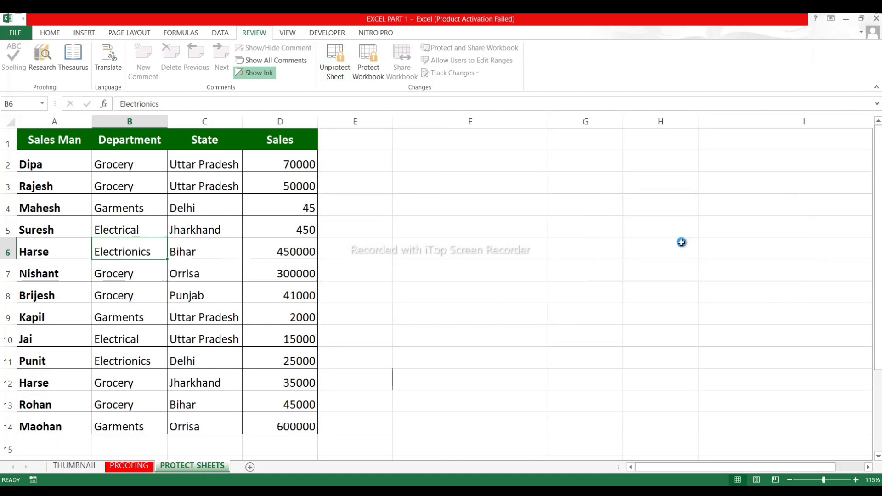
Step: Set the sales value in D4 to 45872 and the one in D5 to 145200
left_click(308, 207)
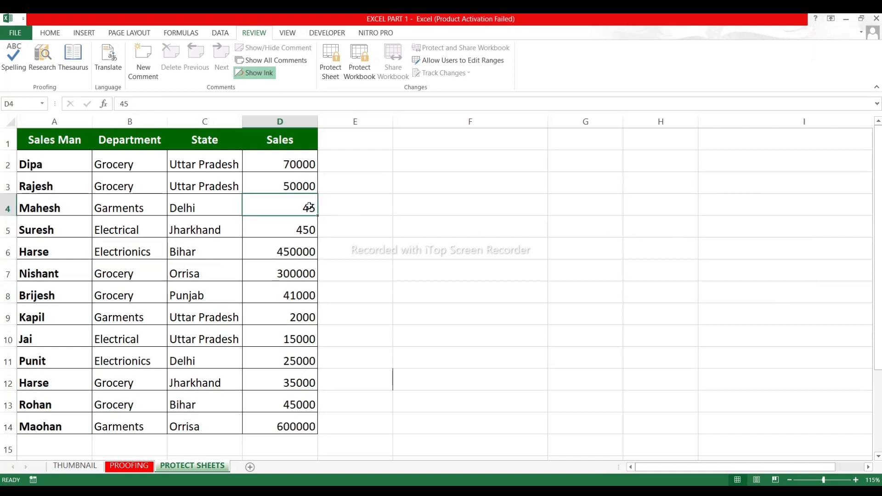
type("45872")
key("Return")
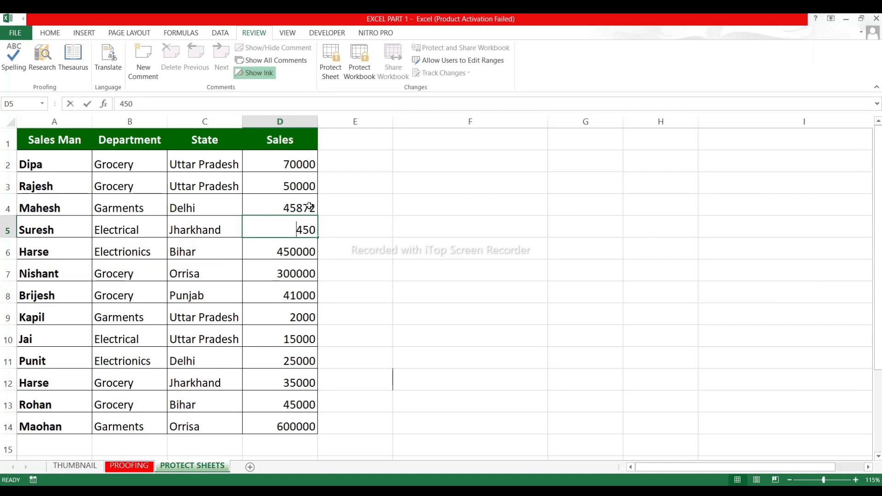
type("145200")
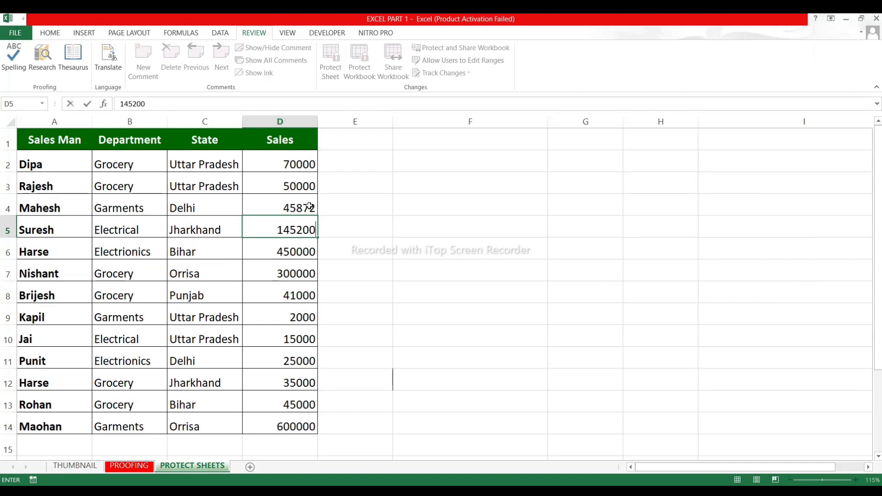
key("Return")
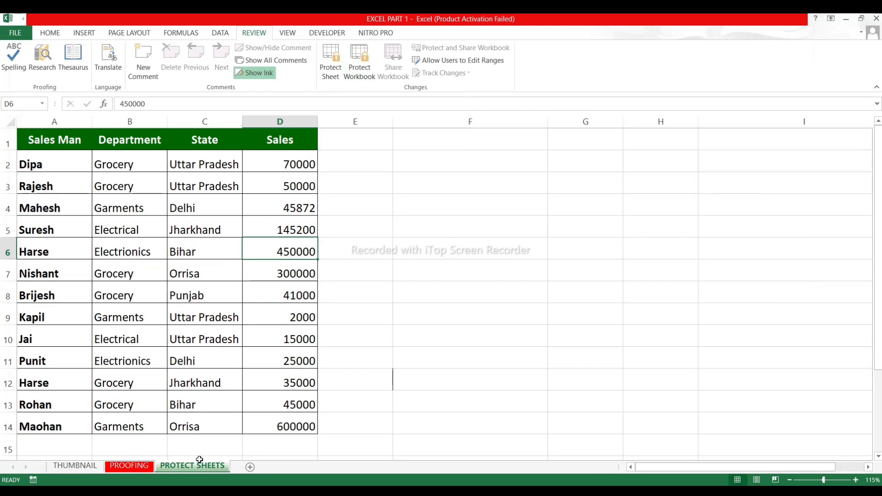
Step: Look through the PROOFING and PROTECT SHEETS worksheets in turn, returning to PROTECT SHEETS
left_click(130, 465)
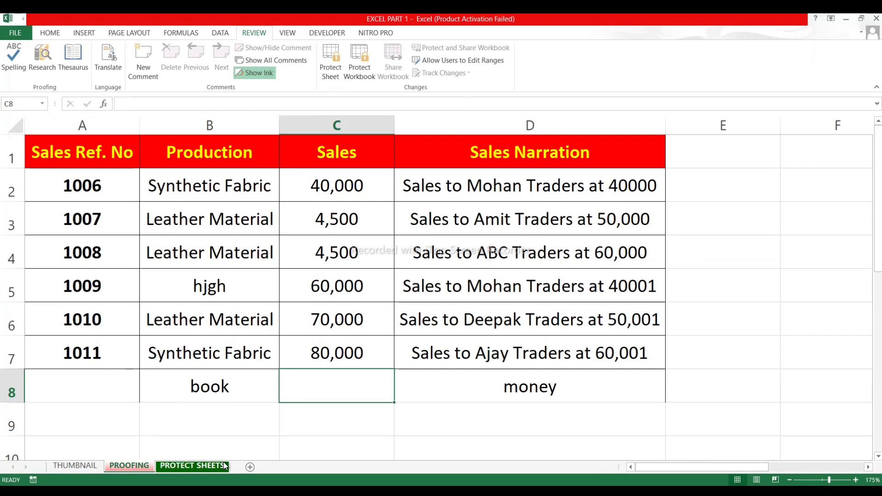
left_click(192, 464)
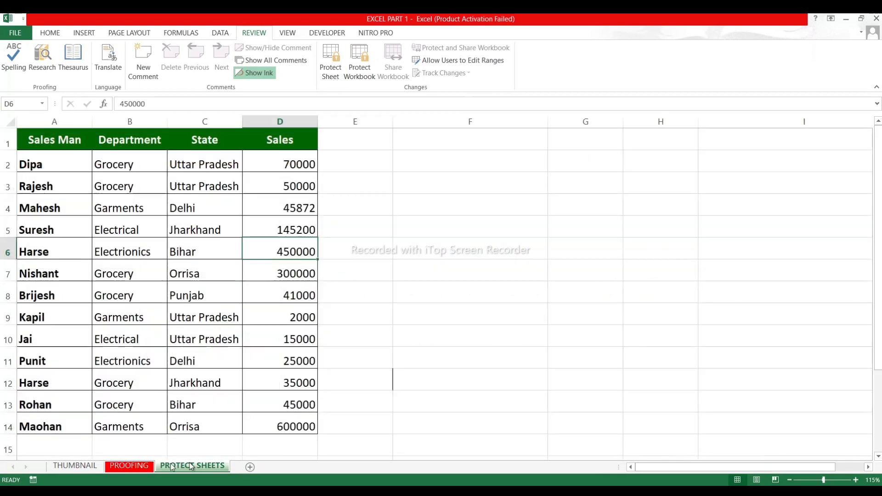
left_click(133, 466)
left_click(184, 465)
left_click(131, 465)
left_click(180, 466)
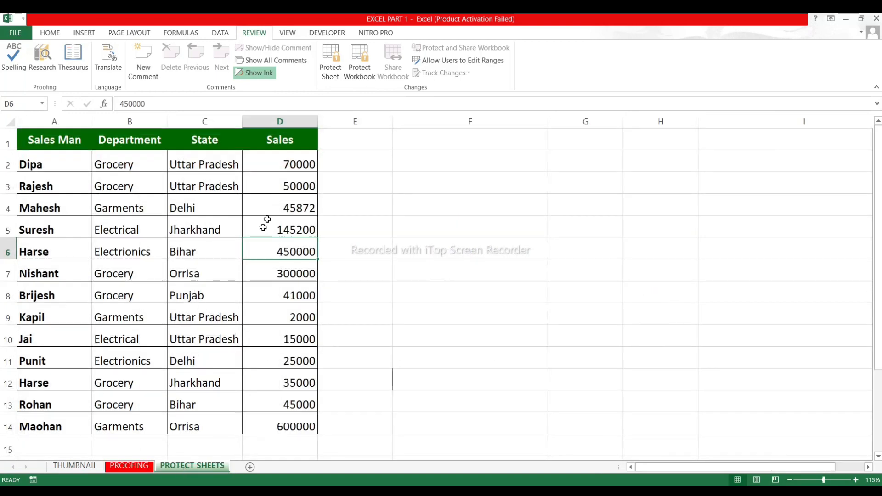
Step: Protect the workbook structure by entering and confirming a workbook password, and check which sheet commands PROTECT SHEETS offers
left_click(359, 60)
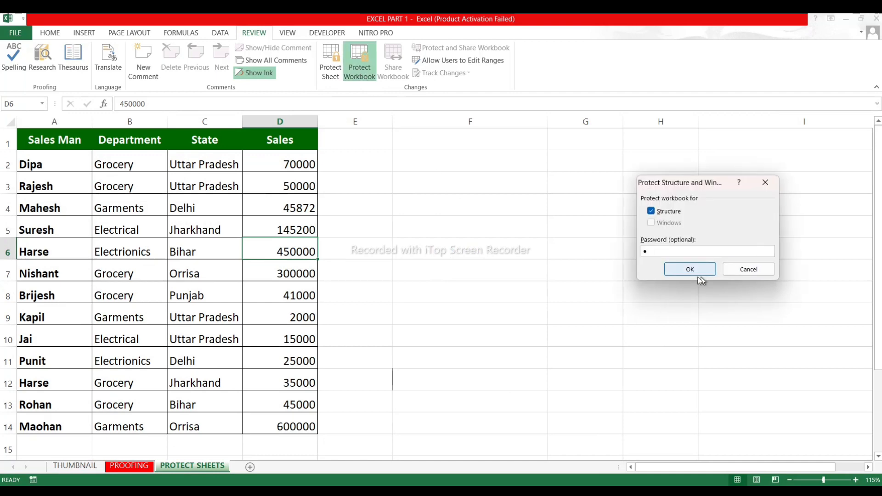
left_click(681, 273)
type("1")
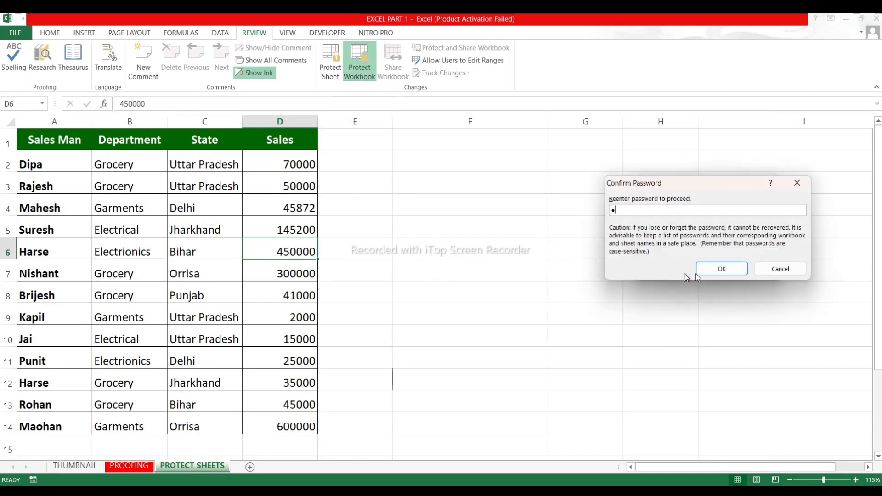
left_click(723, 271)
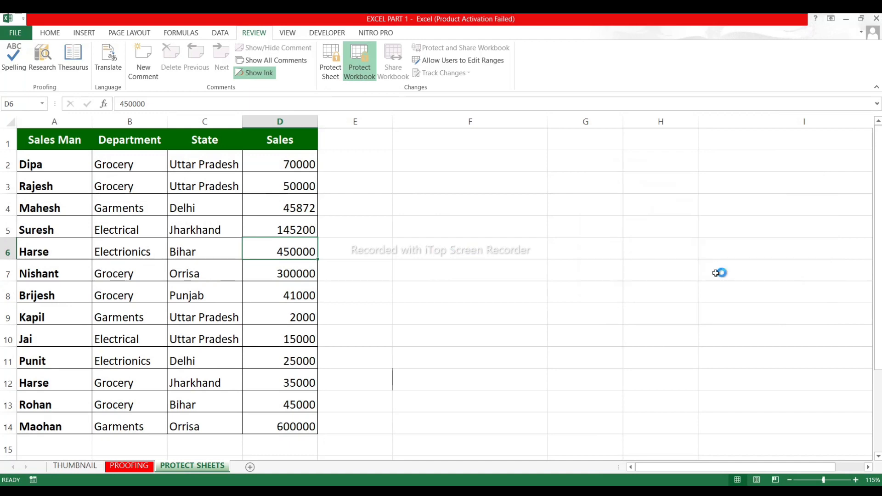
right_click(192, 468)
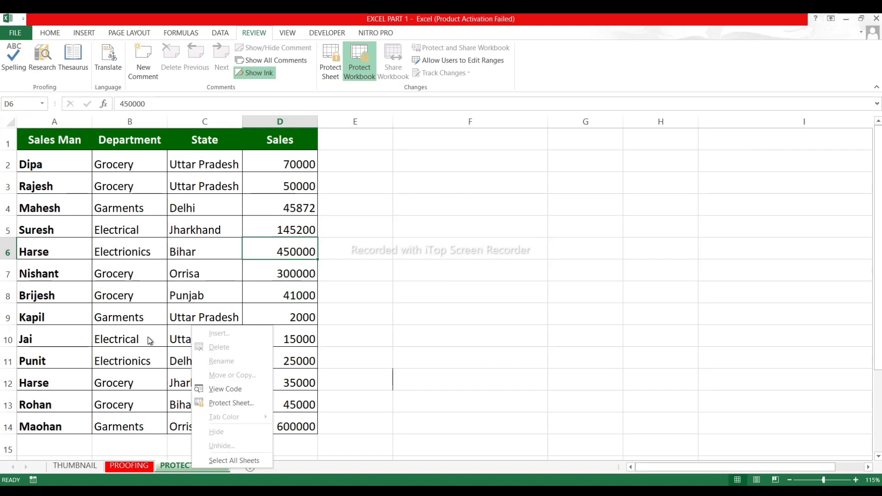
left_click(335, 319)
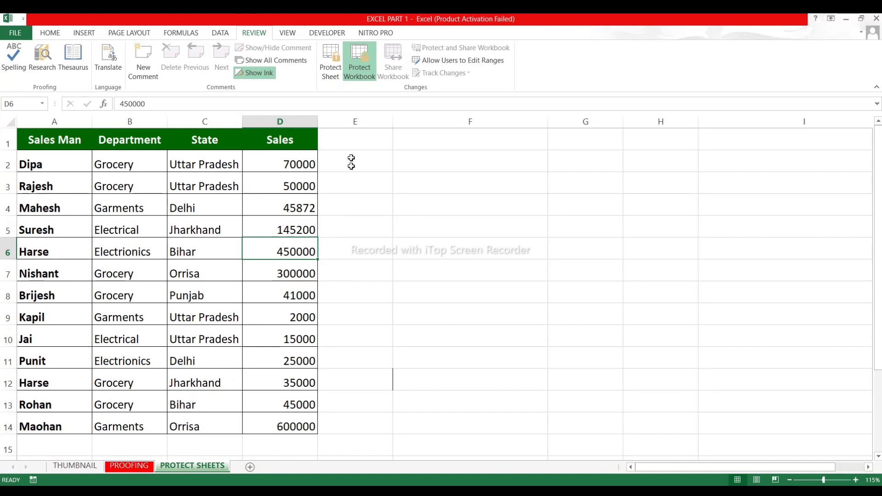
Step: Unprotect the workbook by entering its password, and check the sheet commands for PROTECT SHEETS again
left_click(363, 76)
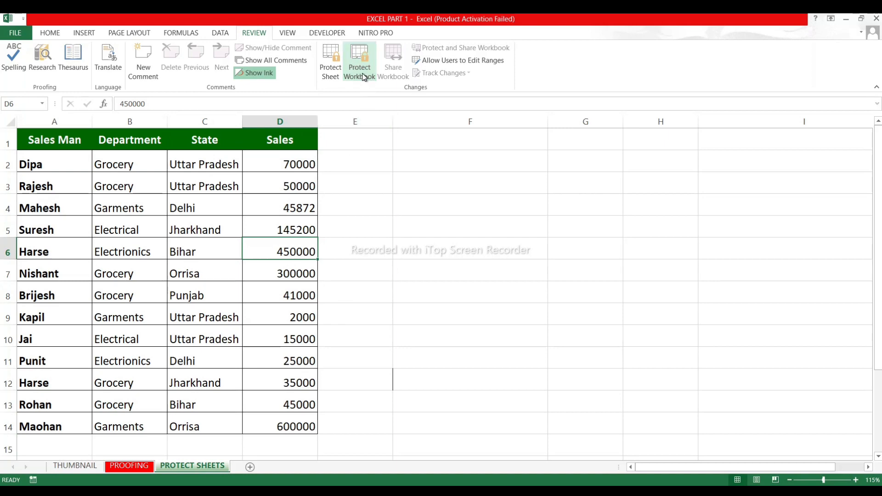
type("1")
left_click(719, 248)
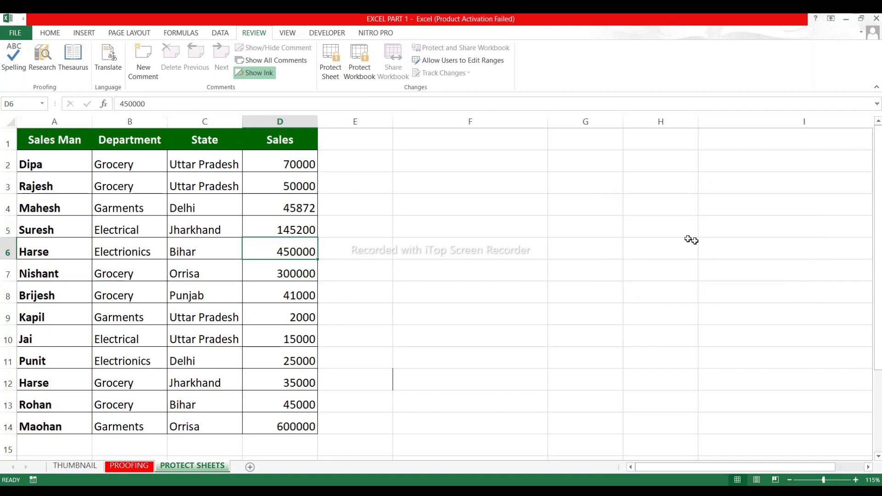
right_click(192, 471)
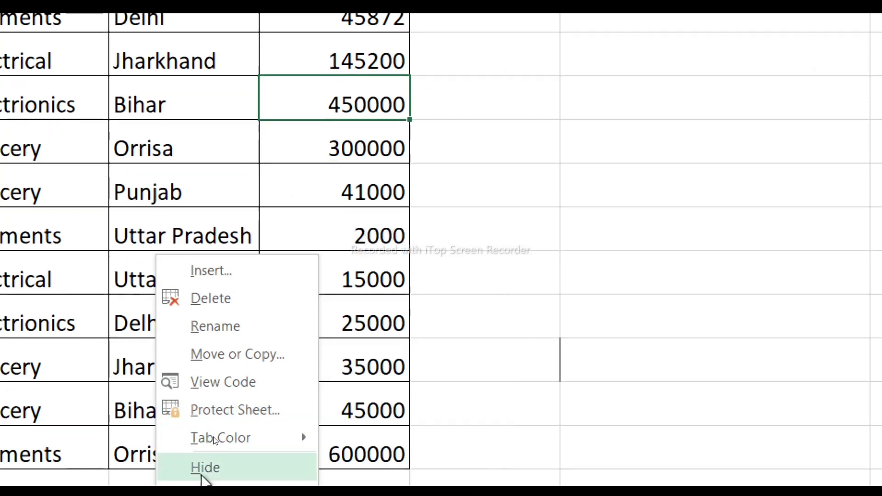
key("Escape")
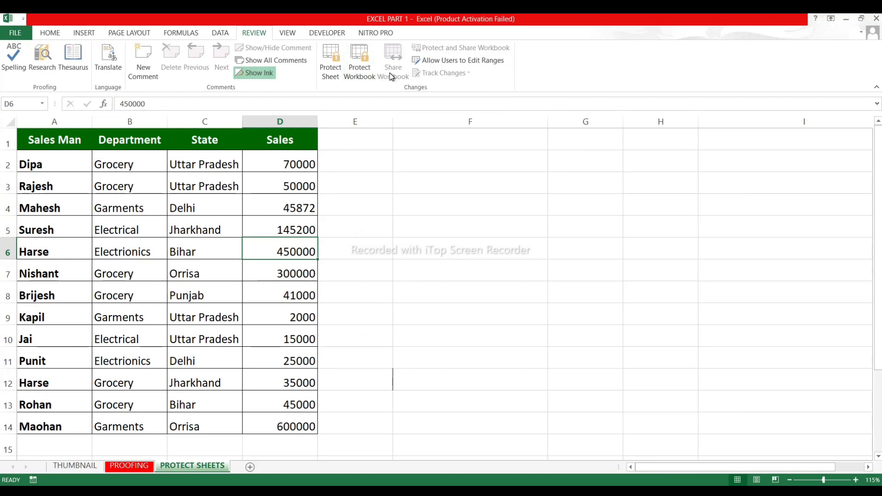
left_click(56, 142)
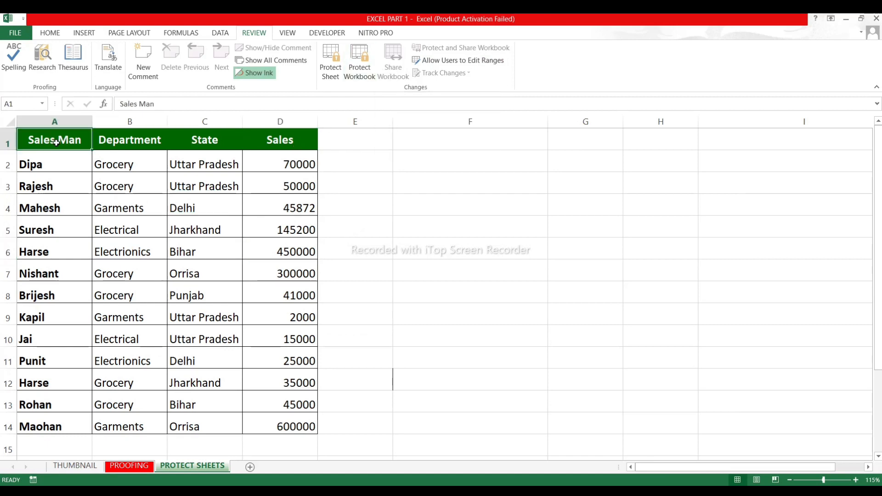
left_click_drag(52, 143, 306, 421)
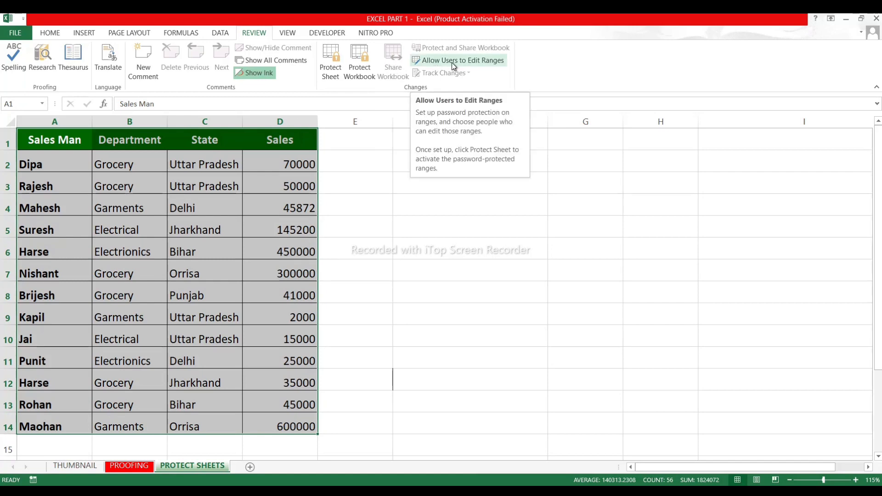
left_click(355, 158)
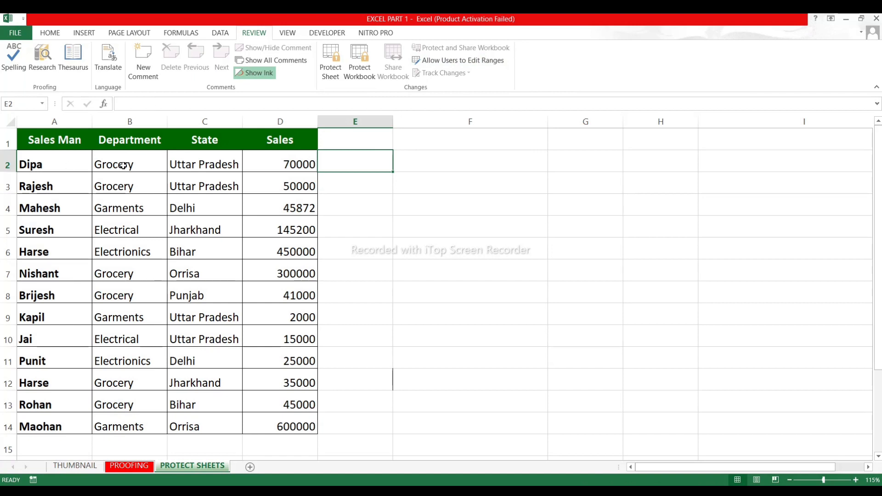
left_click_drag(70, 166, 284, 415)
left_click(380, 197)
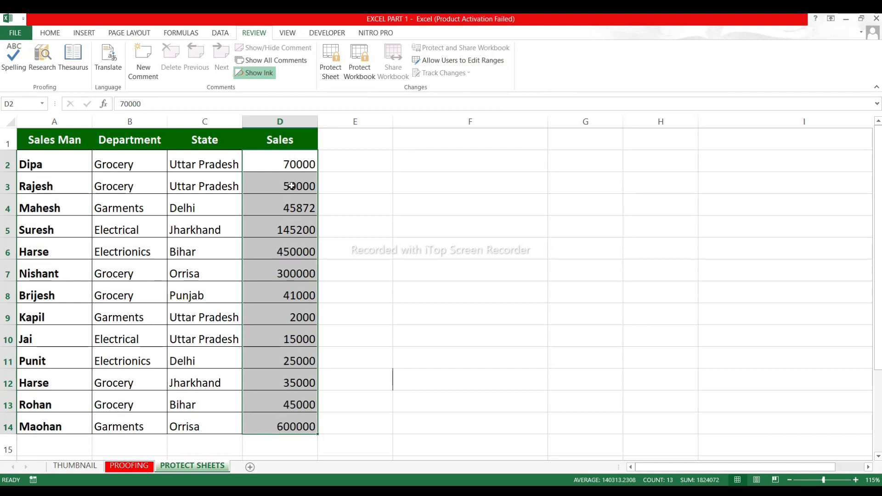
Step: Try to define a new user-editable range for the sales cells D2:D14, cancelling the range definition
left_click(338, 174)
left_click_drag(286, 159, 286, 434)
left_click(439, 62)
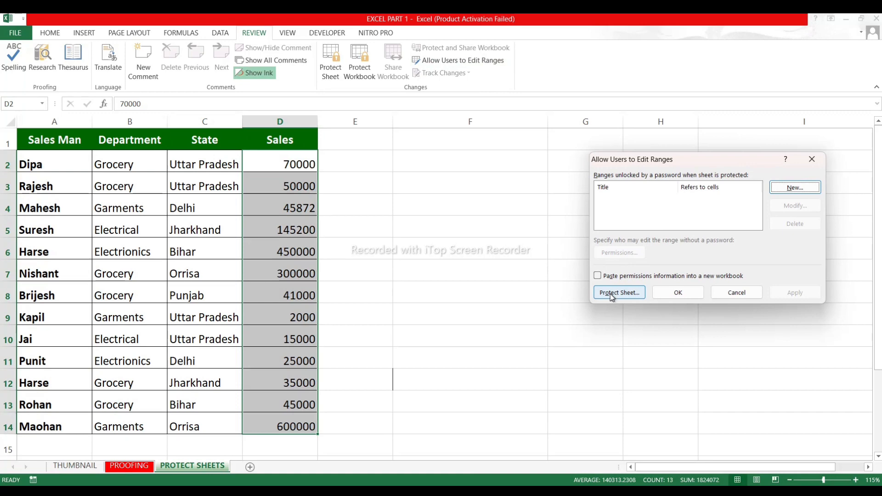
left_click(781, 187)
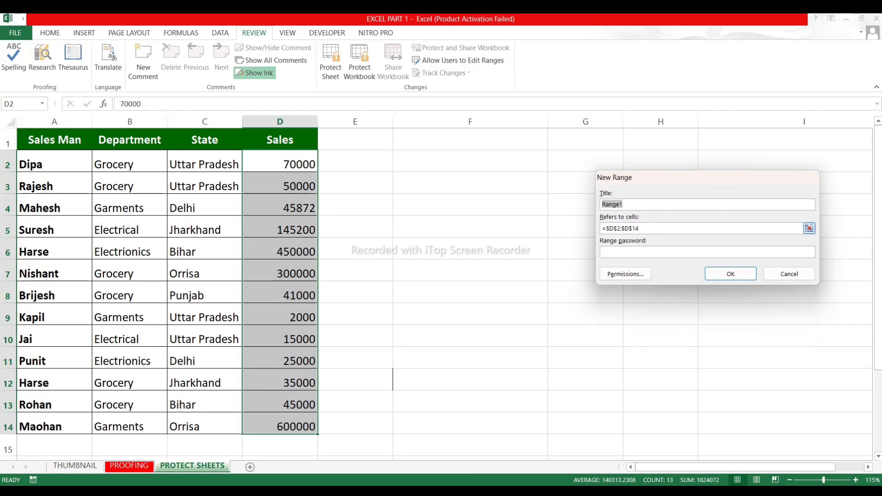
left_click(707, 252)
left_click(775, 272)
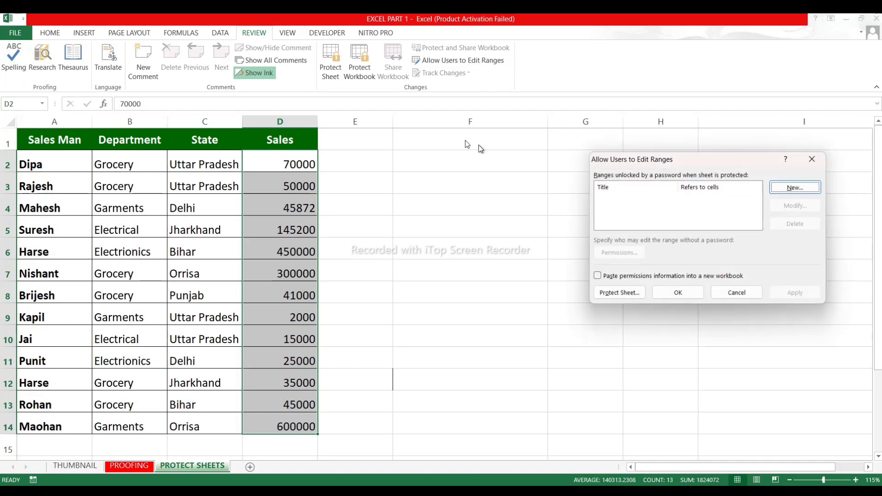
Step: Protect the PROTECT SHEETS worksheet by entering and confirming a sheet password, keeping selection of locked and unlocked cells allowed
left_click(619, 292)
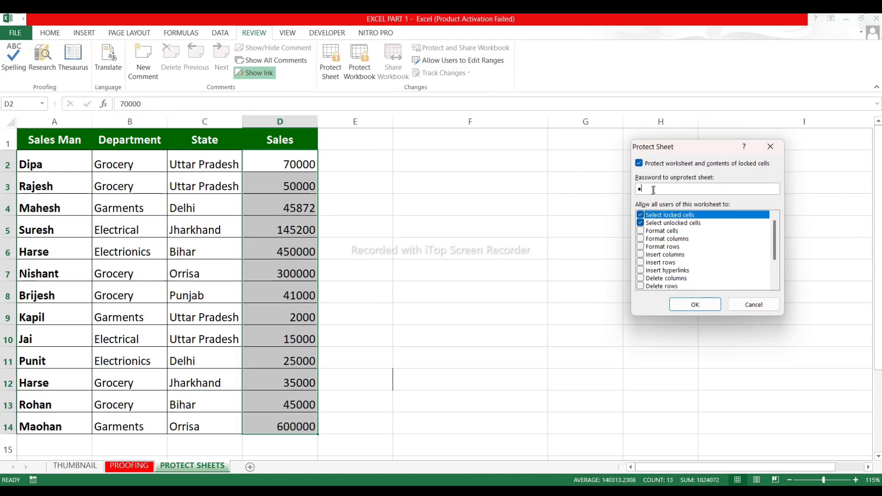
left_click(676, 301)
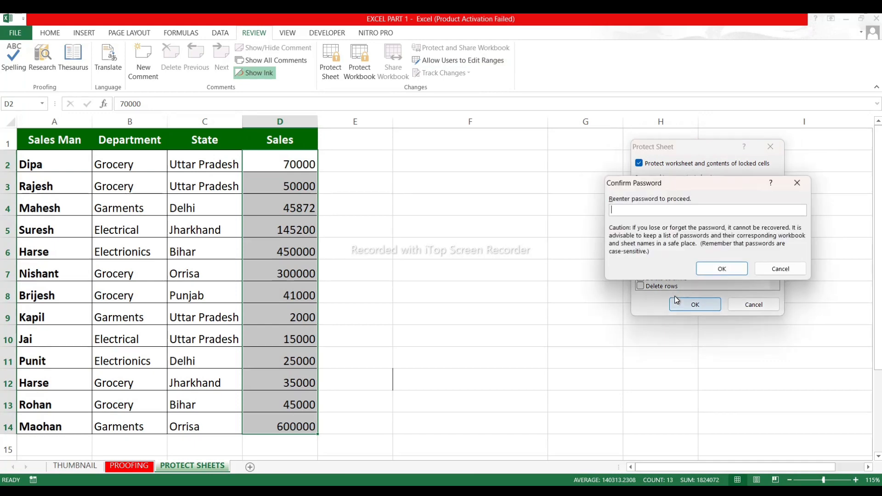
left_click(719, 269)
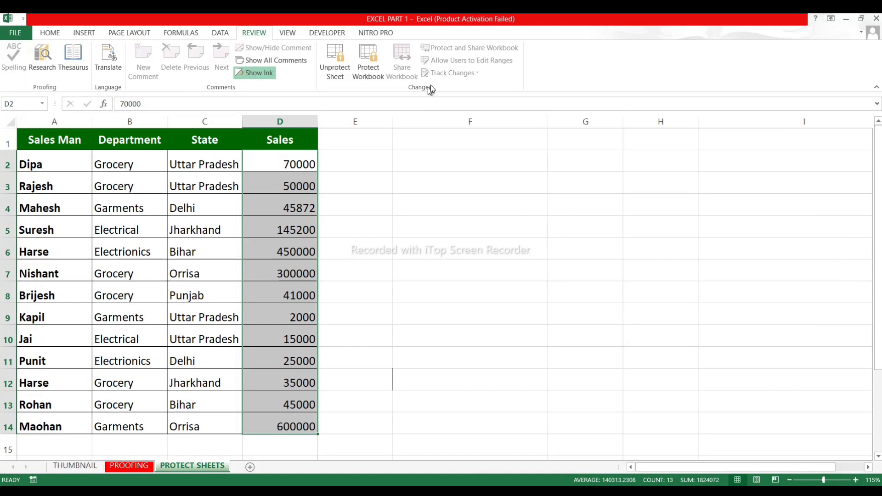
Step: Try to edit the sales value in D5 on the protected sheet and dismiss the warning
left_click_drag(299, 188, 300, 207)
left_click(300, 188)
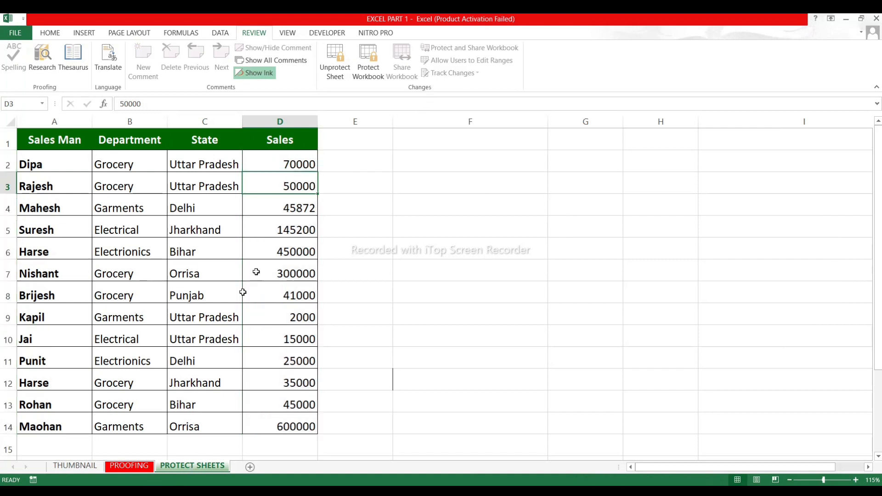
left_click(291, 167)
left_click(364, 164)
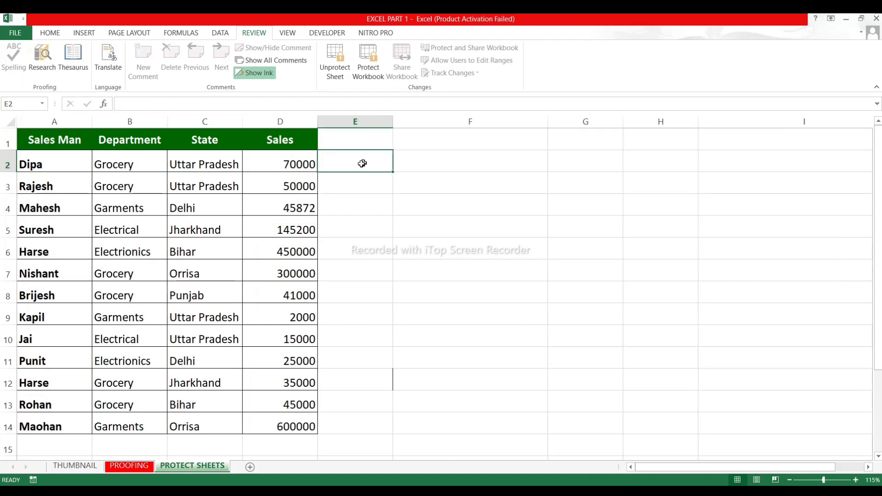
left_click(290, 227)
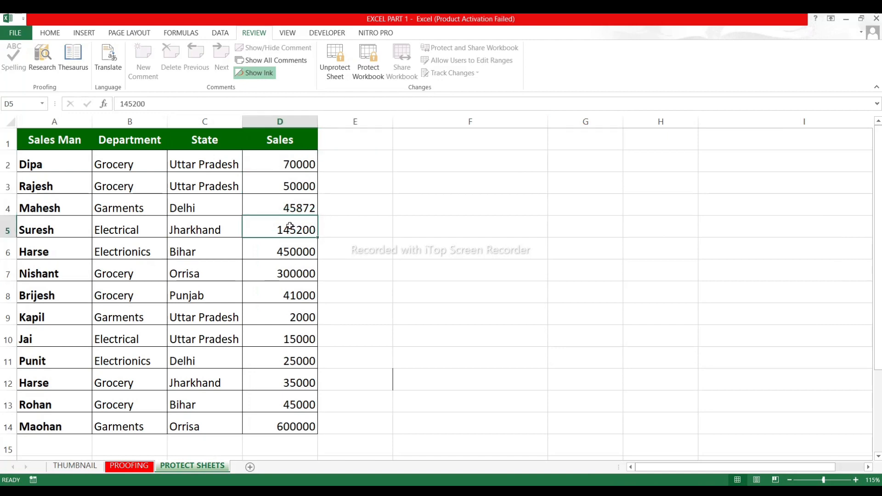
double_click(291, 228)
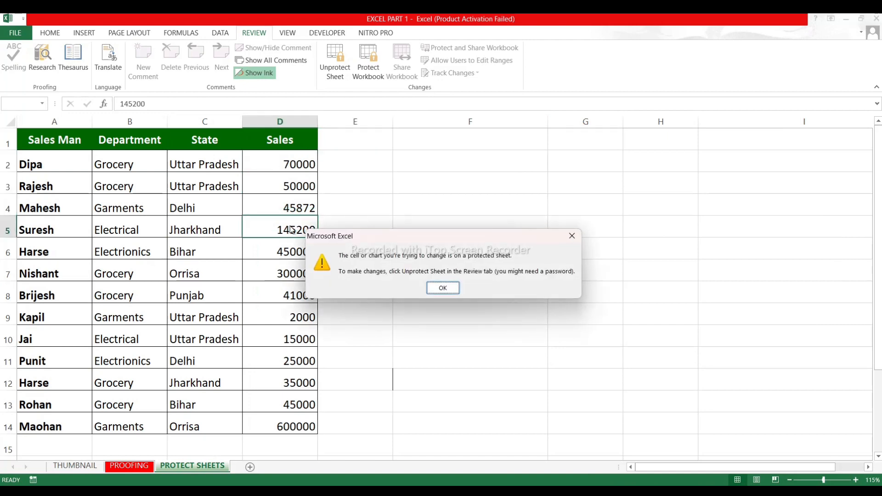
left_click(572, 236)
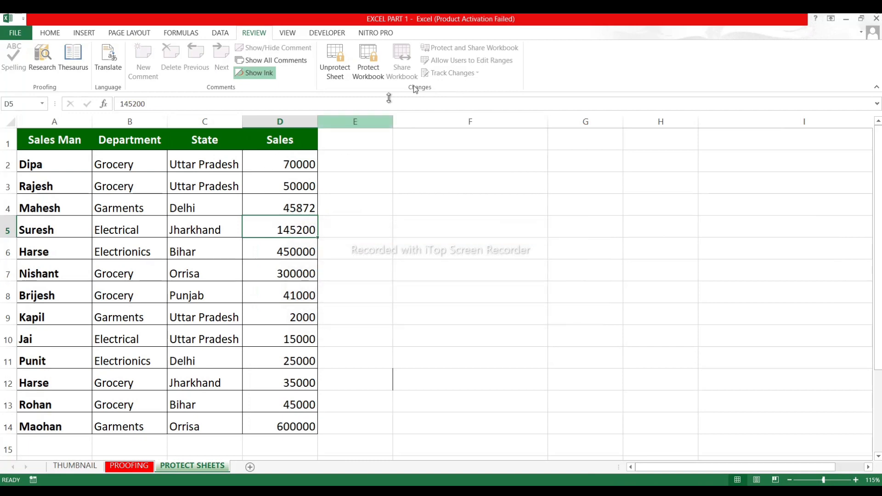
left_click_drag(56, 166, 289, 191)
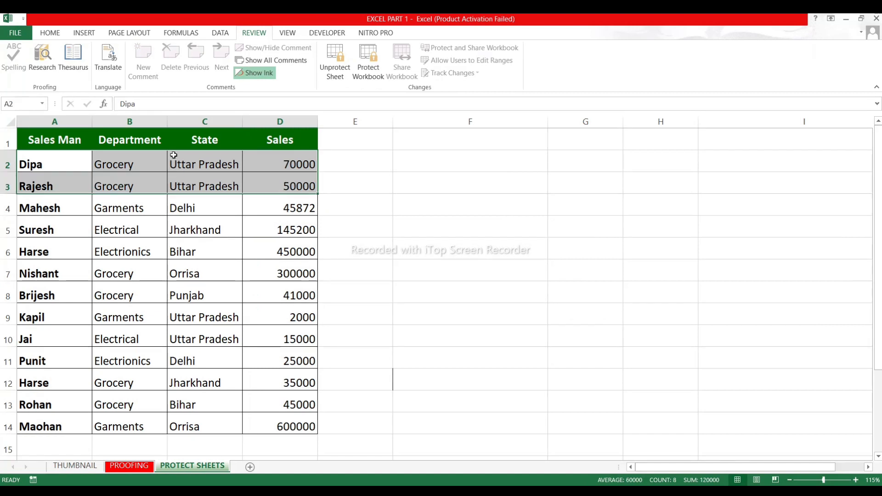
left_click(186, 163)
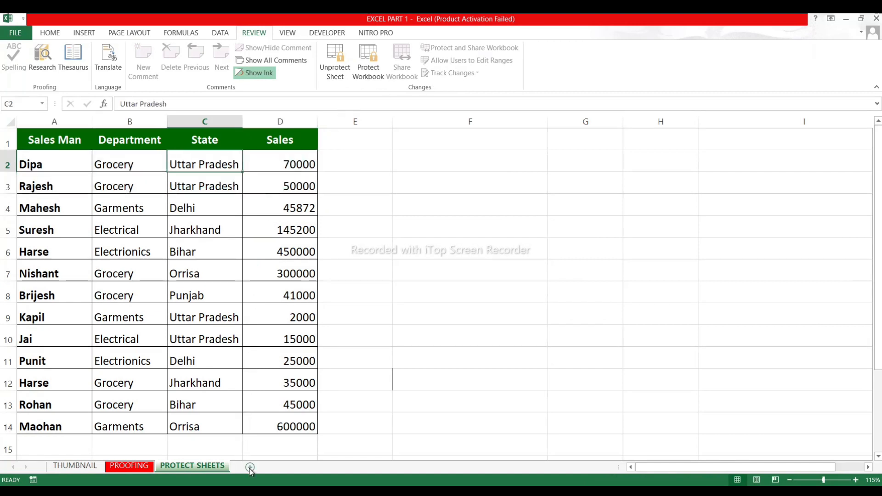
Step: On the PROOFING sheet, add the user-editable range Range1 for sales cells C2:C7, entering and confirming a range password
left_click(144, 465)
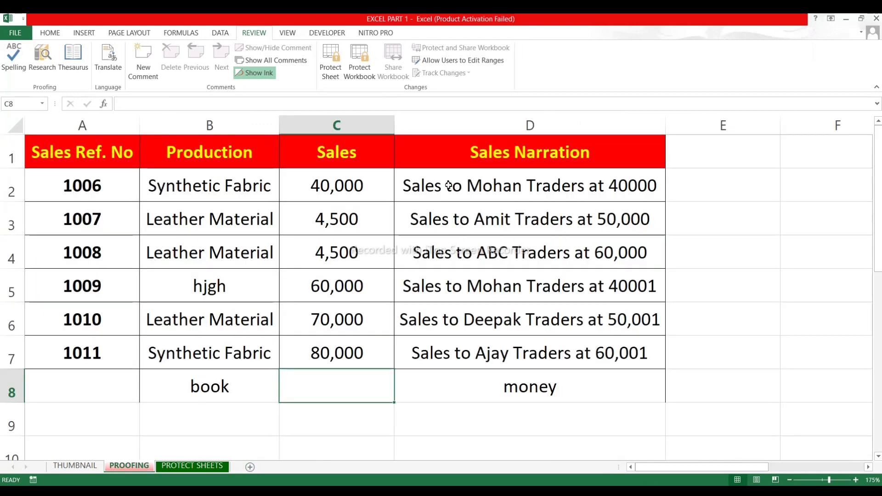
left_click_drag(343, 188, 334, 358)
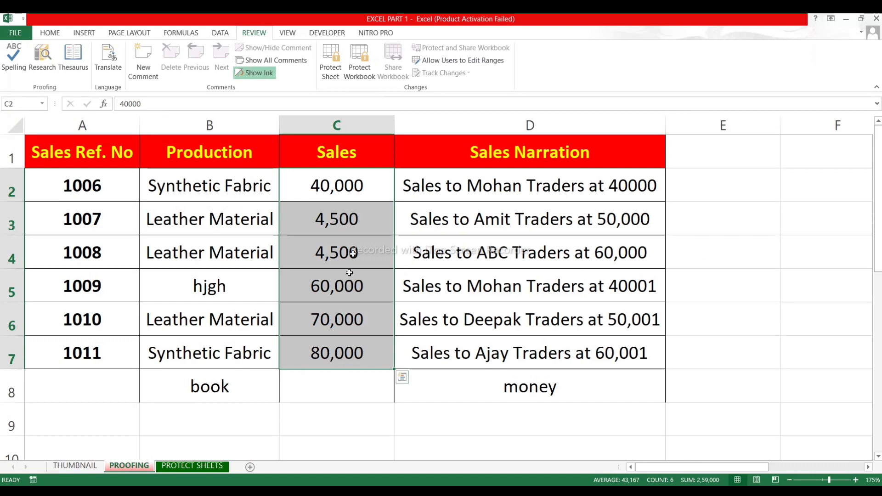
left_click(433, 61)
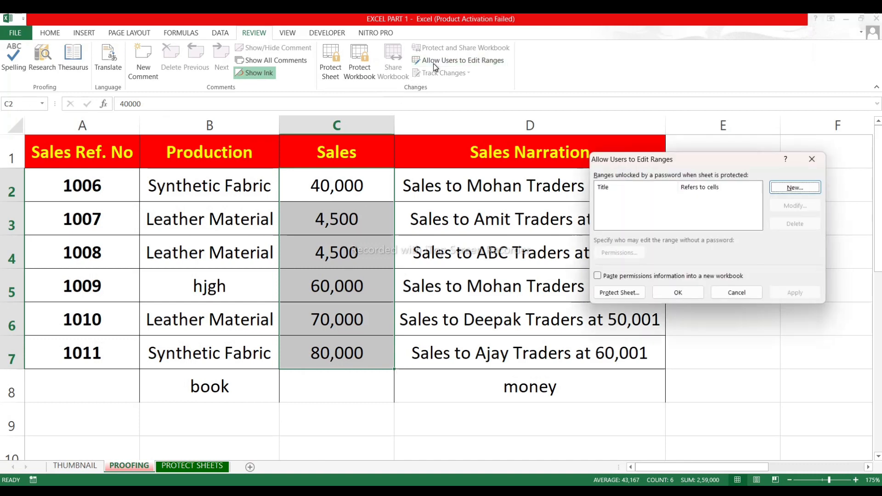
left_click(794, 187)
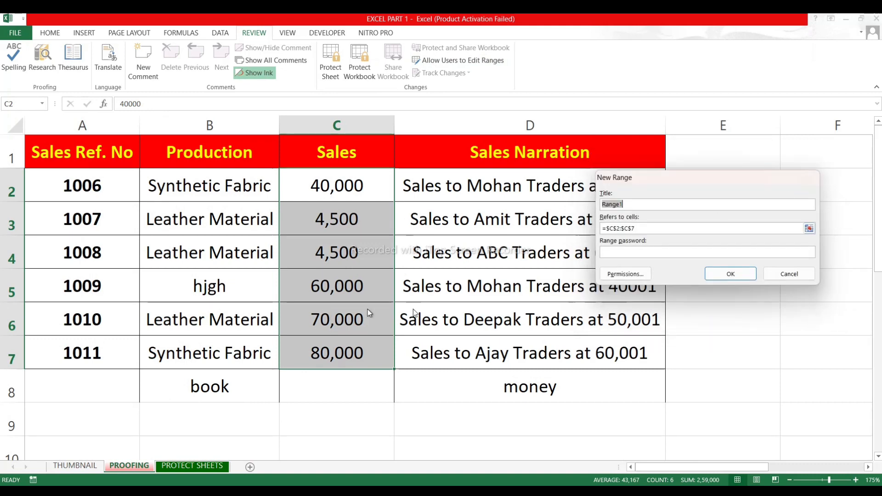
left_click(652, 252)
type("1")
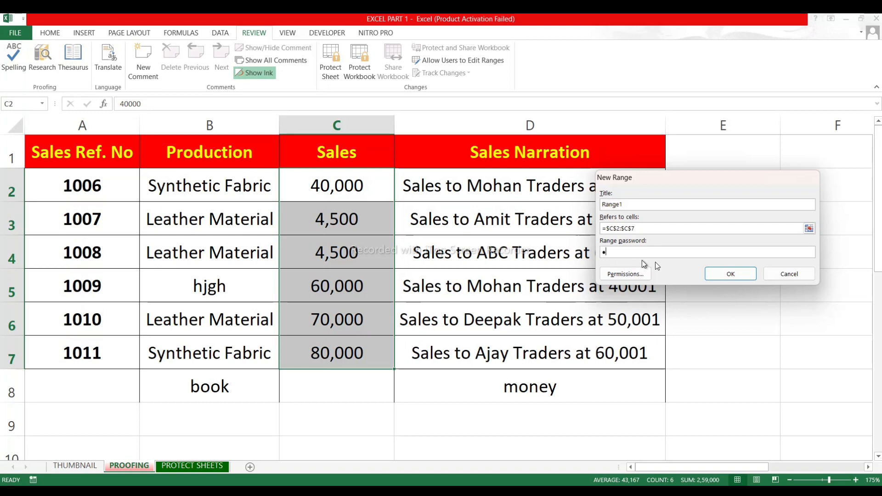
left_click(725, 274)
type("1")
left_click(716, 271)
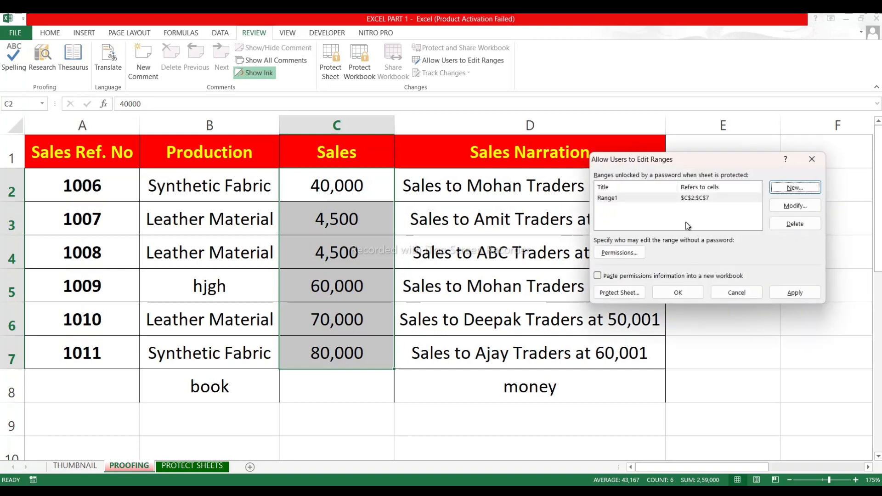
Step: Protect the PROOFING worksheet by entering and confirming a sheet password, keeping selection of locked and unlocked cells allowed
left_click(615, 294)
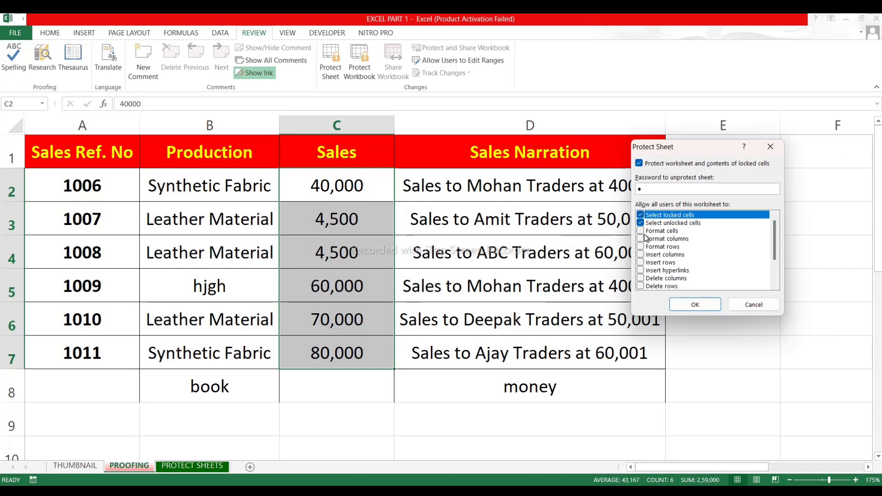
left_click(694, 304)
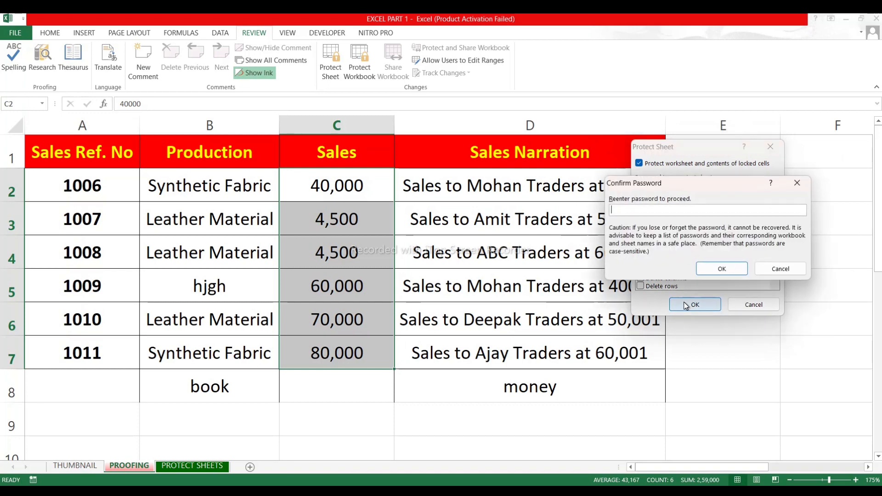
type("1")
left_click(719, 269)
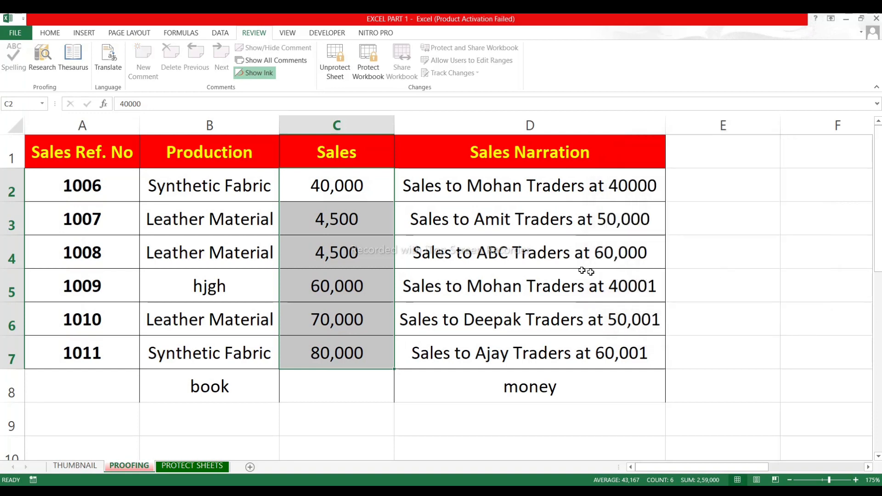
left_click(491, 254)
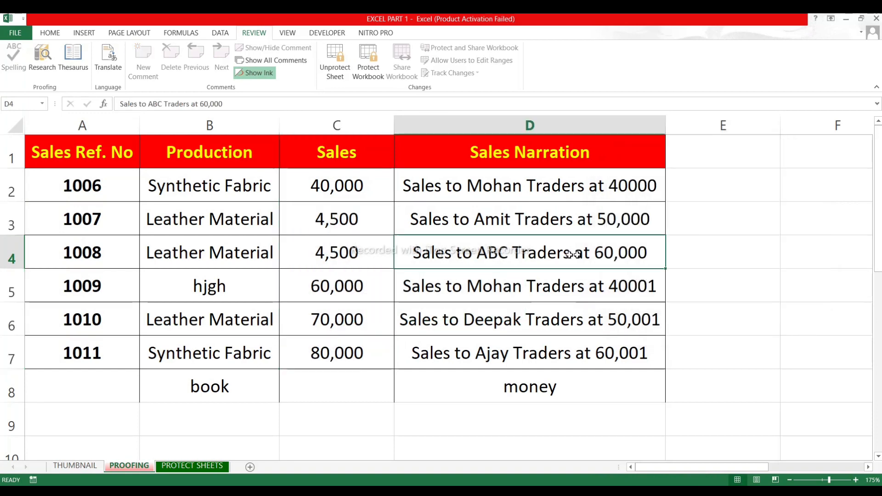
left_click(217, 224)
left_click_drag(344, 186, 349, 352)
left_click(335, 227)
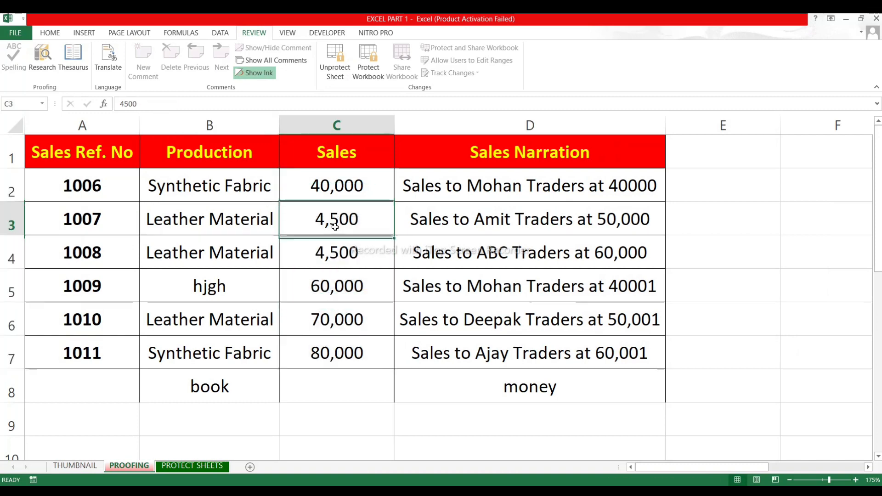
left_click(324, 253)
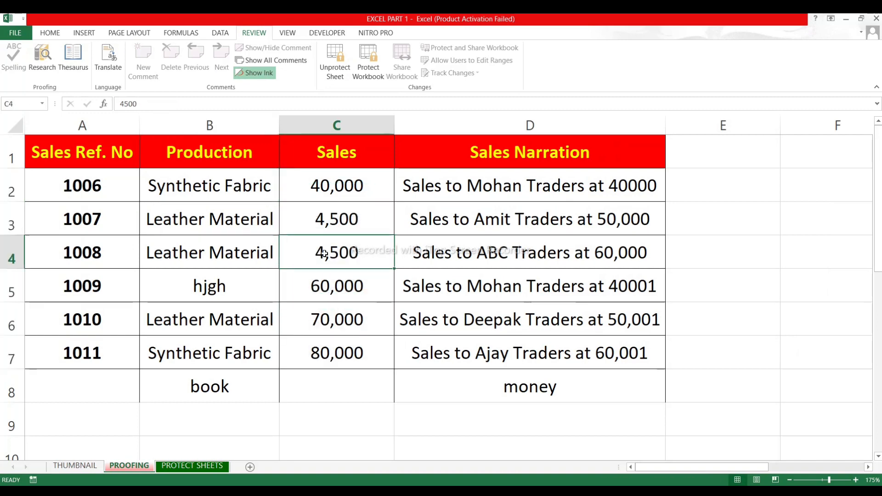
Step: Try to edit the production entry in B4 on the protected sheet and dismiss the warning
left_click(241, 250)
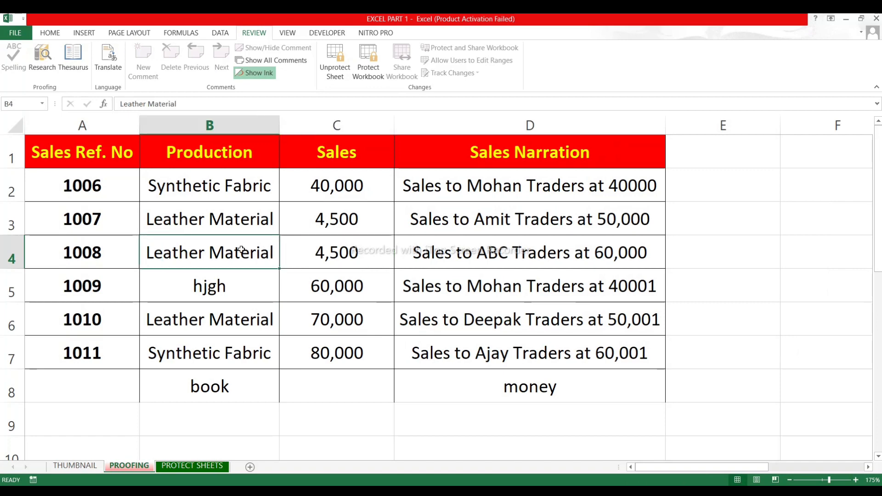
double_click(241, 250)
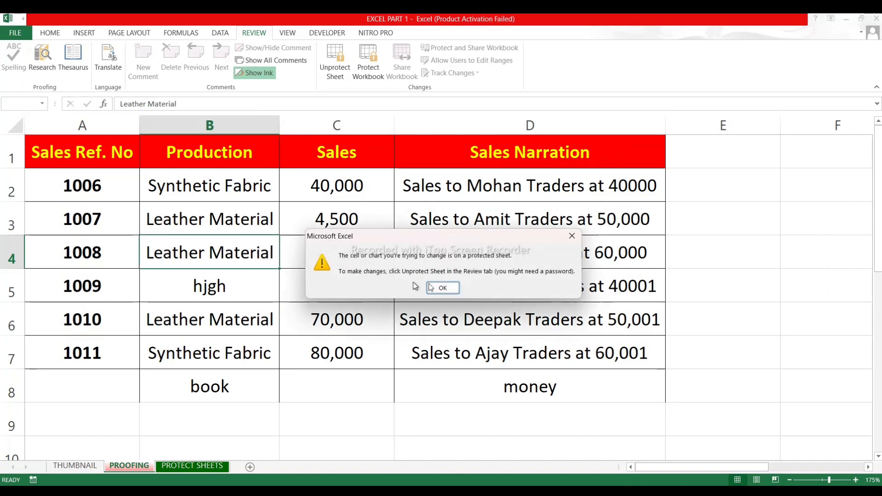
left_click(443, 288)
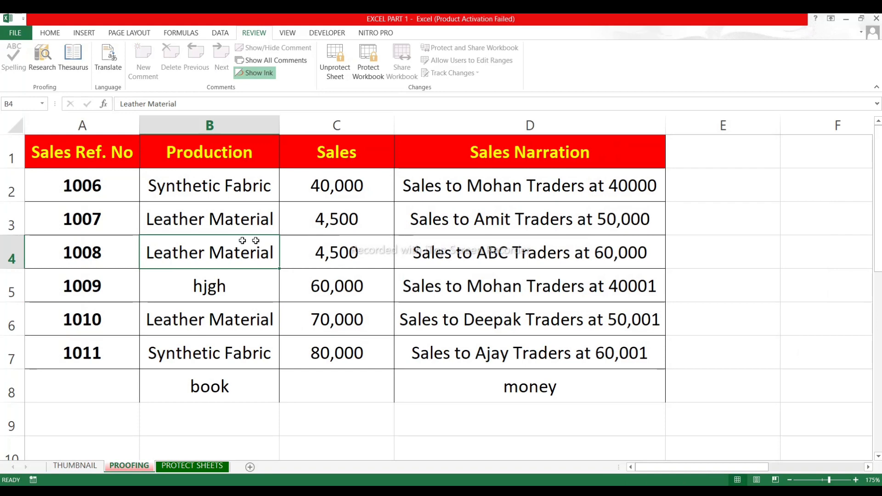
left_click(79, 158)
mouse_move(79, 158)
left_mouse_down()
mouse_move(714, 197)
mouse_move(715, 384)
left_mouse_up()
left_click_drag(315, 155, 319, 362)
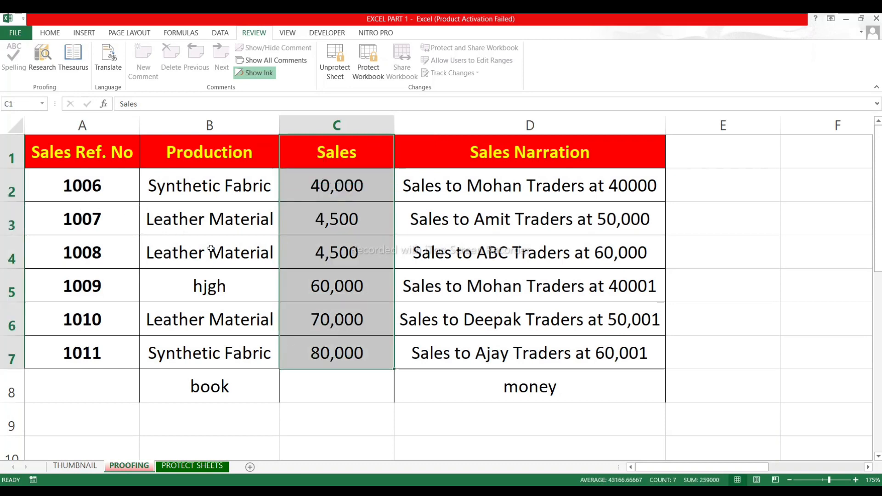
left_click(37, 148)
left_click_drag(36, 148, 687, 407)
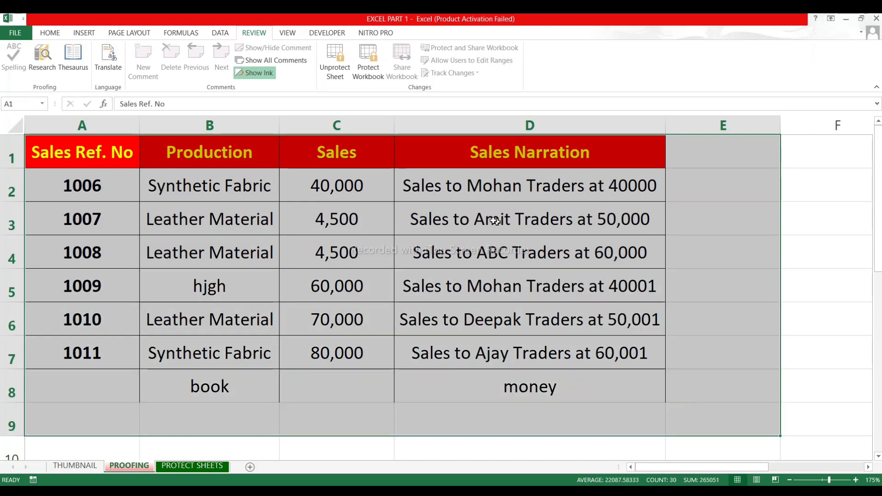
left_click(366, 182)
left_click(347, 162)
left_click_drag(347, 162, 345, 360)
Step: Try to overwrite the sales value in C5 and cancel the range password prompt
left_click(344, 288)
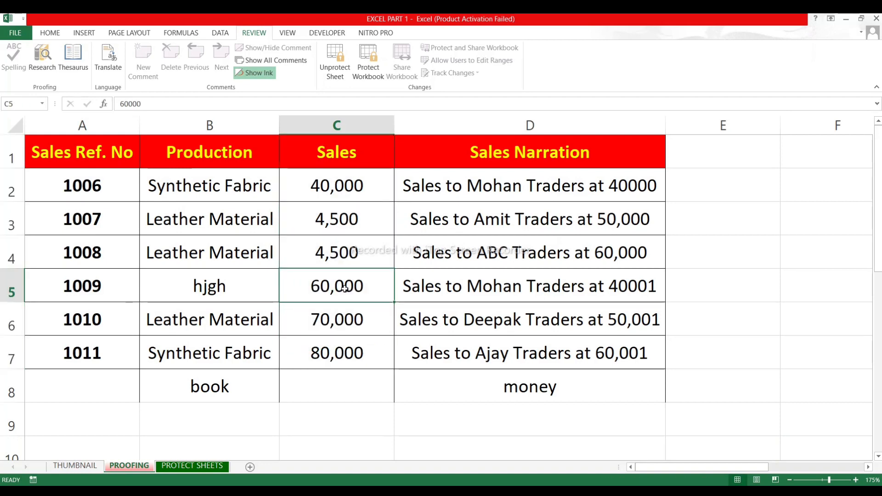
type("hj")
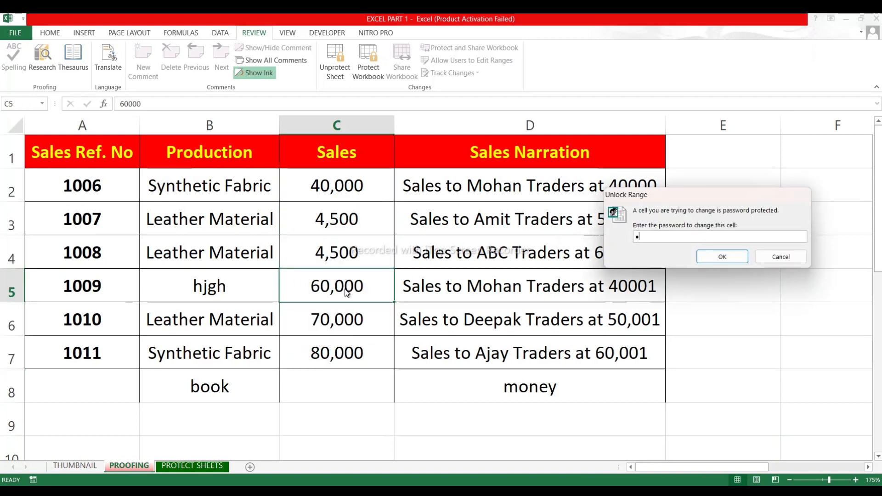
left_click(779, 258)
Step: Try to edit the production entry in B3, outside the editable range, and dismiss the warning
left_click(219, 230)
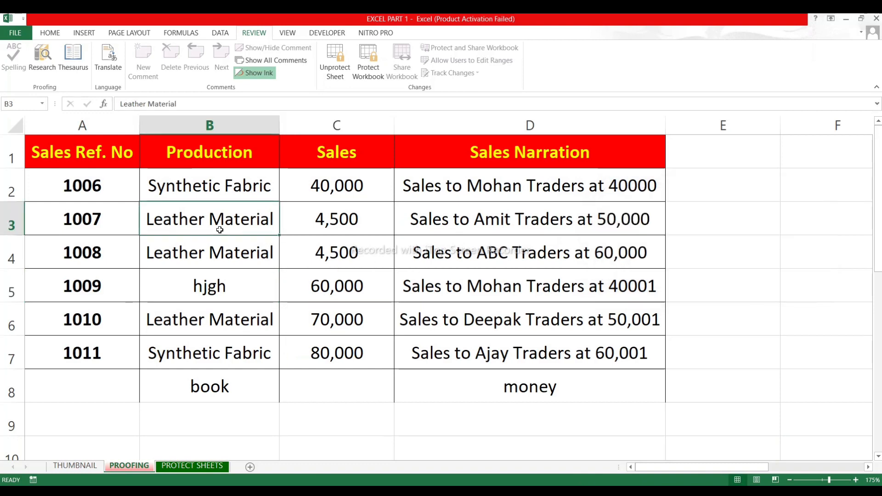
double_click(220, 229)
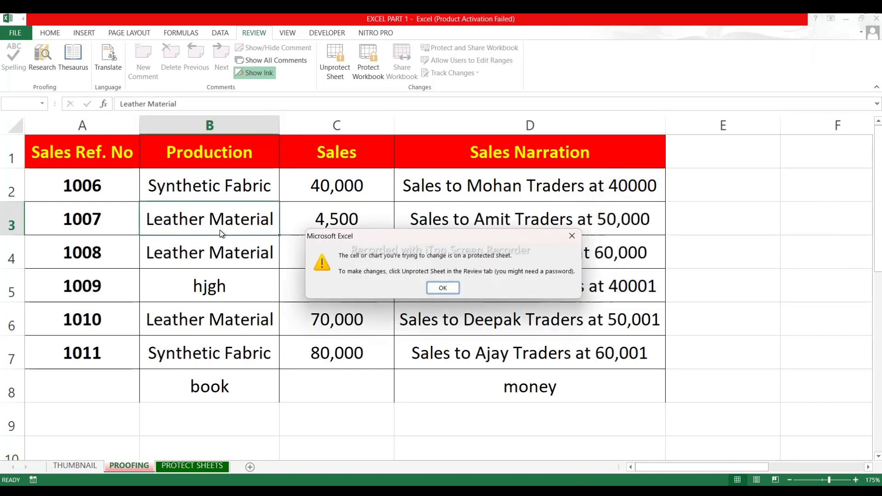
left_click(433, 288)
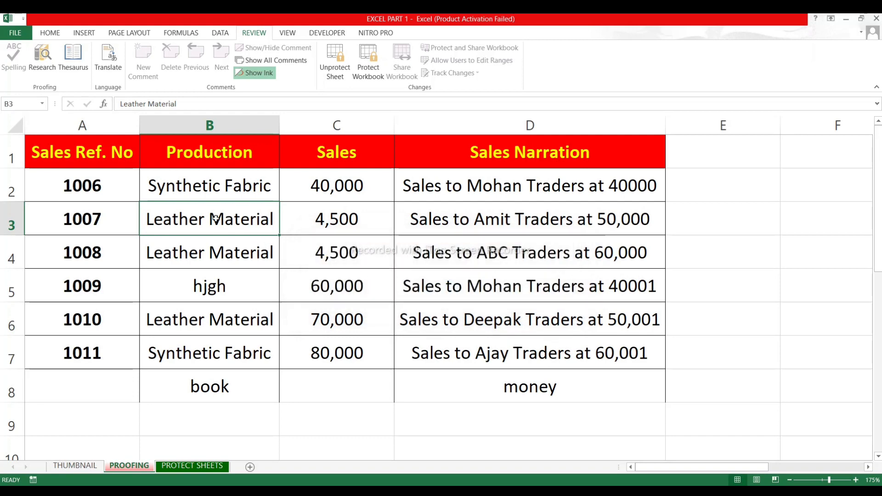
left_click(110, 254)
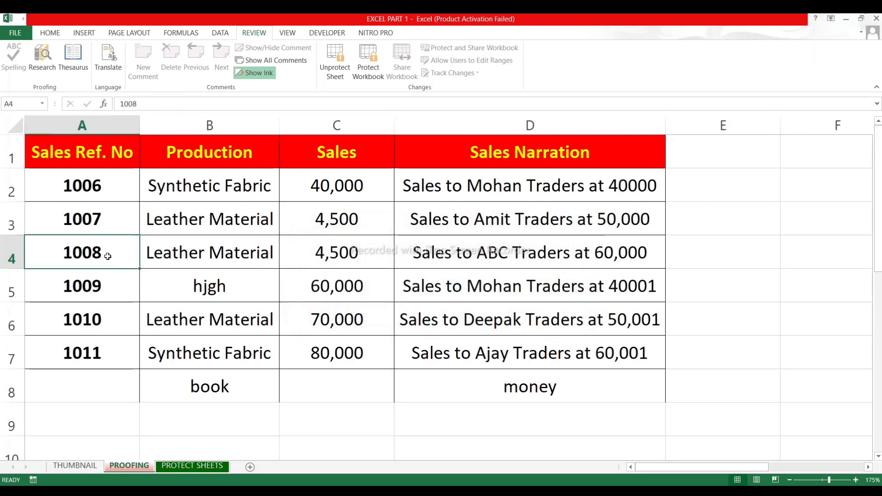
left_click(205, 290)
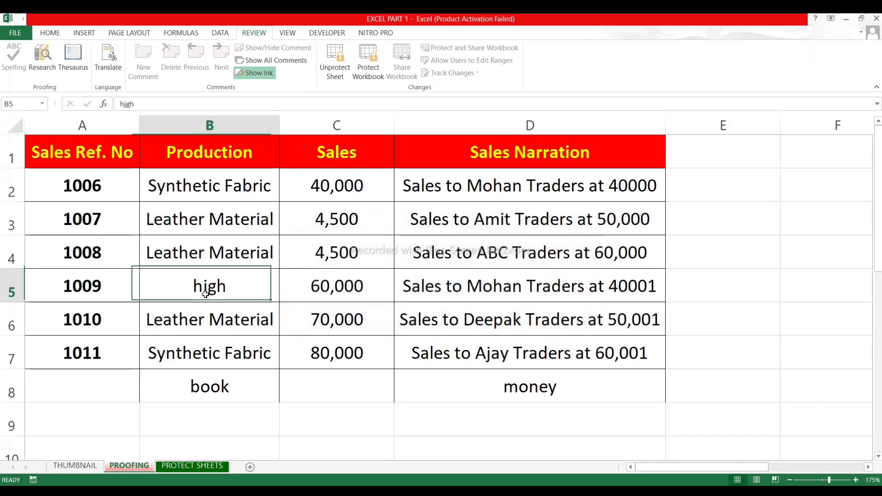
left_click(327, 282)
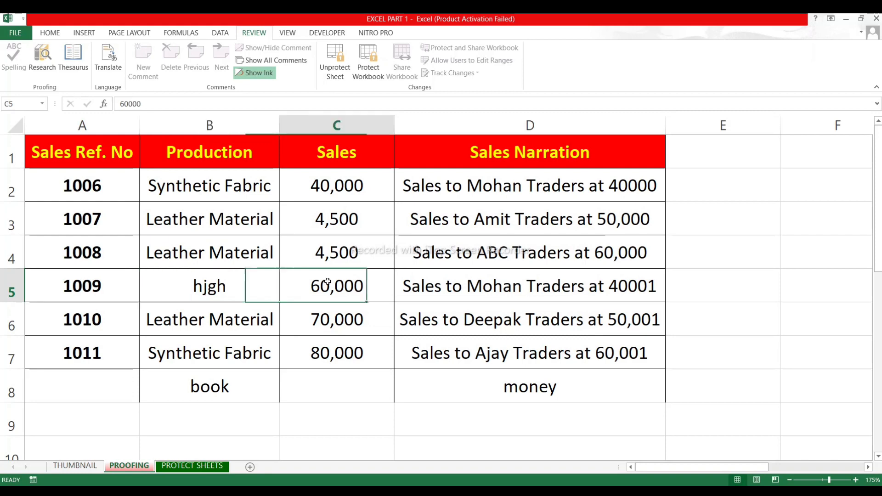
Step: Unlock the editable sales range from cell C3 by entering the range password, and set C3 to 8000
left_click(331, 225)
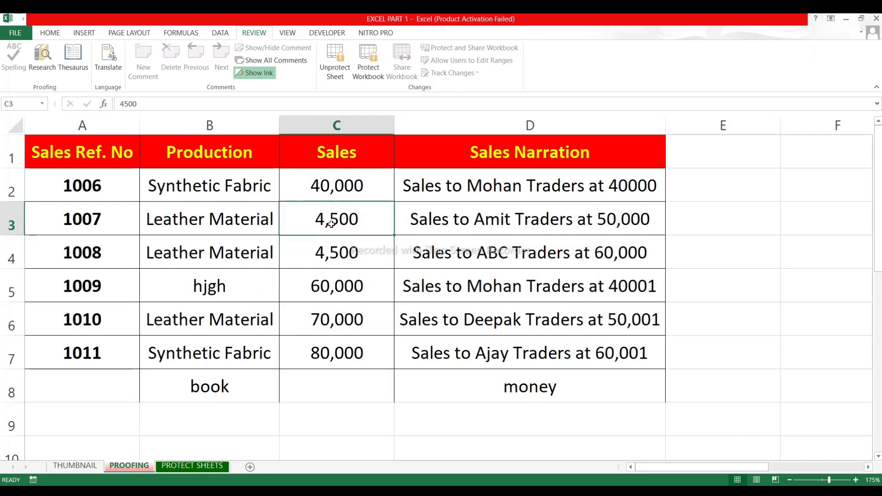
type("5•")
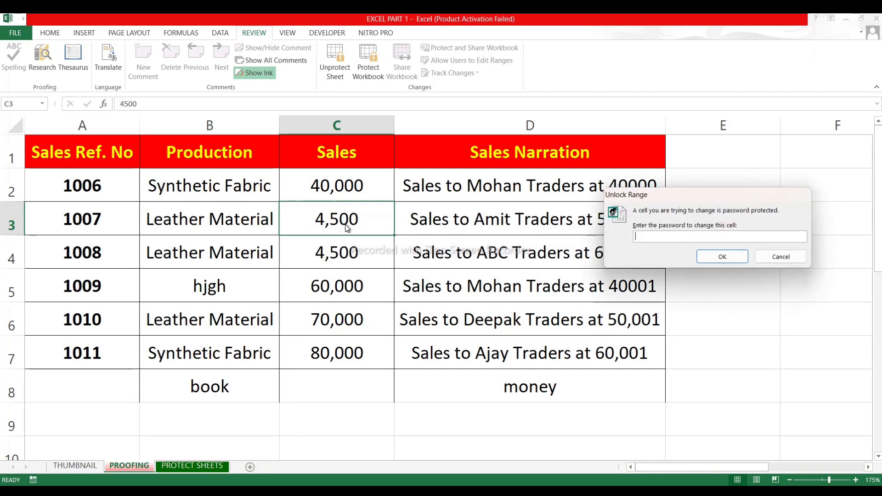
key("Return")
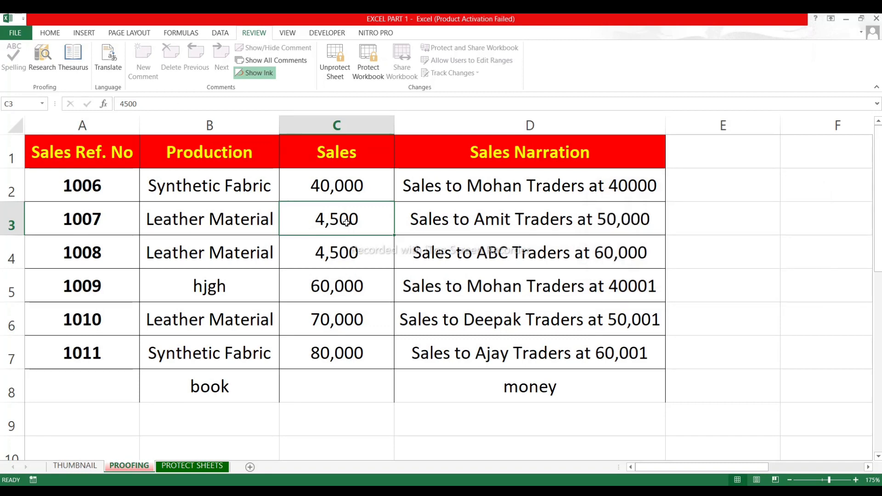
type("8000")
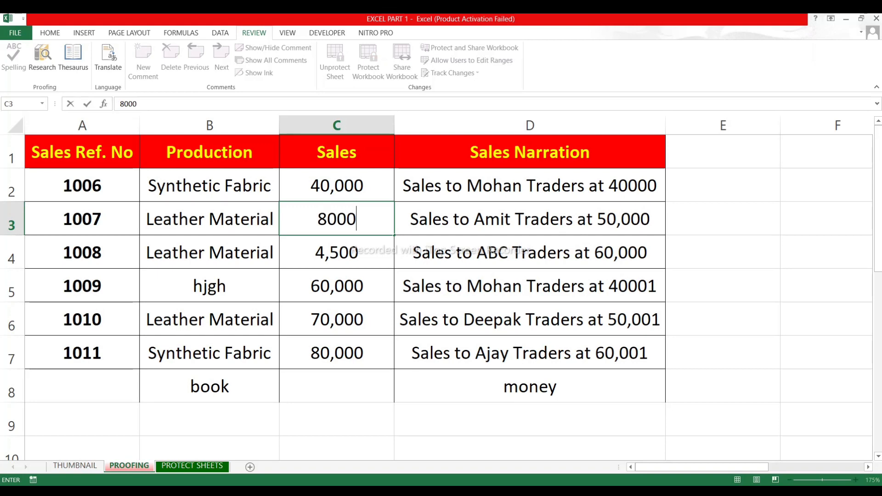
key("Return")
Step: Try to edit the production entries in B3 and B4 and dismiss each protection warning
left_click(232, 218)
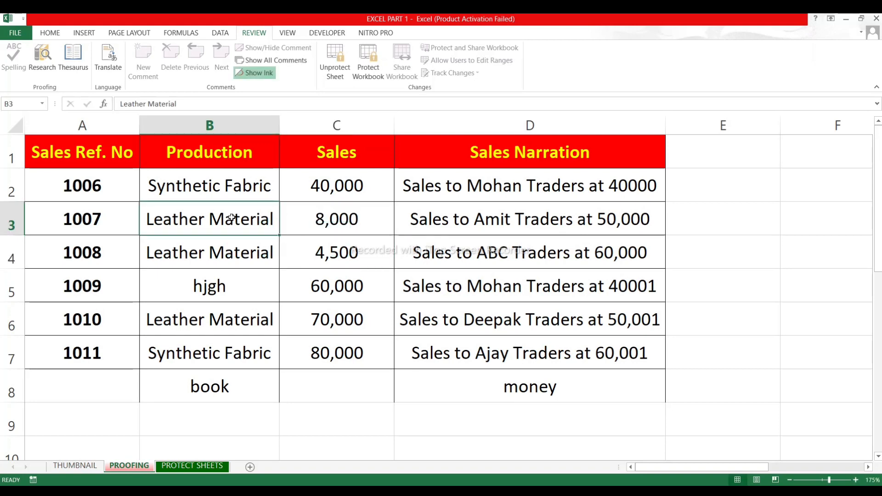
double_click(232, 218)
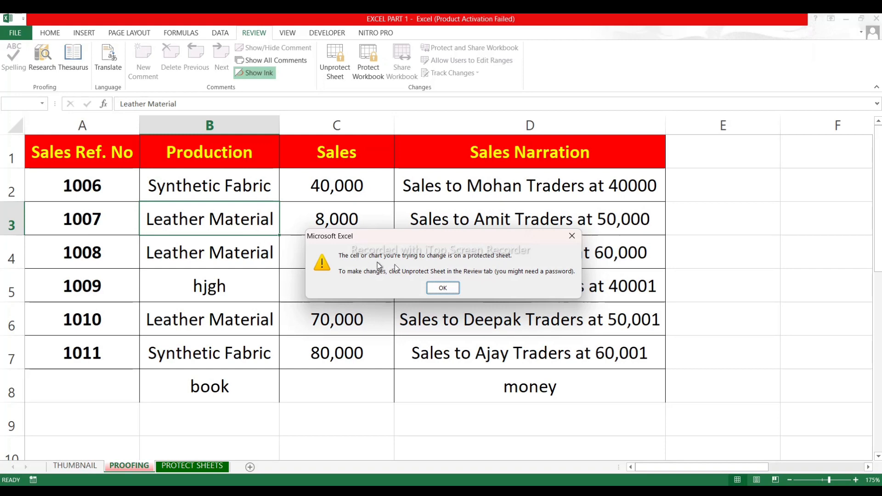
left_click(439, 288)
left_click(188, 257)
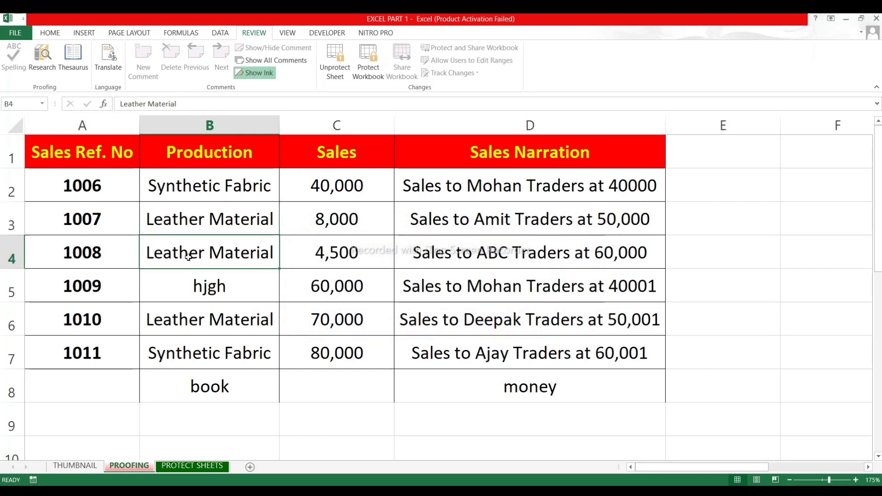
double_click(189, 257)
key("Return")
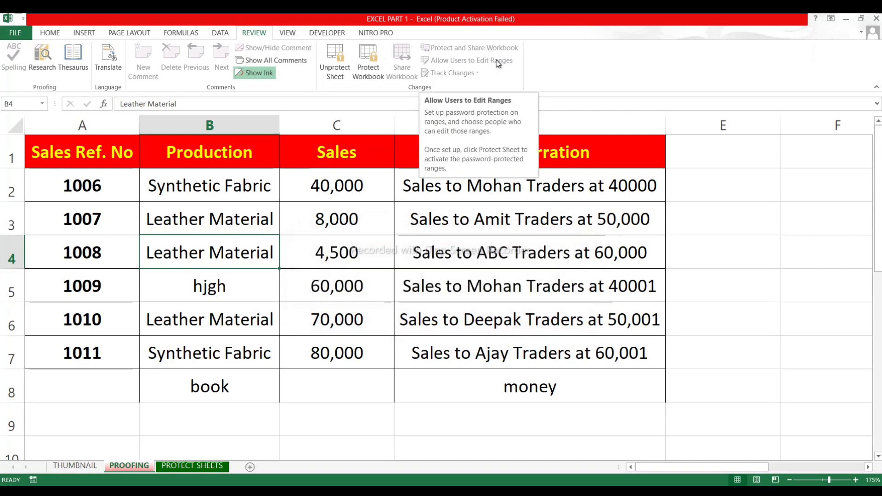
Step: Change the sales values in the unlocked range, setting C2 to 45700 and C6 to 45110
left_click(340, 189)
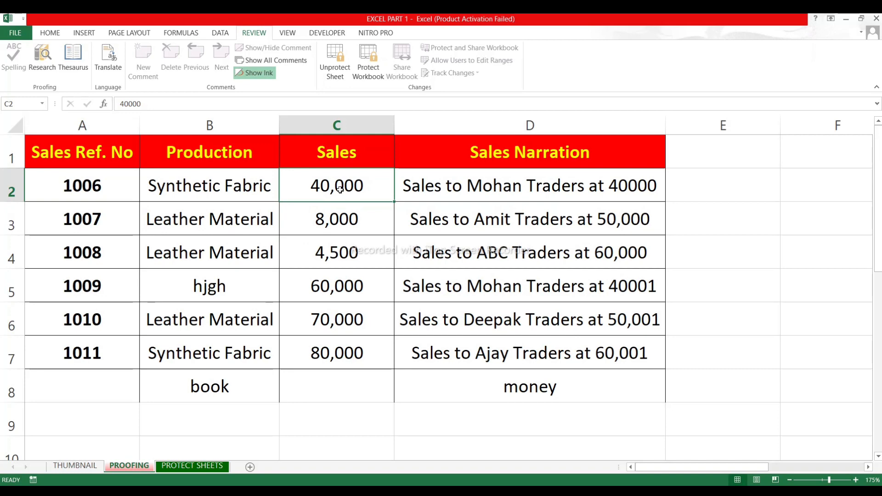
type("45,7")
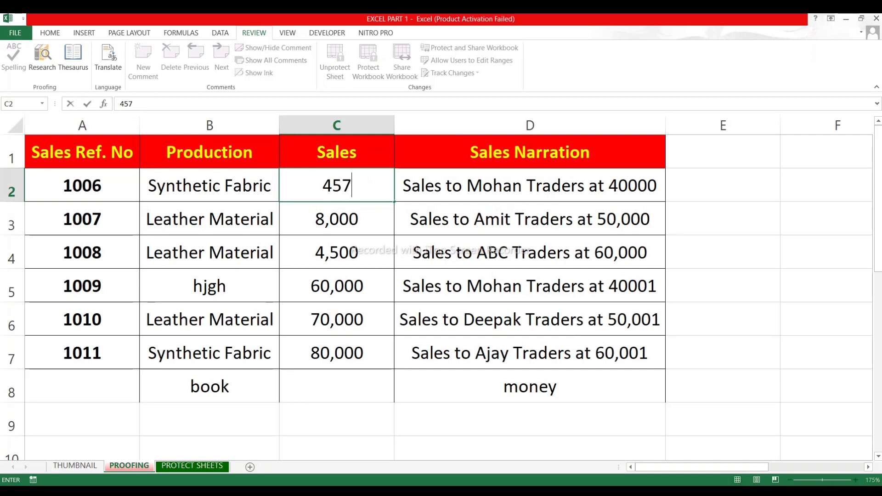
type("00")
key("Return")
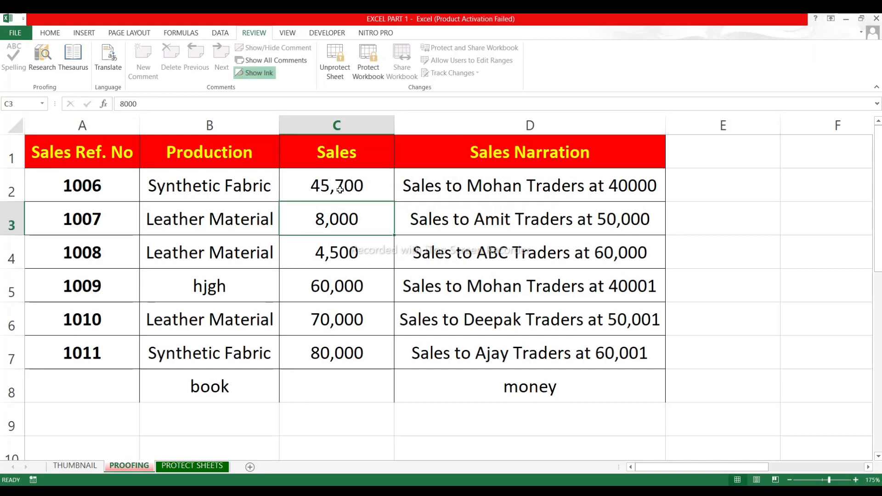
left_click(342, 320)
type("4")
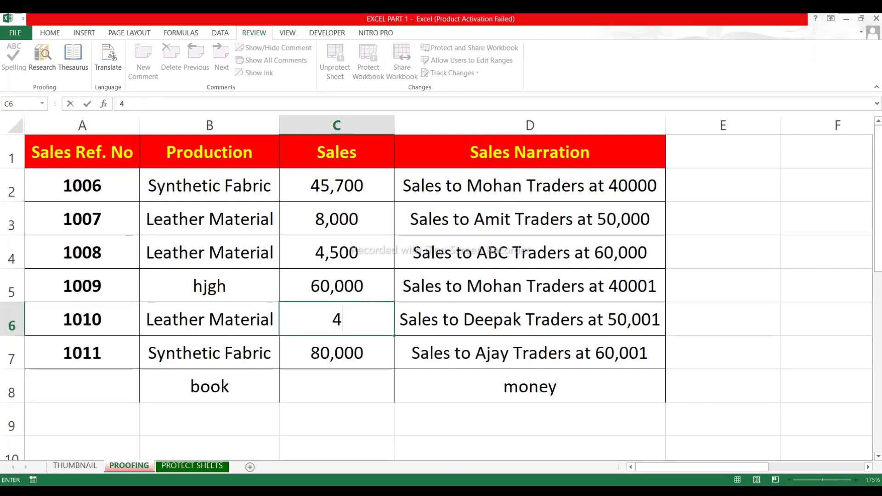
type("5110")
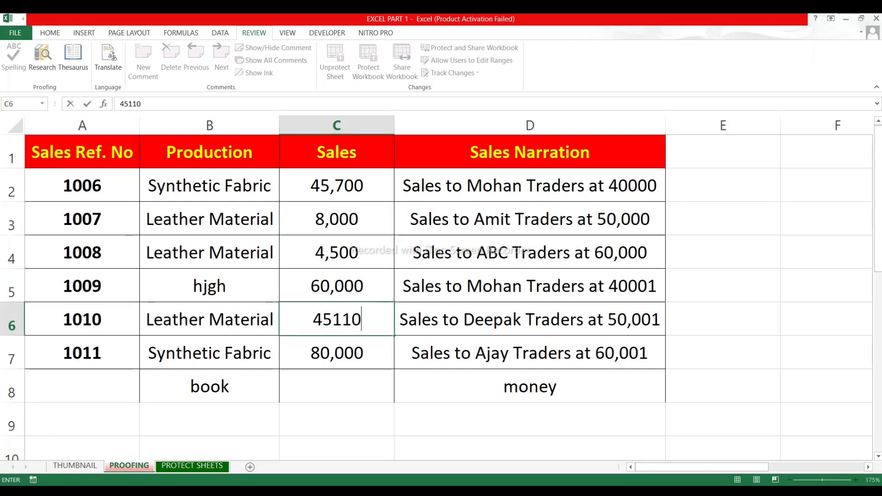
key("Return")
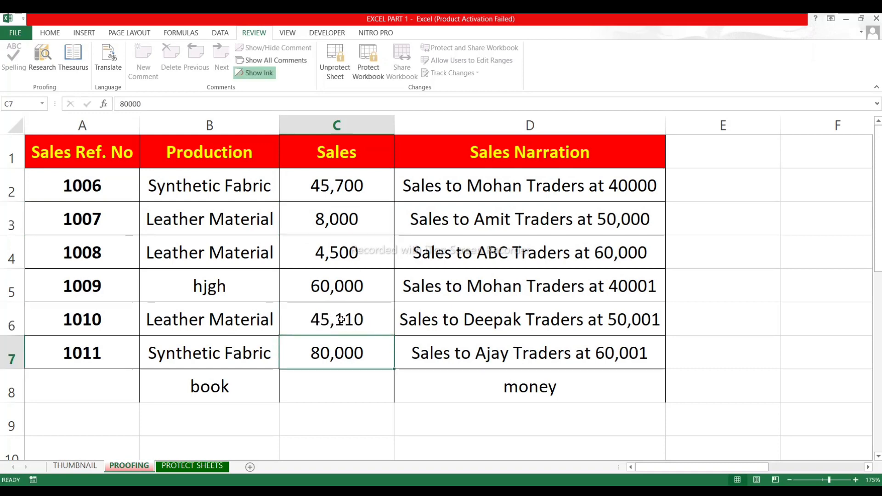
Step: Try to edit the production entry in B2 on the protected sheet and dismiss the warning
left_click(316, 189)
left_click(241, 194)
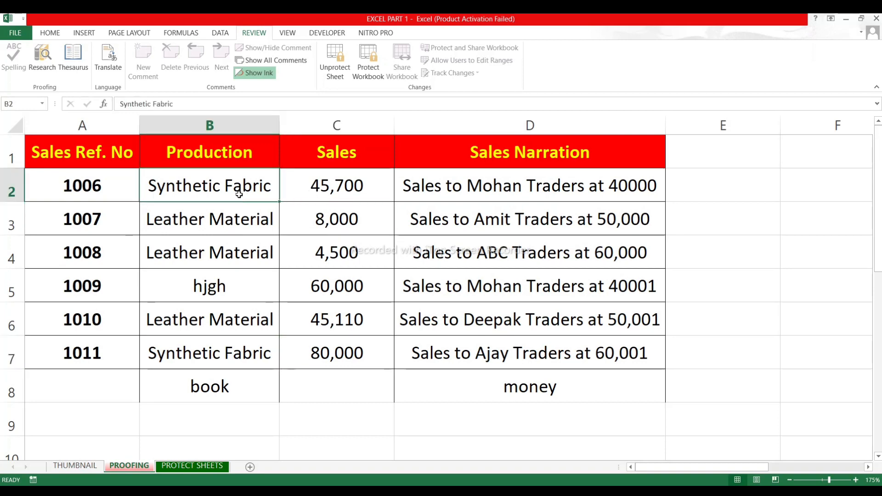
double_click(240, 196)
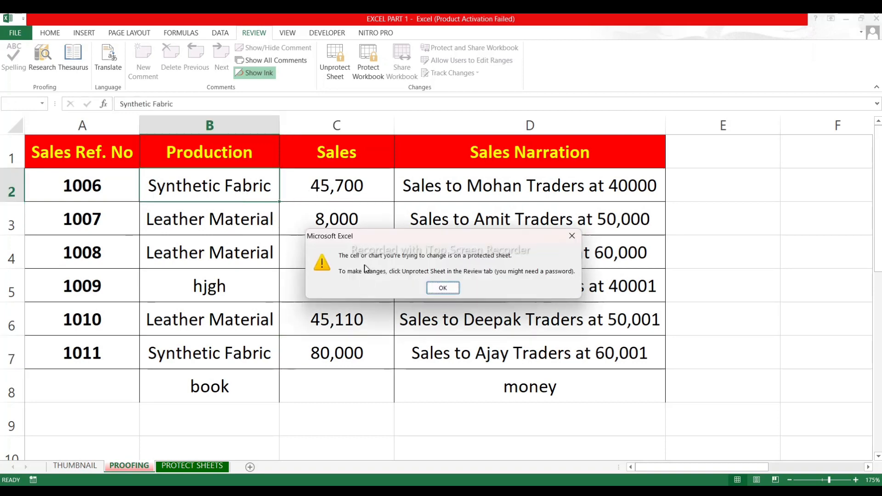
left_click(442, 287)
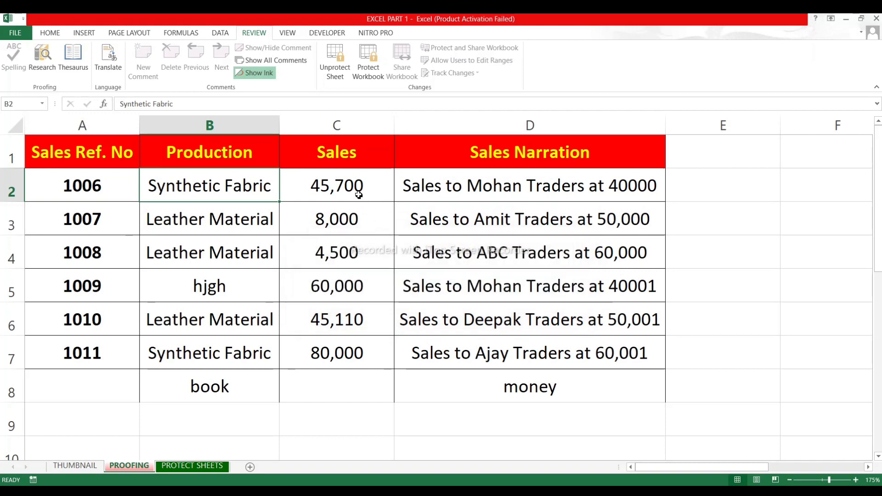
left_click(348, 226)
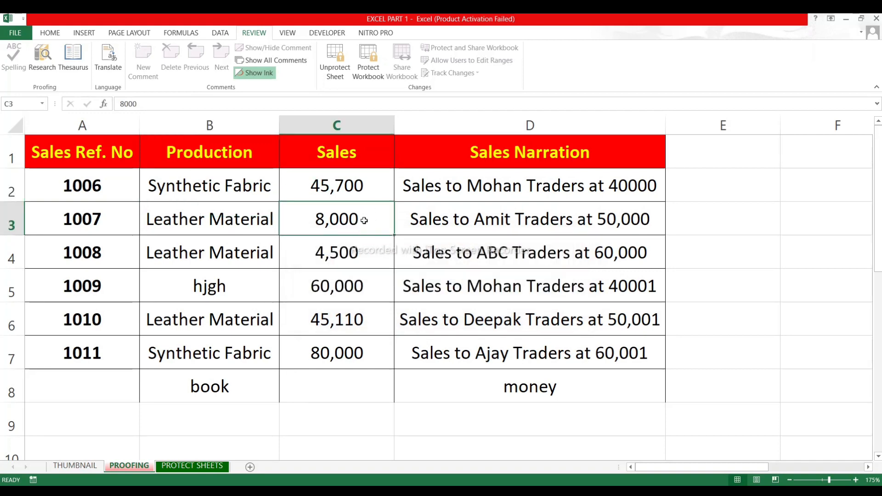
left_click(361, 257)
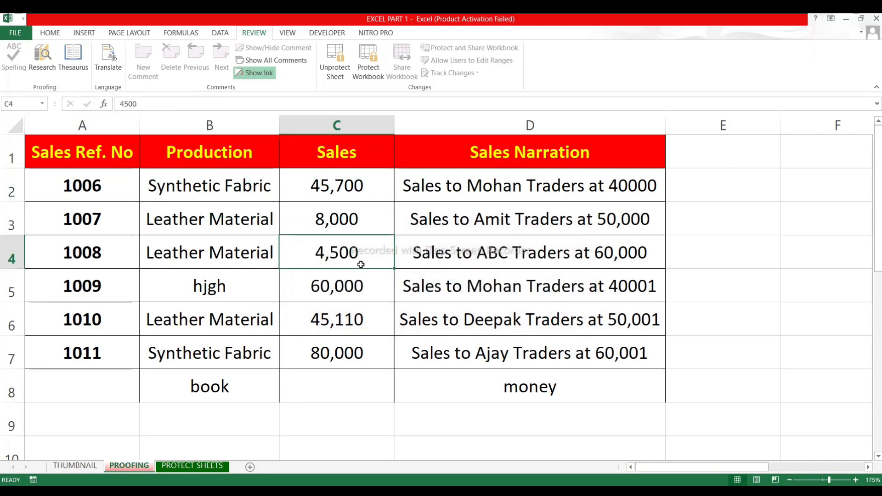
left_click(352, 298)
left_click(349, 322)
left_click(350, 353)
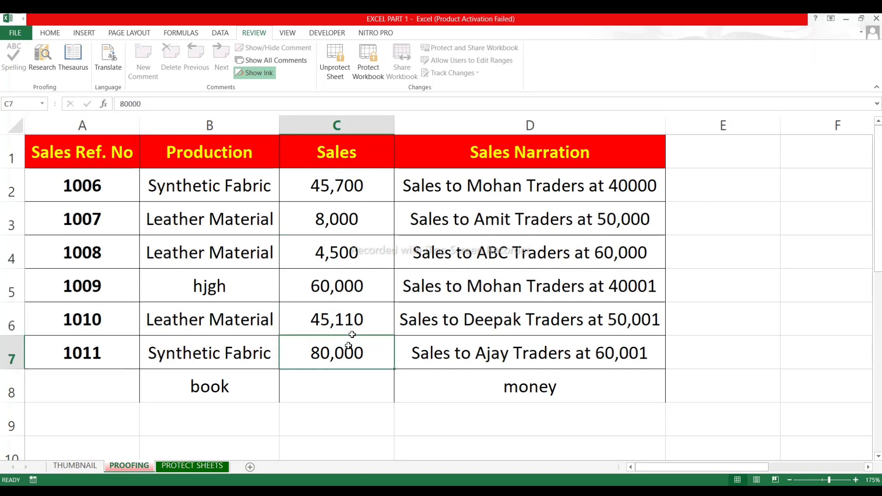
left_click_drag(348, 194, 349, 353)
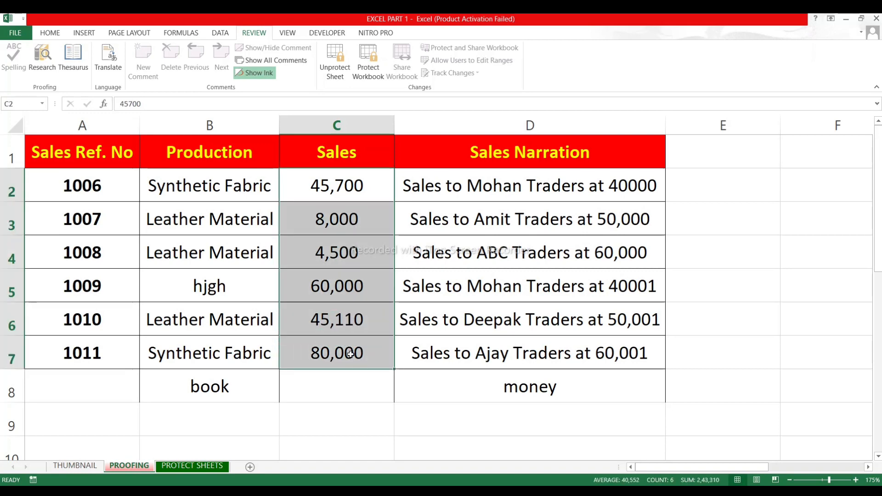
left_click(343, 189)
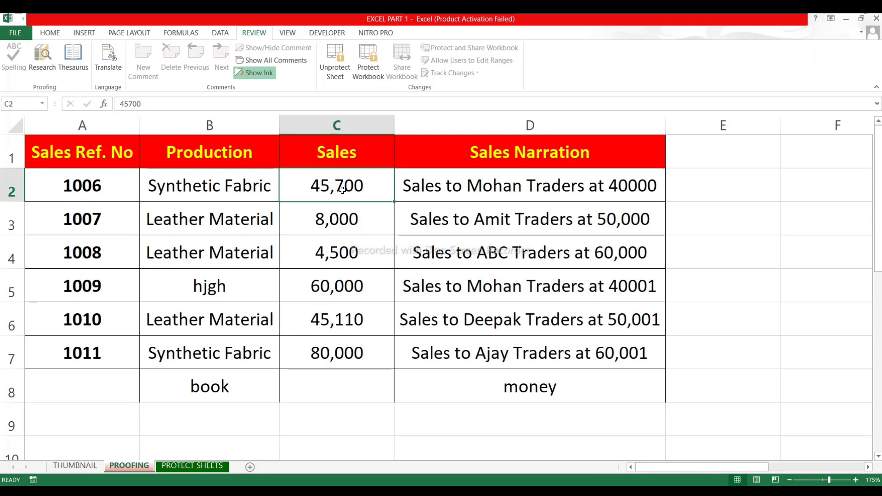
left_click(446, 197)
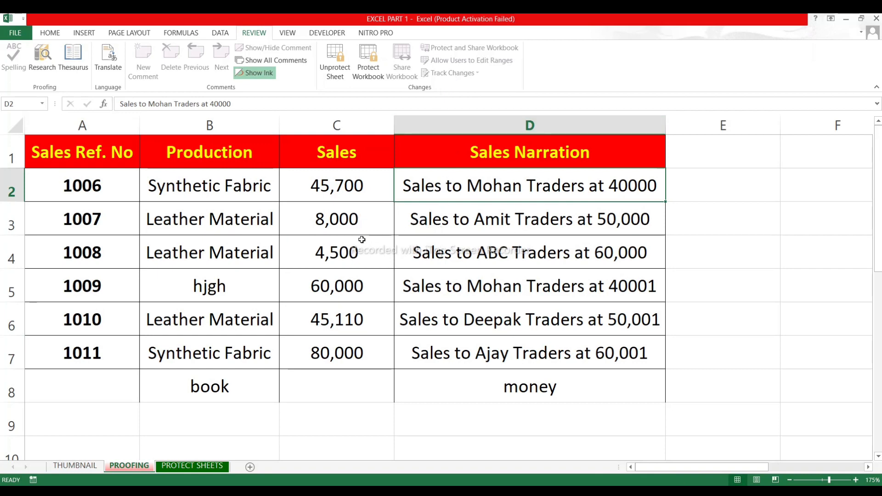
left_click(230, 220)
left_click_drag(40, 150, 603, 387)
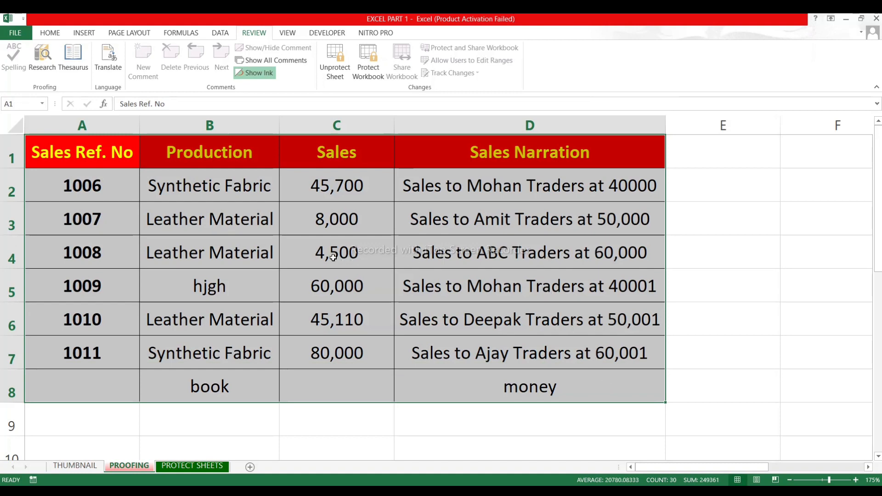
left_click(350, 257)
left_click(337, 215)
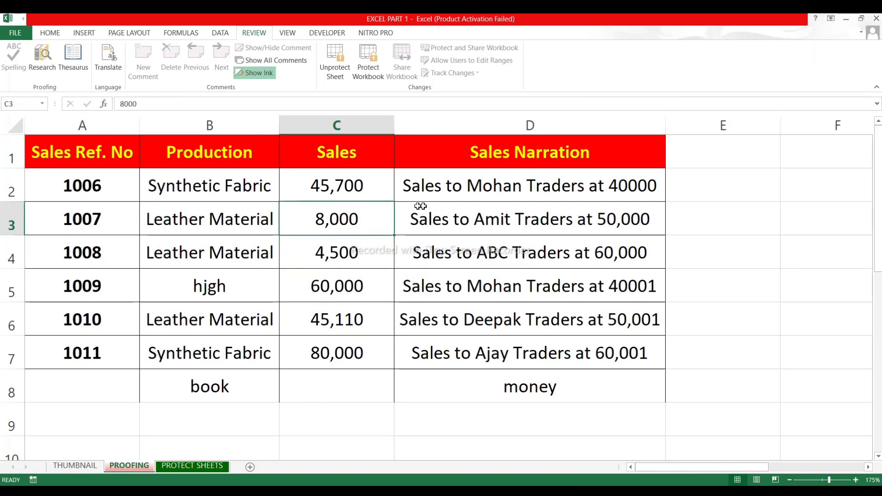
left_click(53, 144)
left_click_drag(53, 143, 642, 396)
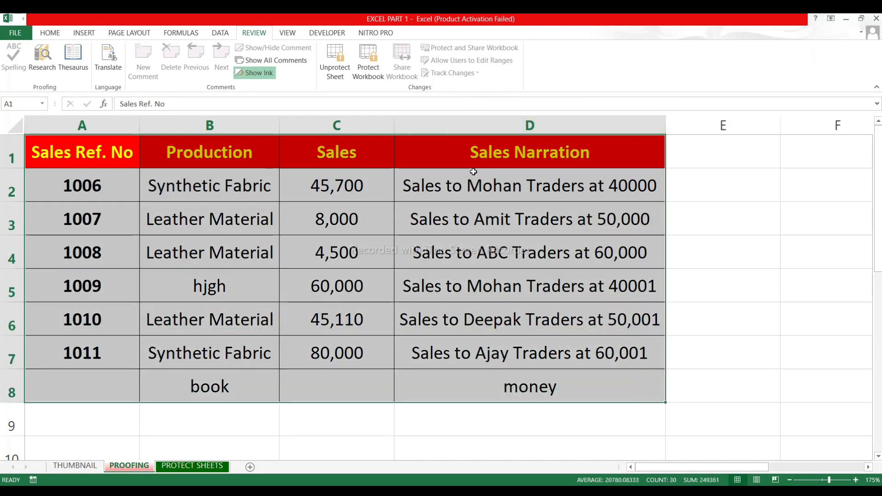
left_click(476, 193)
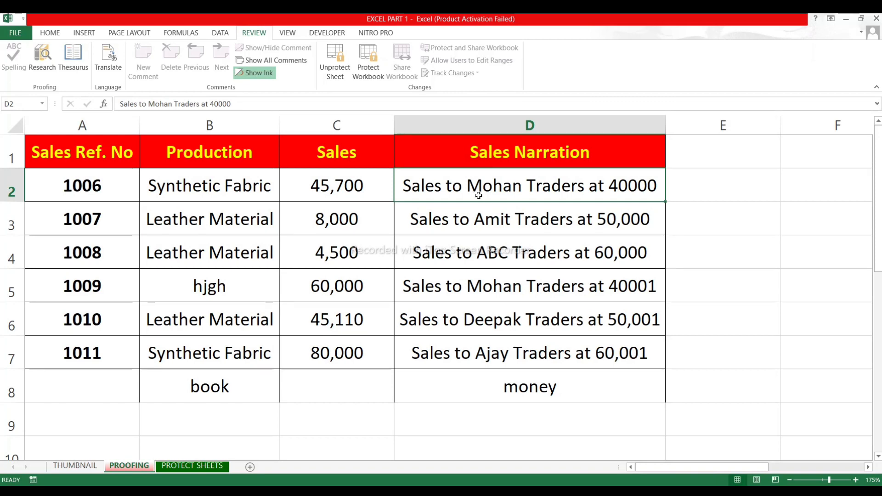
left_click(477, 219)
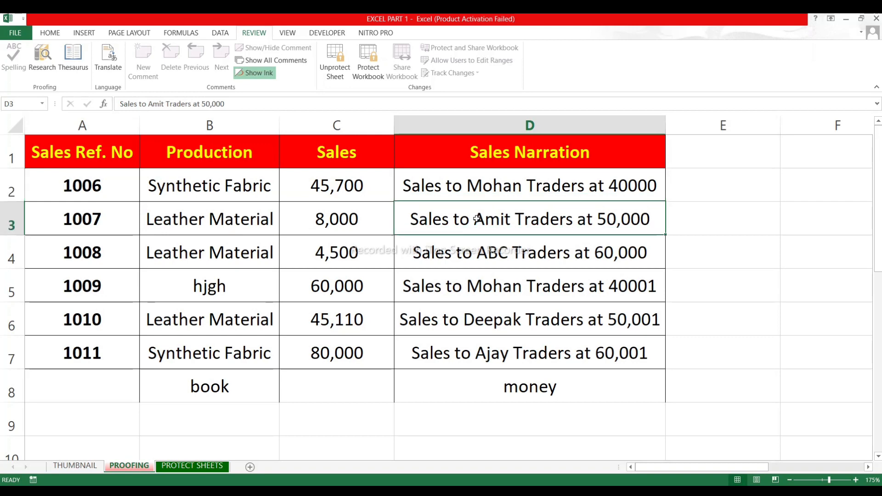
left_click(475, 250)
left_click(254, 254)
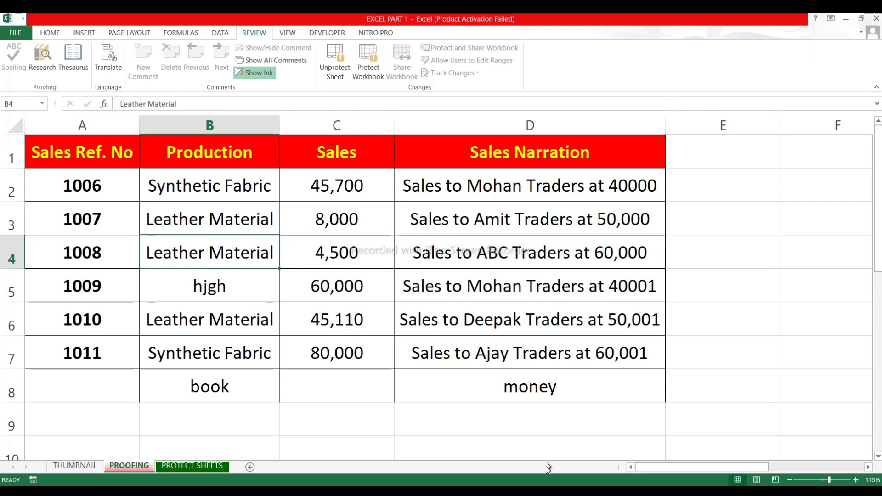
mouse_move(557, 492)
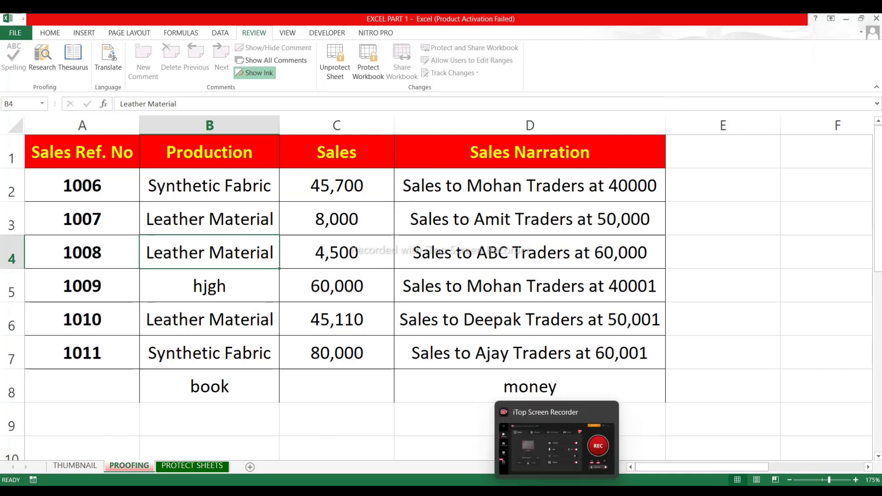